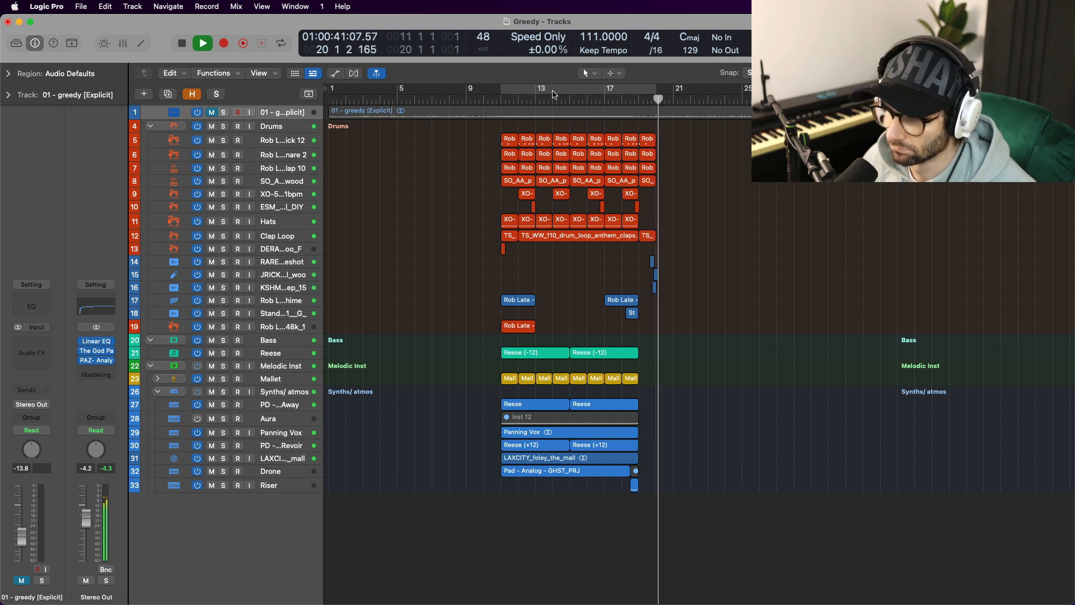
Step: Solo the Rob Late - Kick 12 track and play it with the cycle set from bar 11 to bar 20
key("c")
key("space")
left_click(231, 145)
key("s")
key("z")
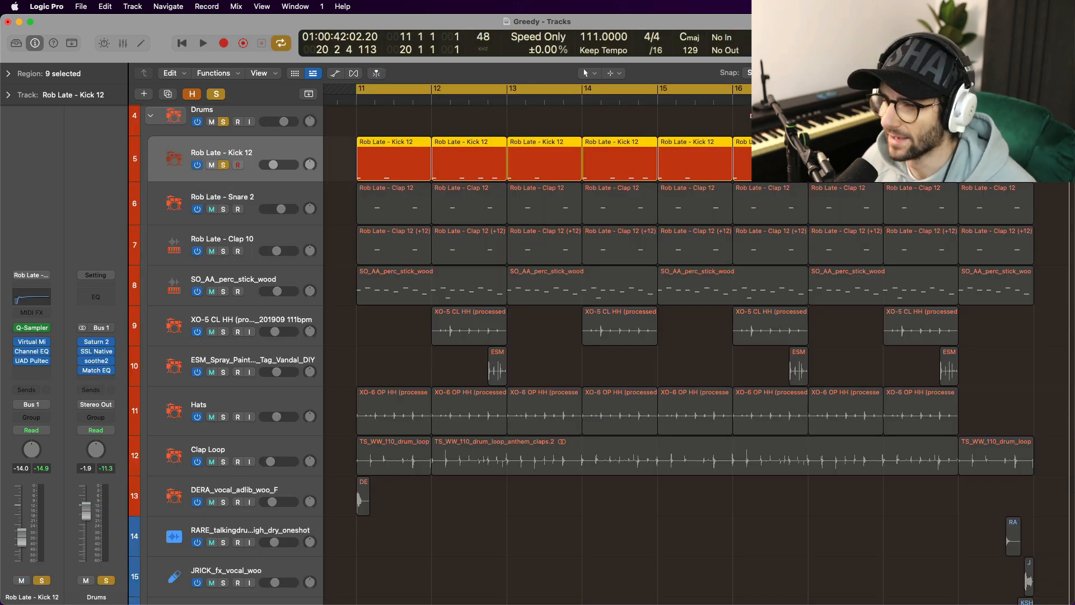
key("space")
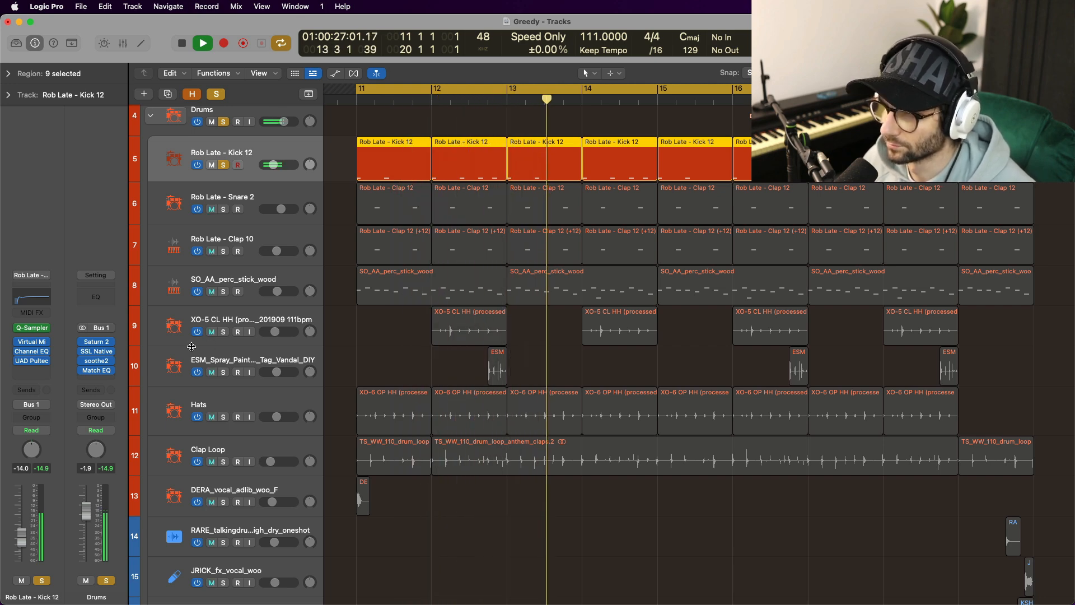
key("space")
Step: Inspect the kick's Virtual Mix Rack, Channel EQ and UAD Pultec EQP-1A settings, and play the kick again
key("v")
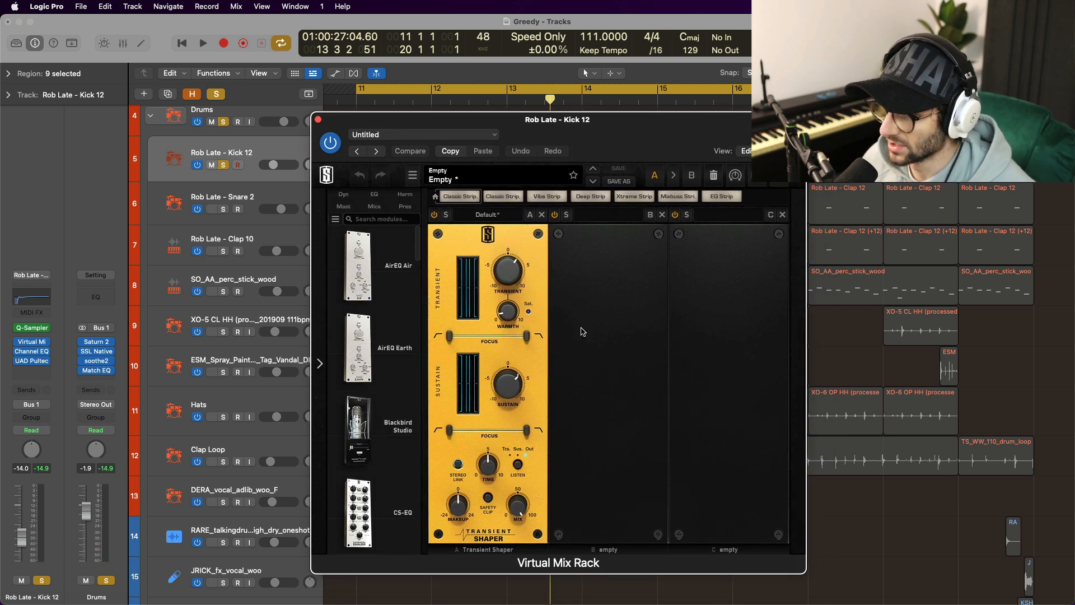
left_click(317, 120)
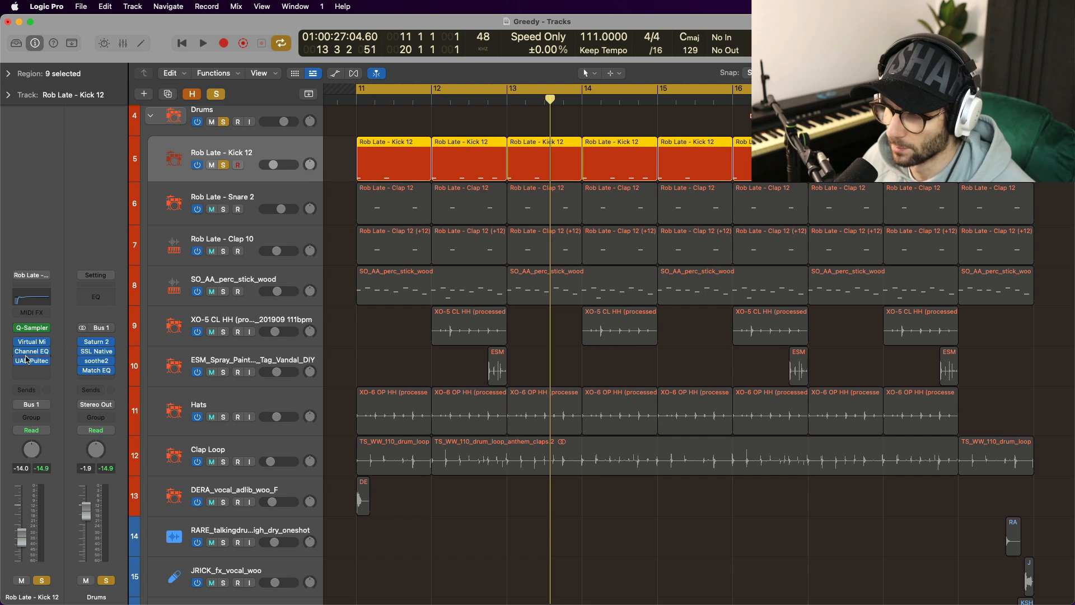
left_click(28, 352)
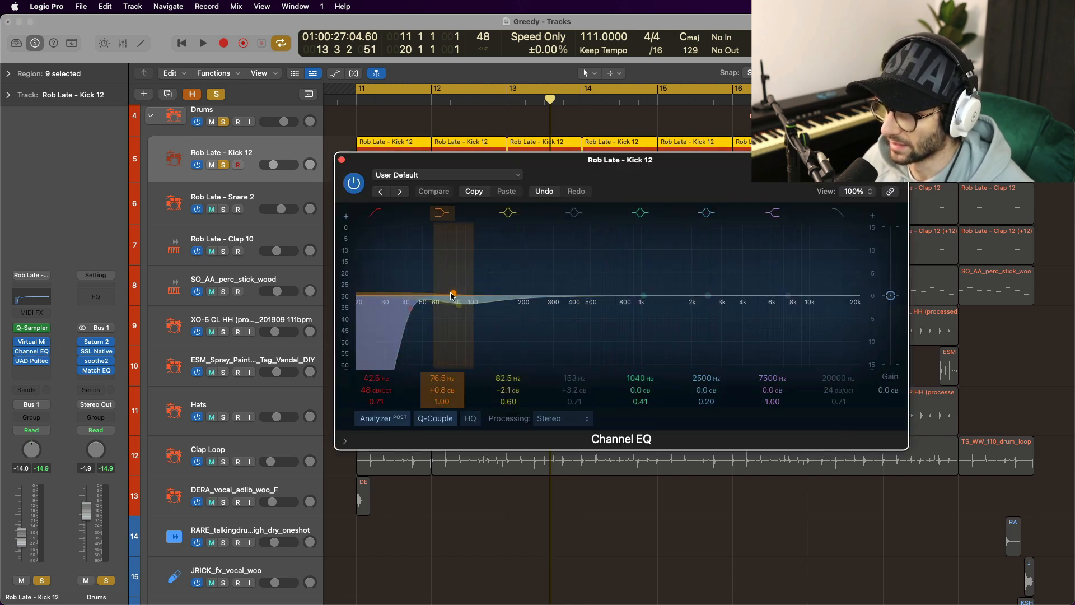
left_click(342, 161)
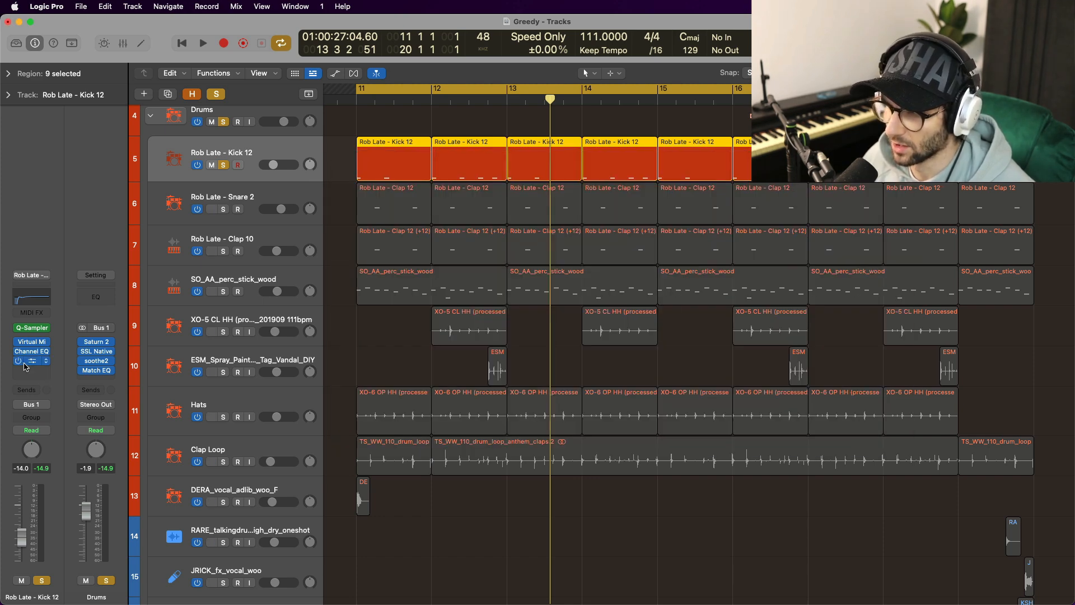
left_click(32, 361)
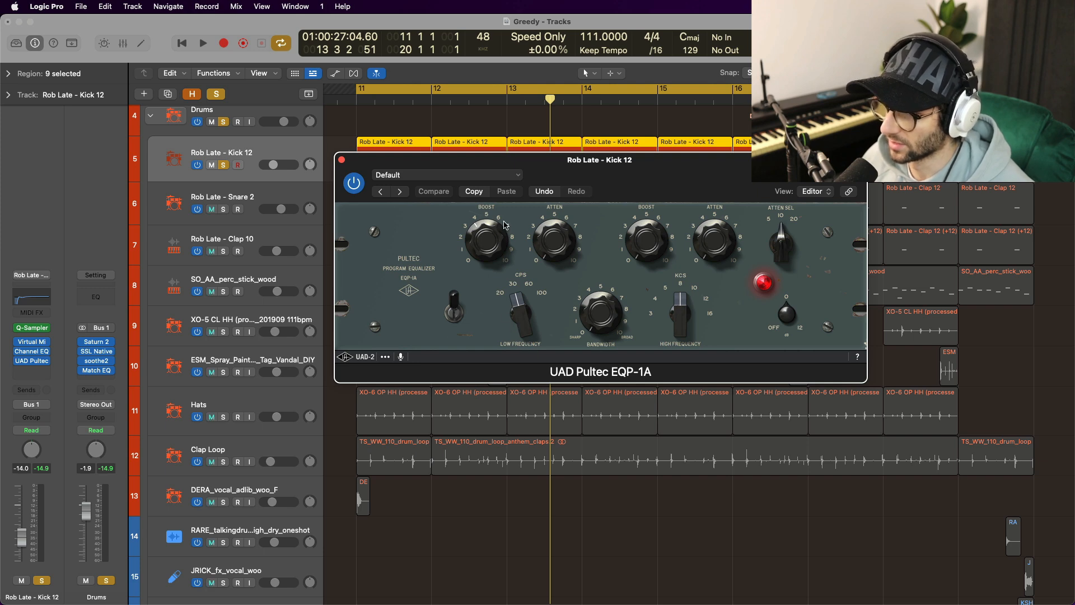
left_click(342, 161)
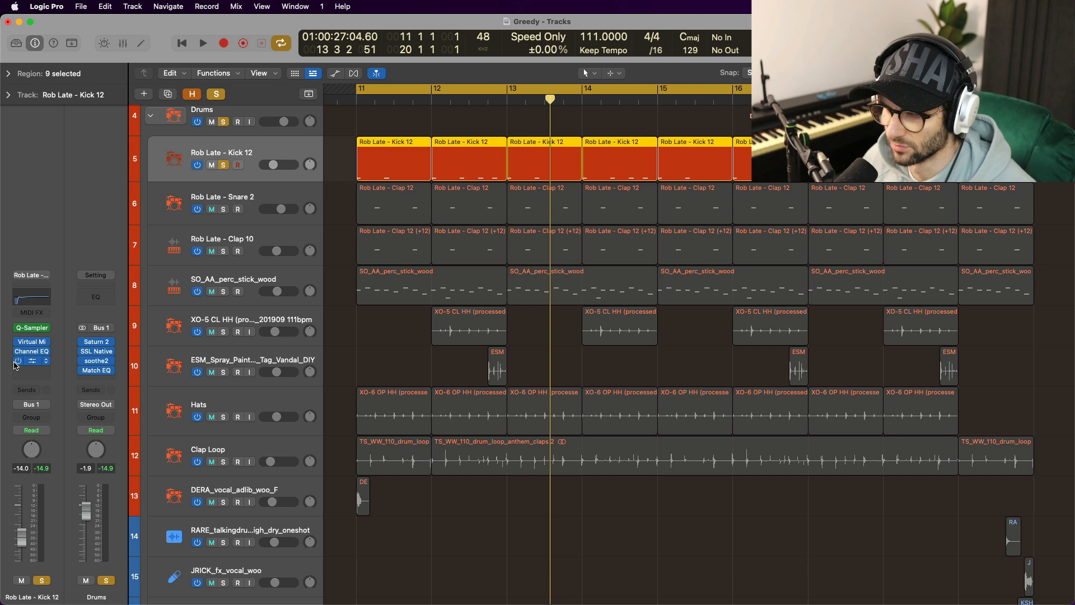
key("space")
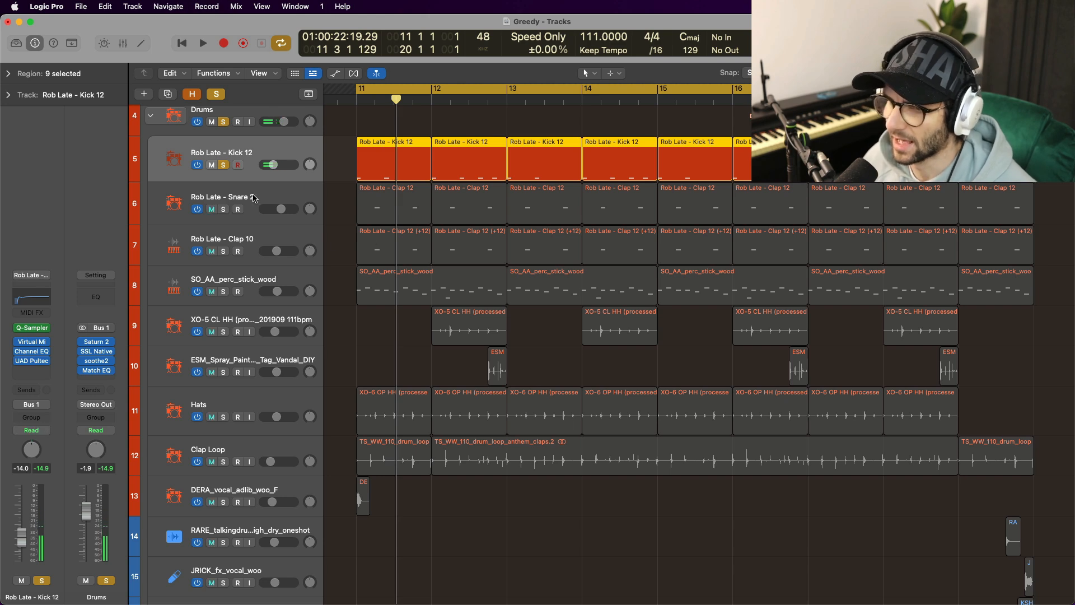
Step: Solo the Rob Late - Snare 2 track, mute Rob Late - Kick 12, and play the snare alone
left_click(254, 197)
left_click(225, 210)
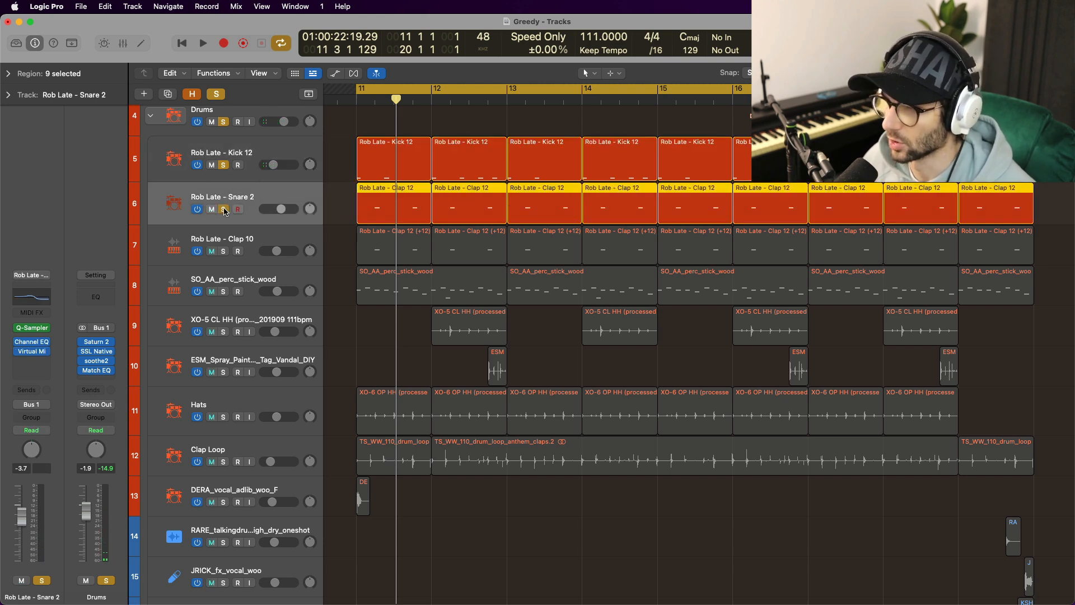
left_click(211, 166)
key("space")
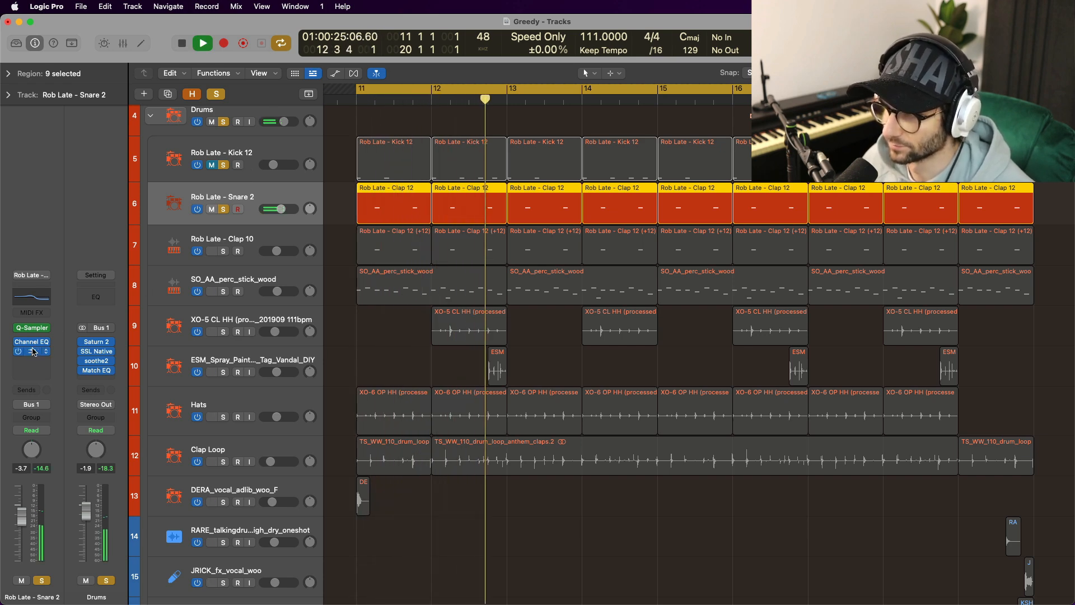
Step: Inspect the Channel EQ and Virtual Mix Rack settings on the Rob Late - Snare 2 track
left_click(33, 353)
key("space")
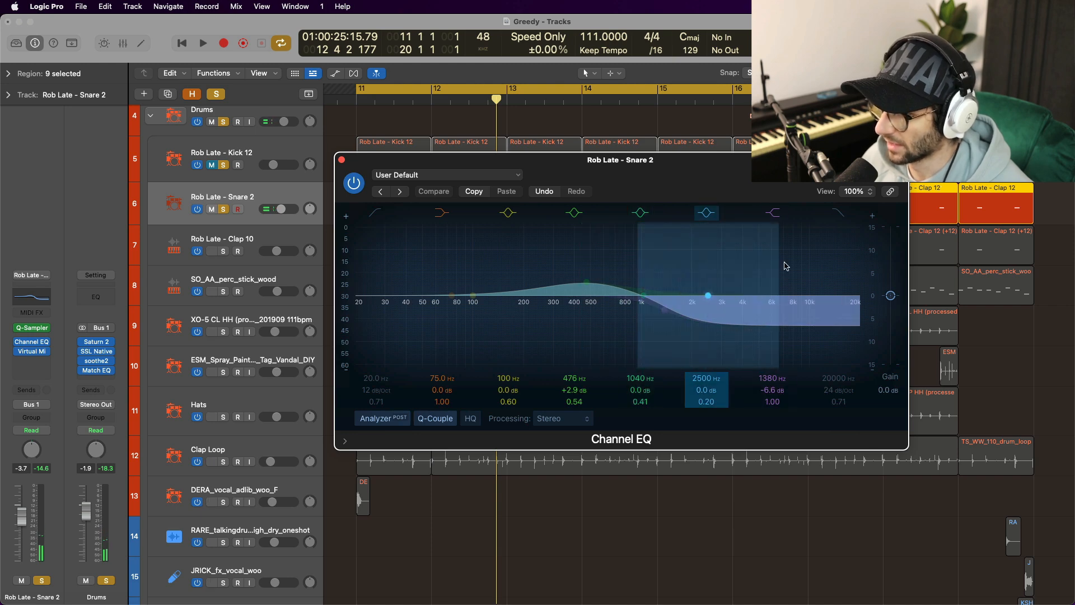
left_click(341, 160)
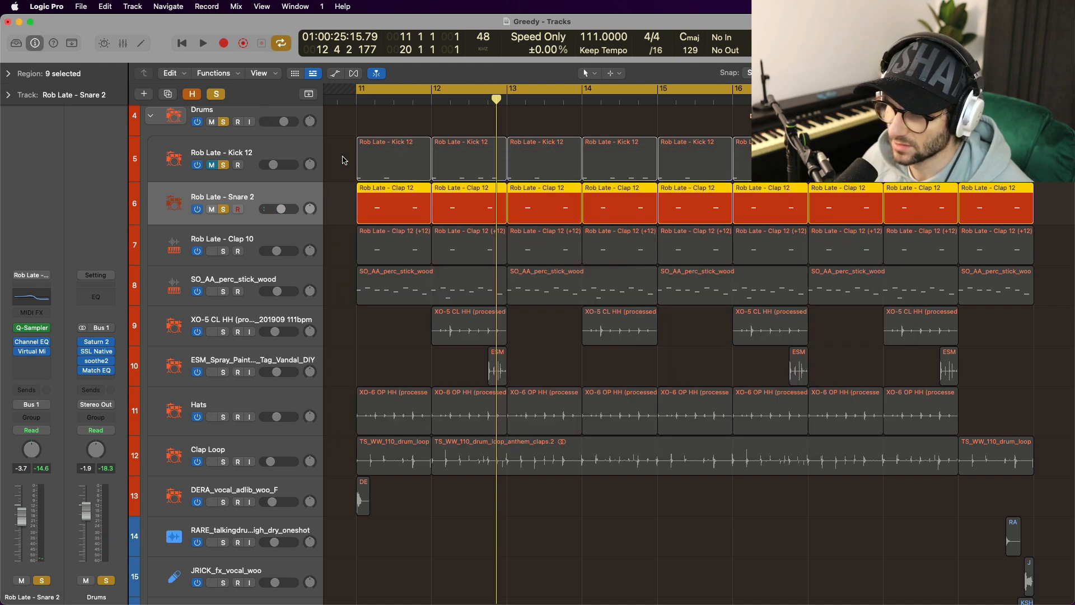
left_click(32, 352)
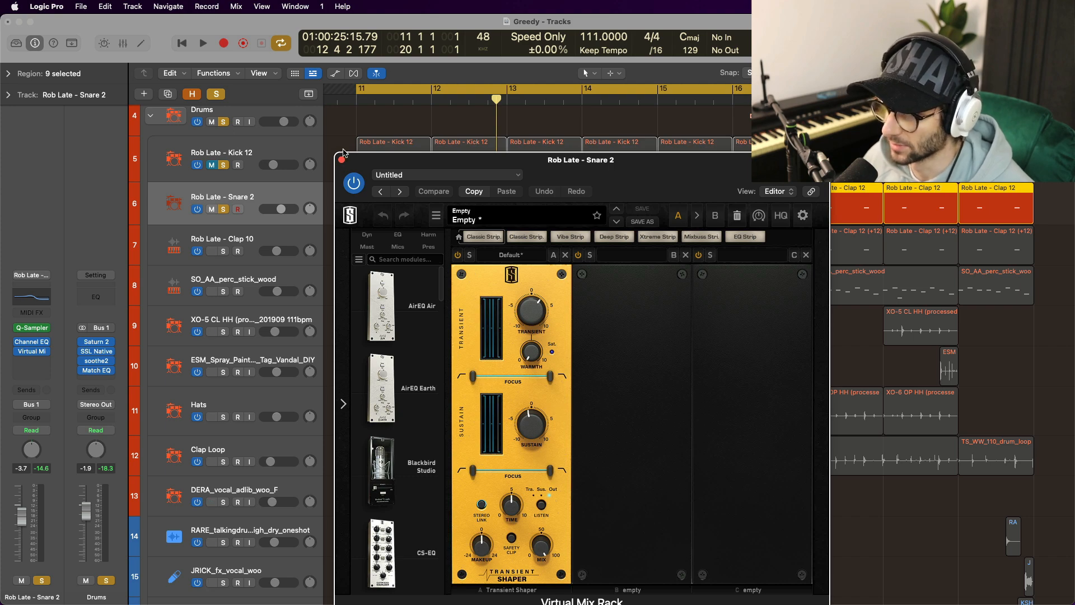
left_click(341, 159)
Step: Audition Rob Late - Clap 10 soloed with Kick 12 and Snare 2 muted, and inspect its Channel EQ
left_click(219, 240)
left_click(212, 209)
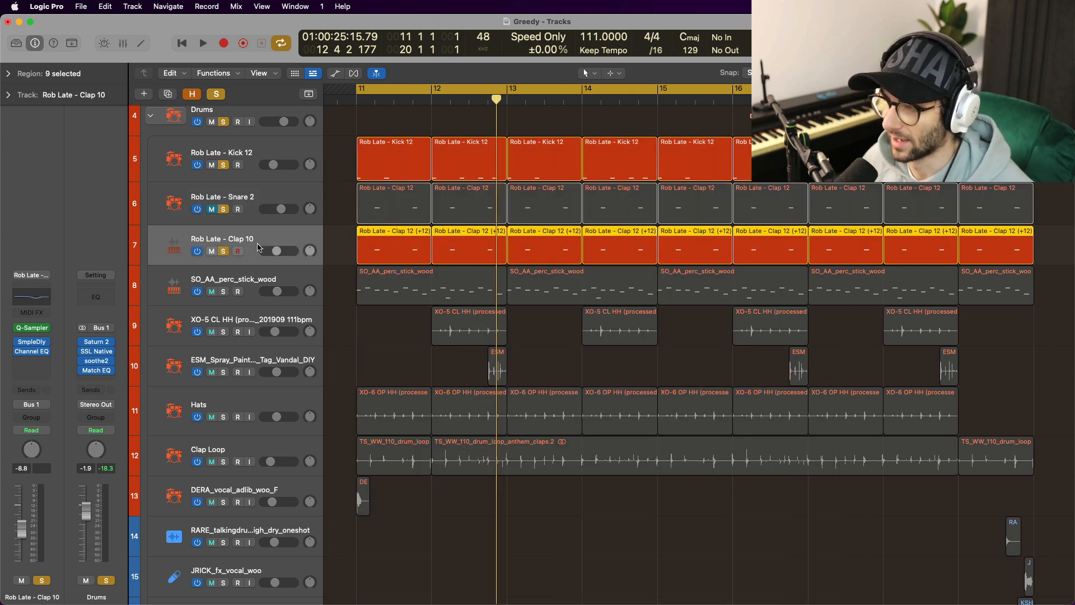
left_click(211, 165)
key("space")
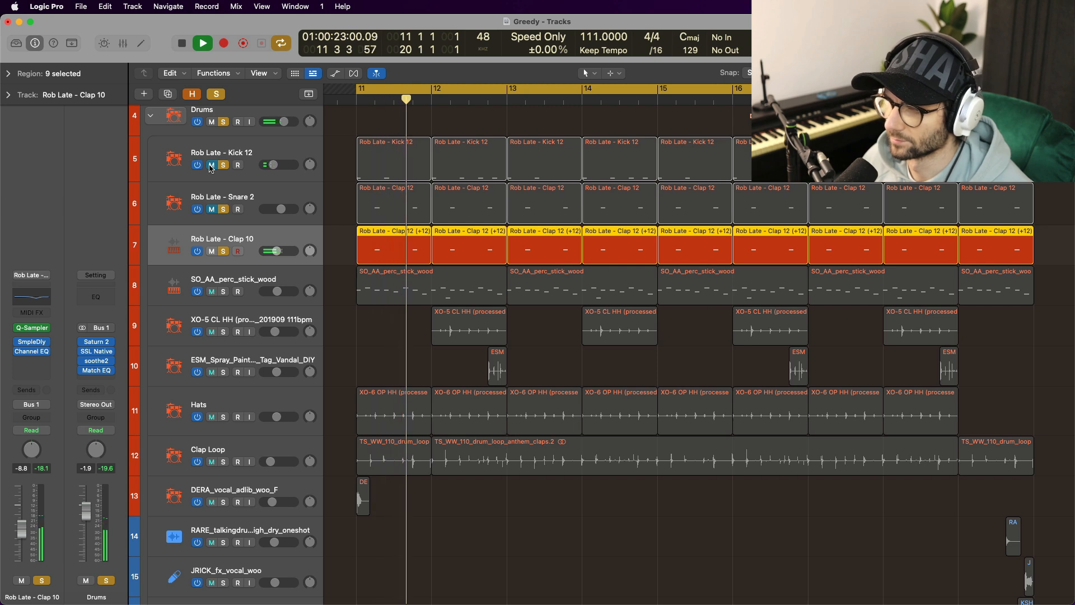
key("space")
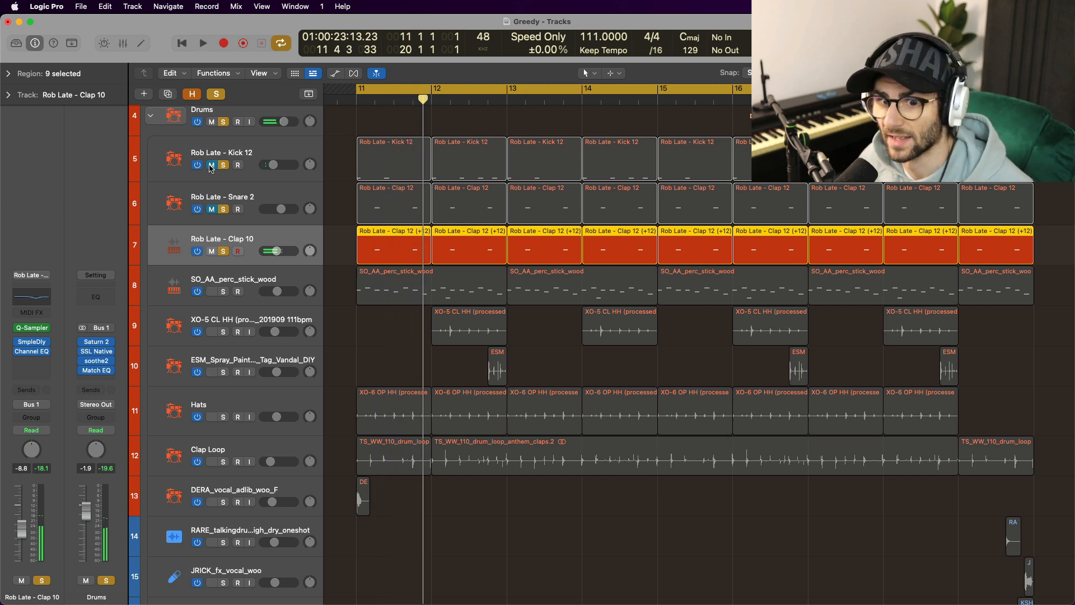
left_click(34, 343)
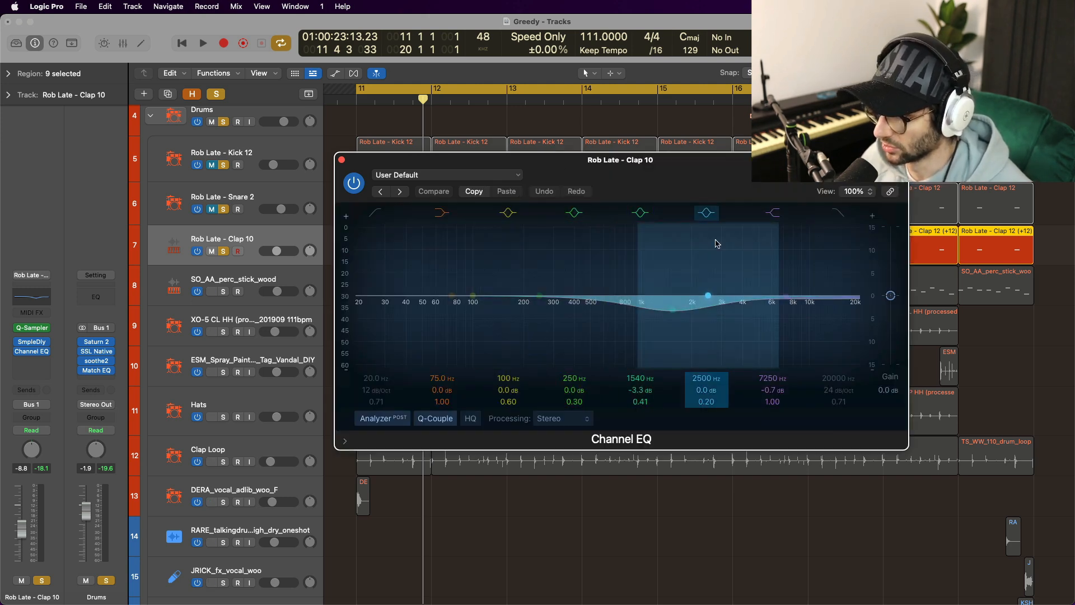
left_click(341, 160)
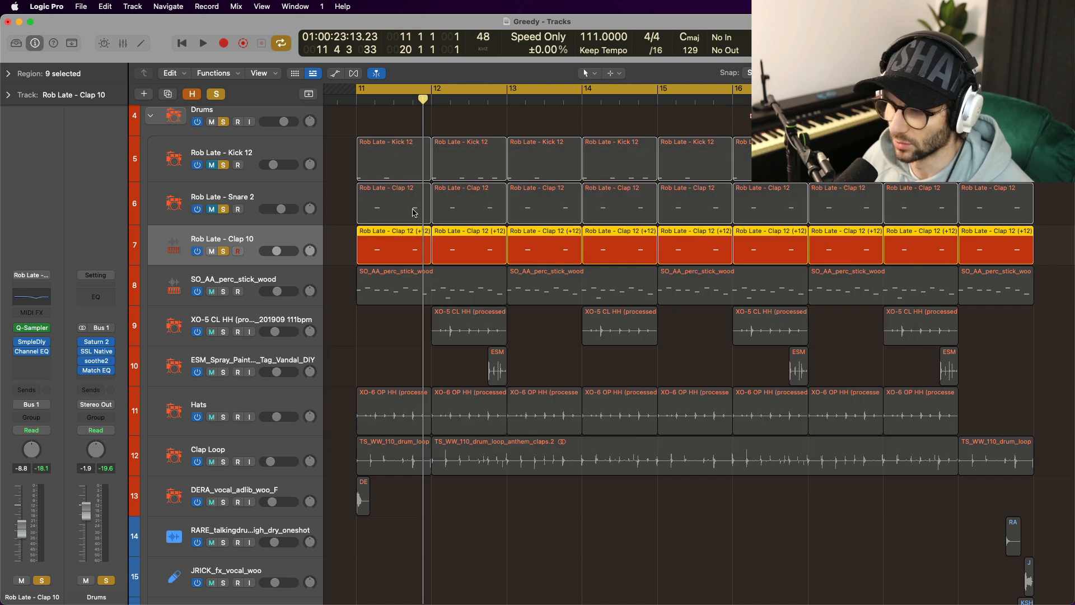
Step: Unmute Kick 12 and Snare 2 and play them together with Clap 10, all three soloed
left_click(224, 252)
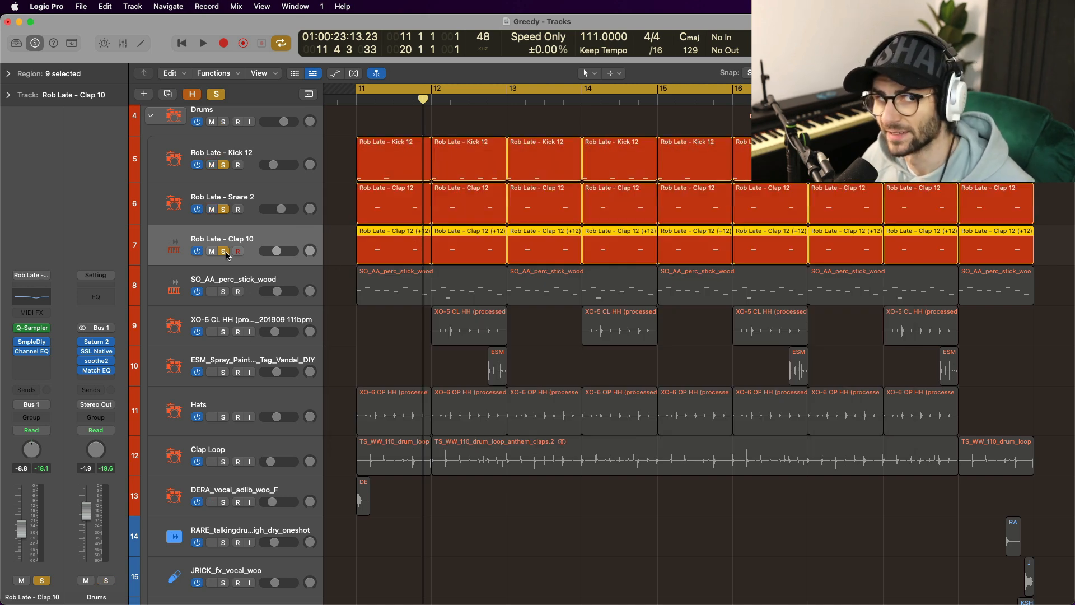
key("space")
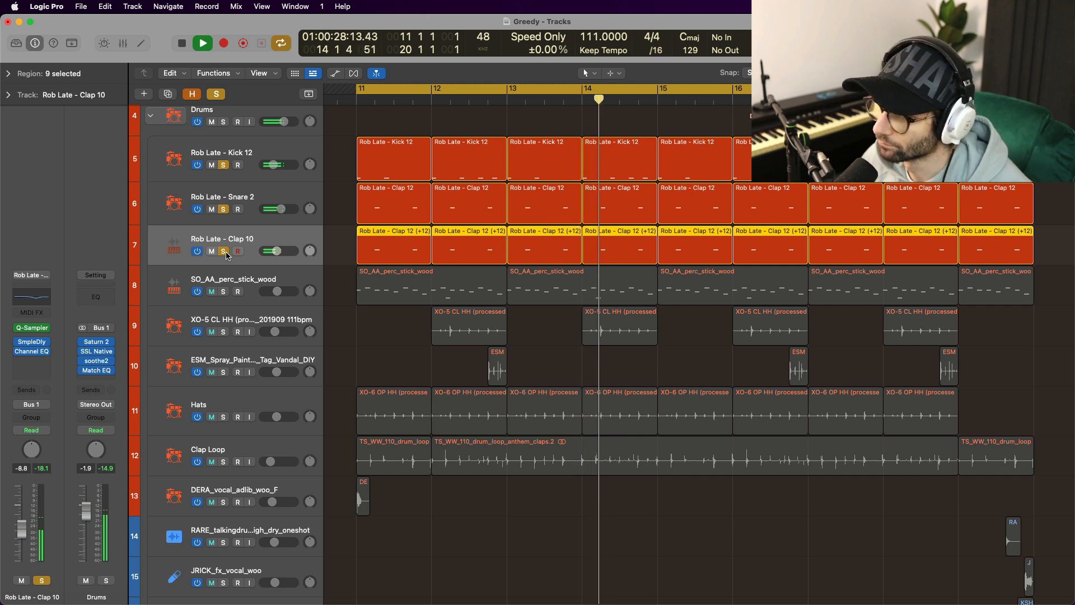
key("space")
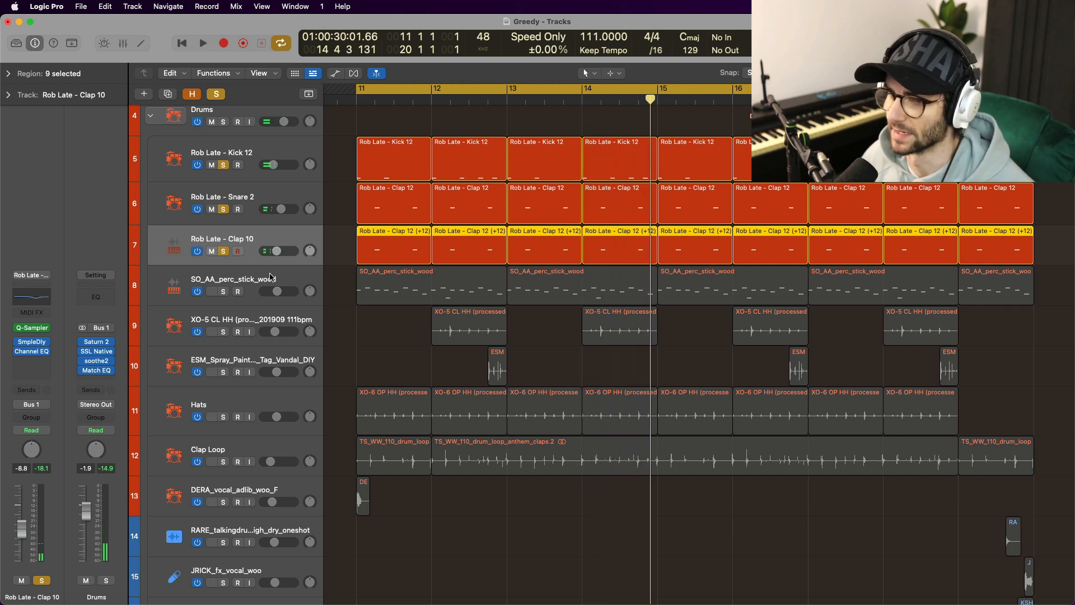
Step: Move the SO_AA_perc_stick_wood track below the ESM_Spray_Paint track, and audition the XO-5 CL HH track in solo over bar 12
left_click_drag(267, 283, 226, 304)
left_click(222, 333)
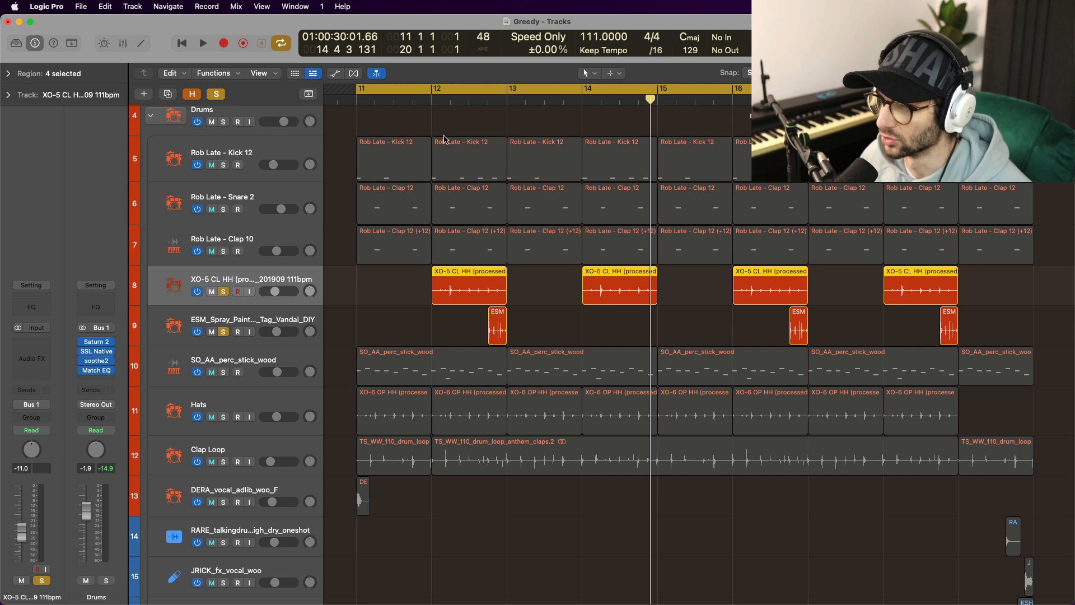
key("super+z")
key("space")
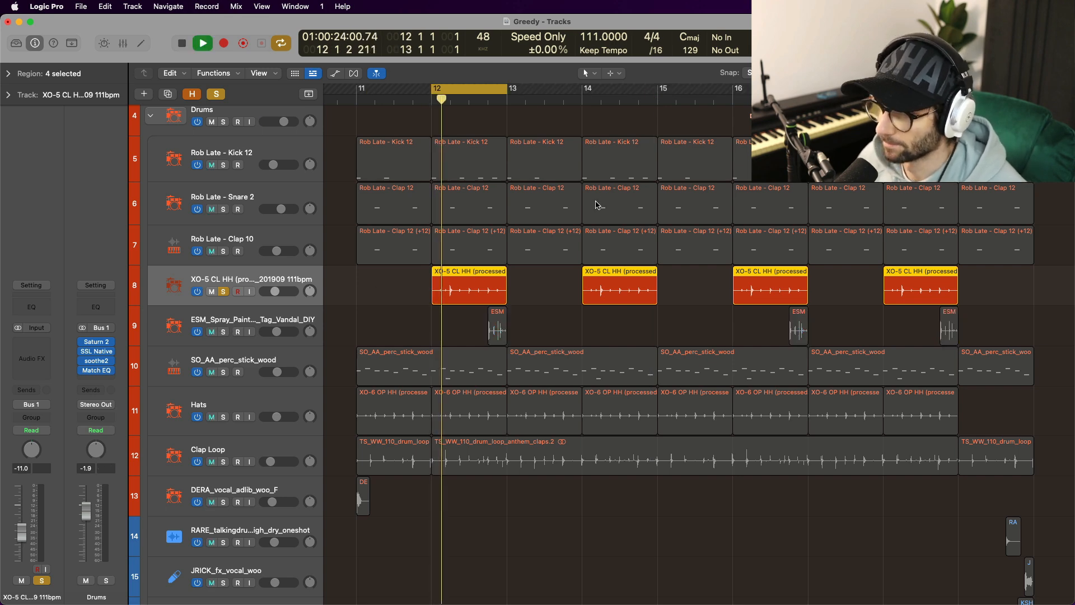
key("space")
Step: Solo the ESM_Spray_Paint track and play its first region, near the end of bar 12, as a loop
scroll(595, 280, "up", 2)
left_click(593, 352)
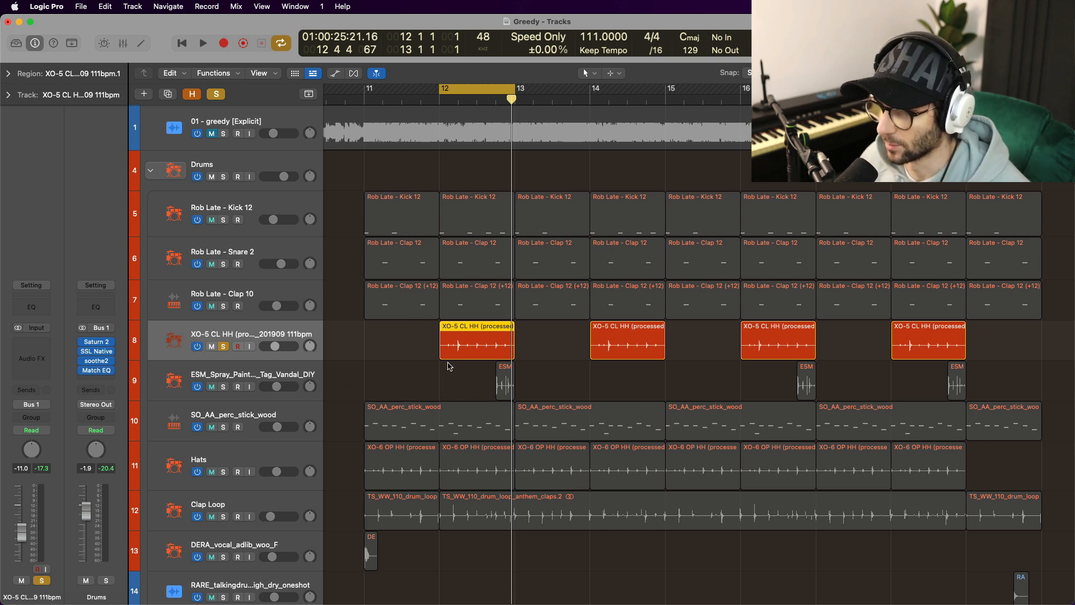
left_click(232, 365)
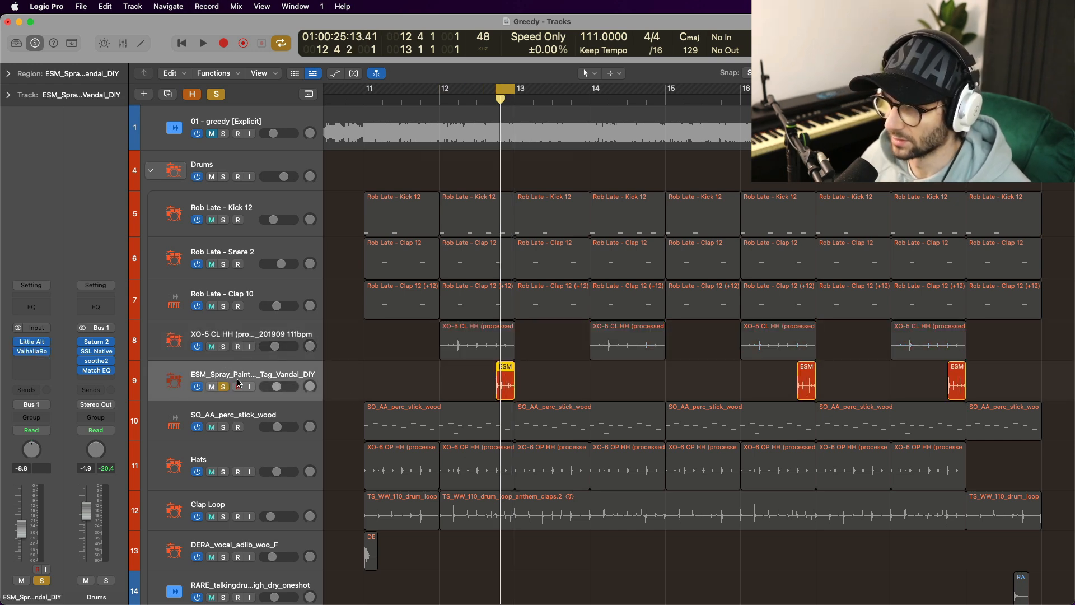
key("cmd+Right")
key("space")
key("space")
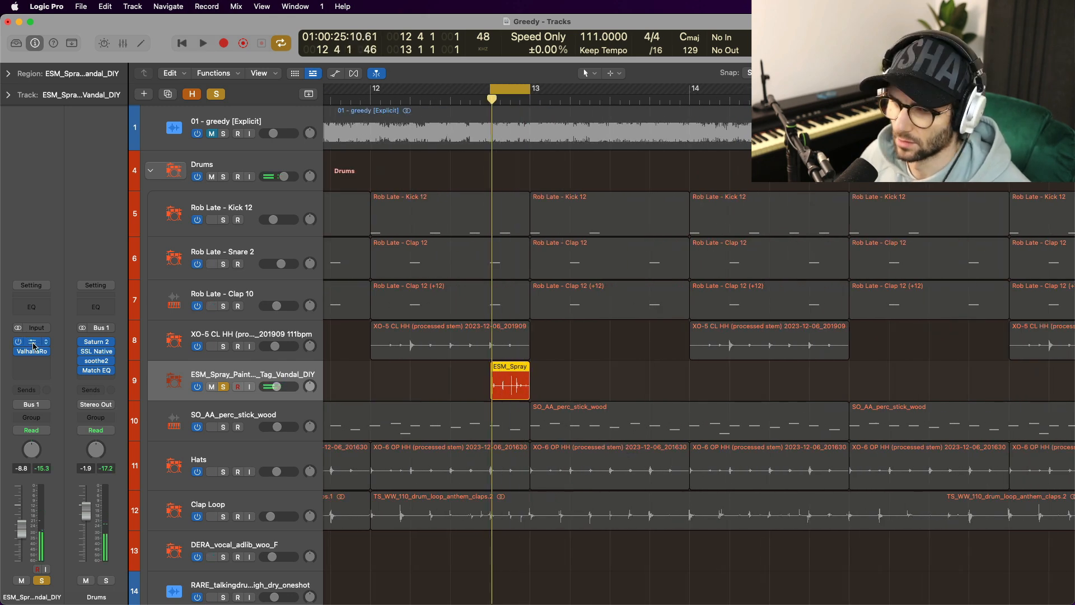
Step: Inspect the Little Alt and ValhallaRo effects on the ESM_Spray_Paint track
left_click(31, 342)
left_click(341, 160)
left_click(32, 351)
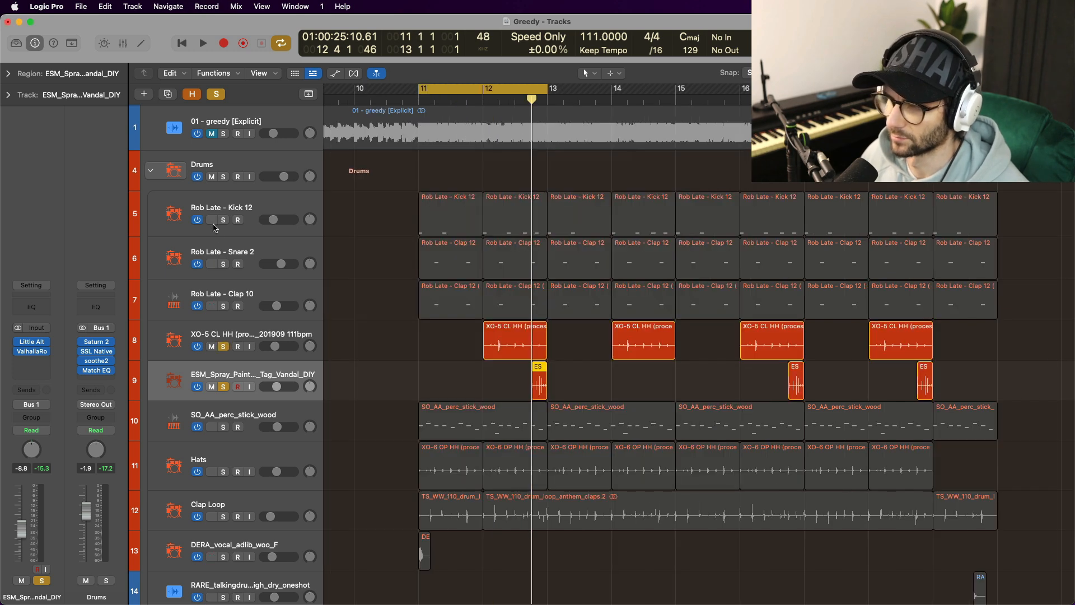
Step: Solo Kick 12, Snare 2 and Clap 10 along with the XO-5 CL HH and ESM_Spray_Paint tracks, and play bars 11 and 12
left_click_drag(224, 220, 225, 294)
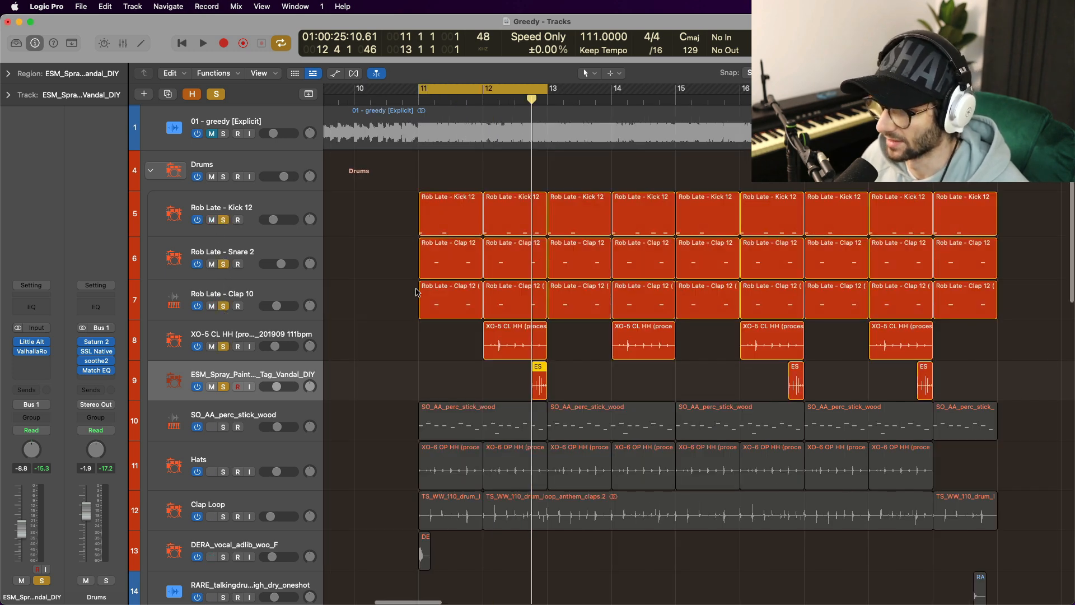
key("space")
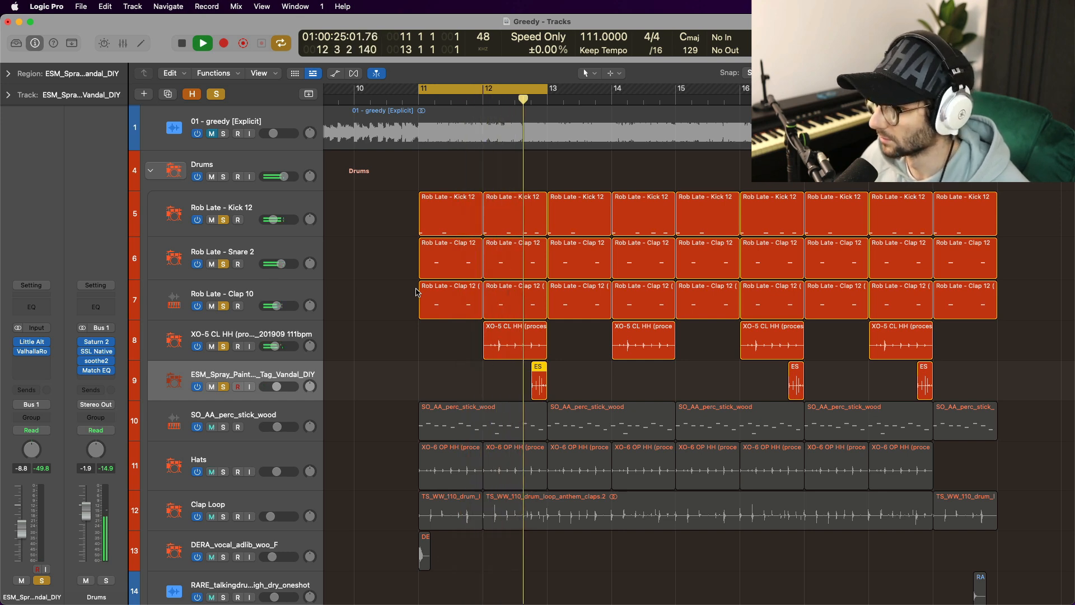
key("space")
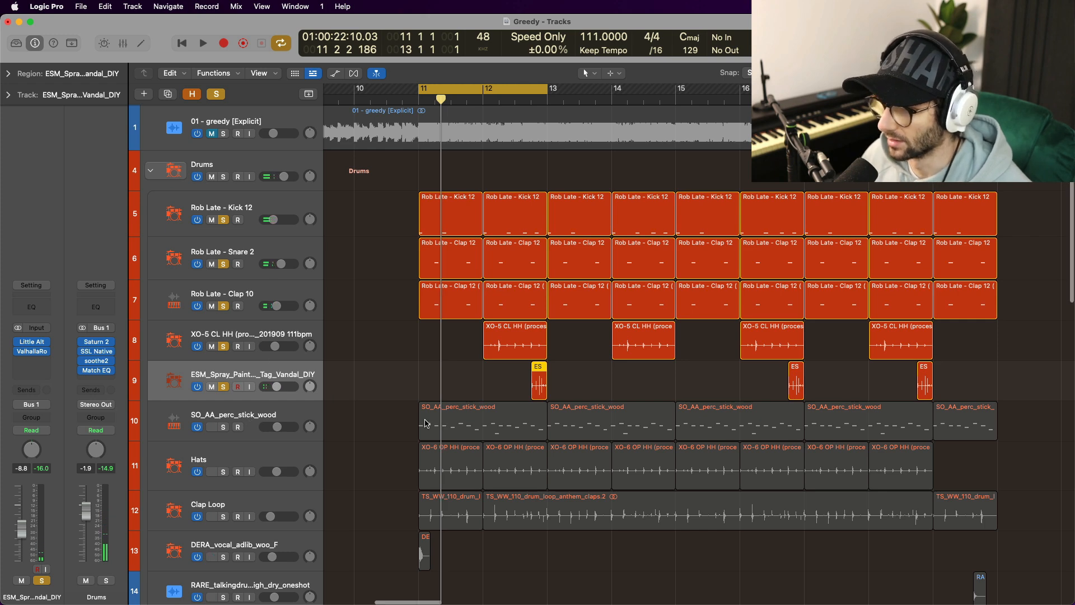
Step: Solo only the SO_AA_perc_stick_wood track and play it with the cycle running over bars 11 and 12
key("cmd+Right")
left_click(267, 419)
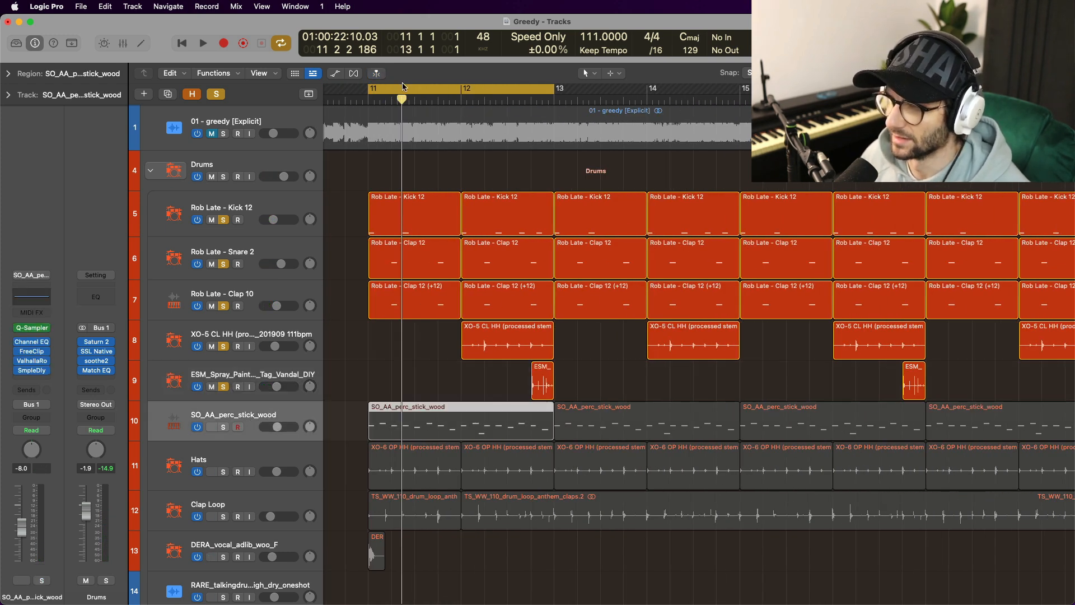
left_click(401, 96)
key("s")
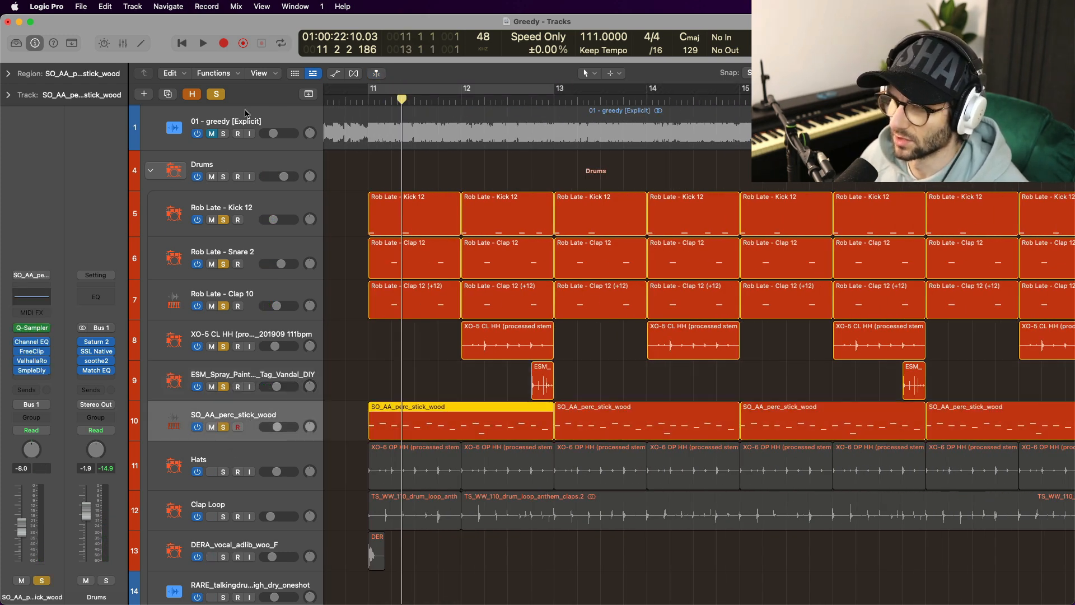
left_click(219, 95)
left_click(226, 428)
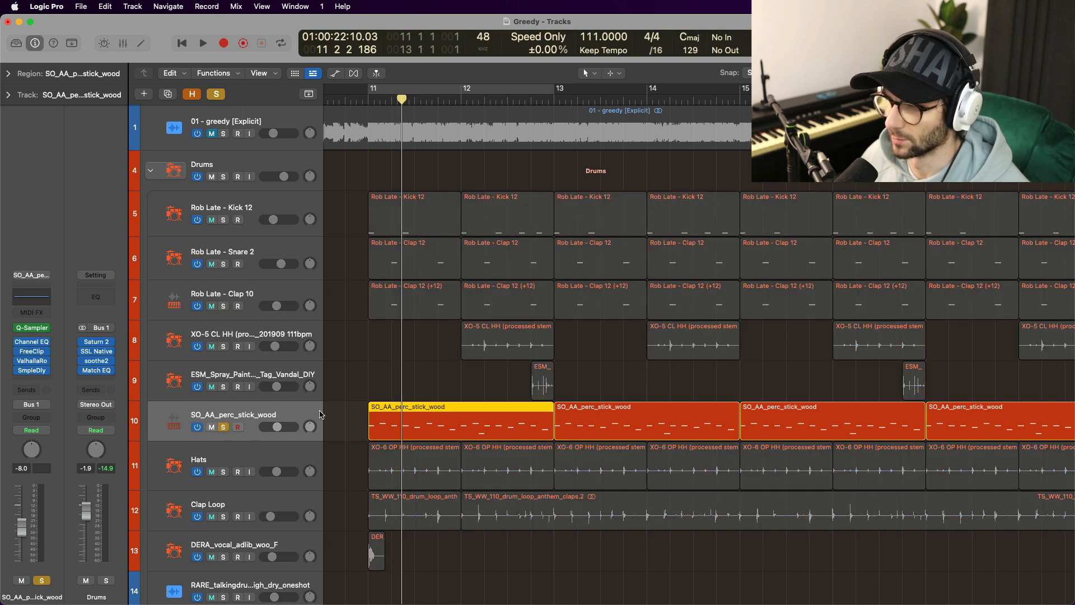
key("space")
left_click(409, 91)
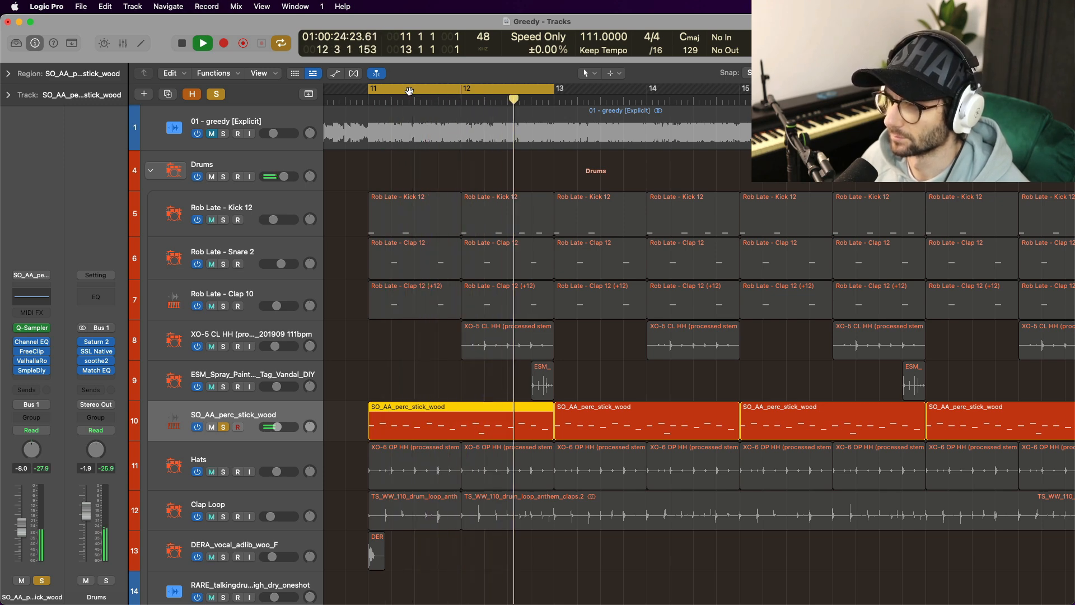
Step: Stop playback and examine the note pattern of the first SO_AA_perc_stick_wood region in the Piano Roll
key("space")
key("e")
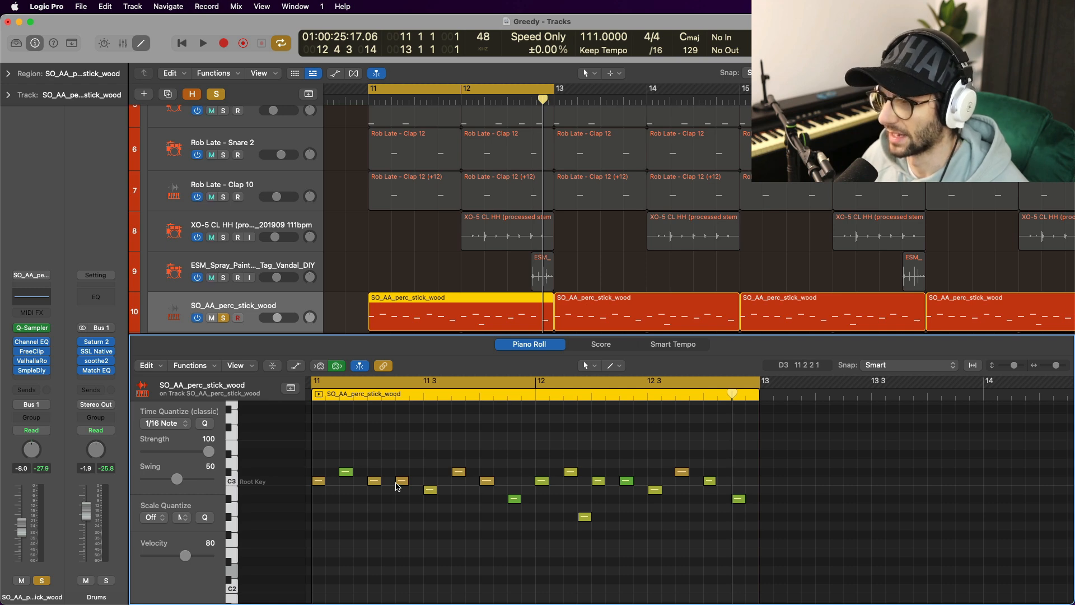
key("super+Right")
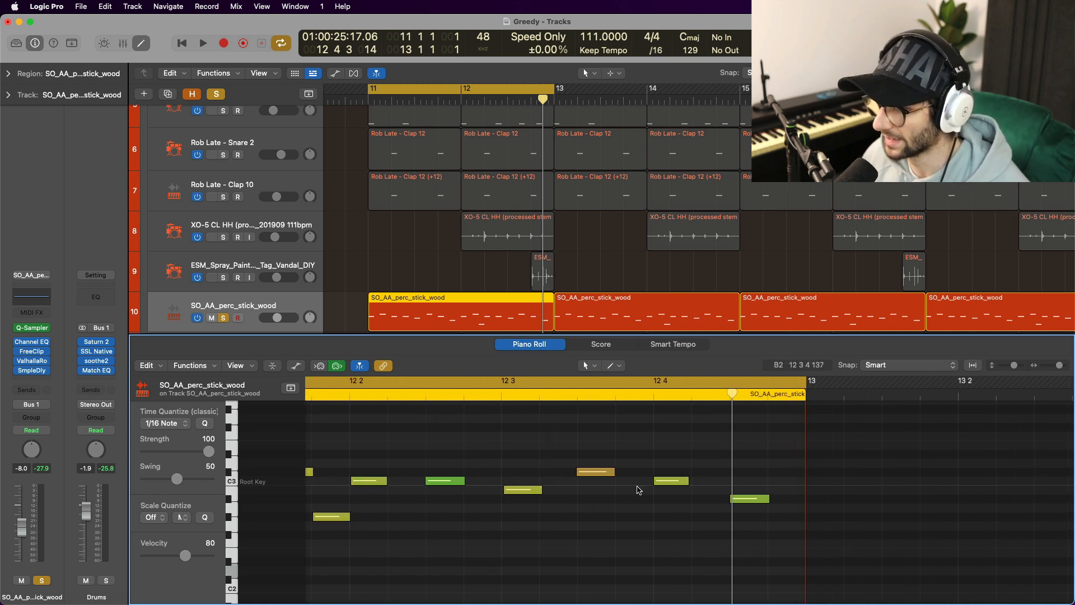
key("e")
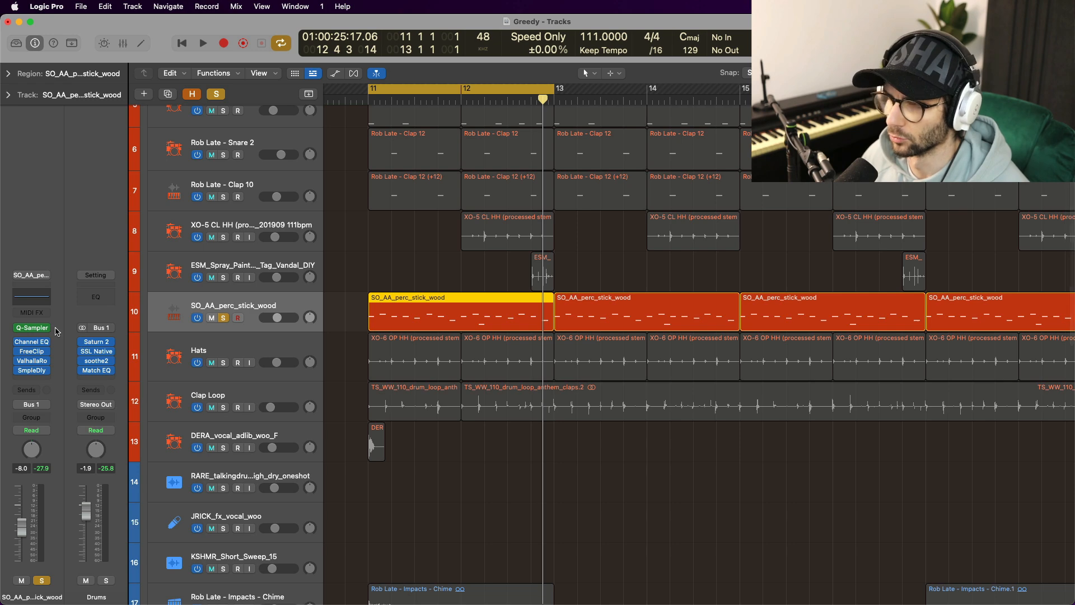
Step: Inspect the FreeClip, ValhallaRoom and Sample Delay effects on the SO_AA_perc_stick_wood track
left_click(32, 351)
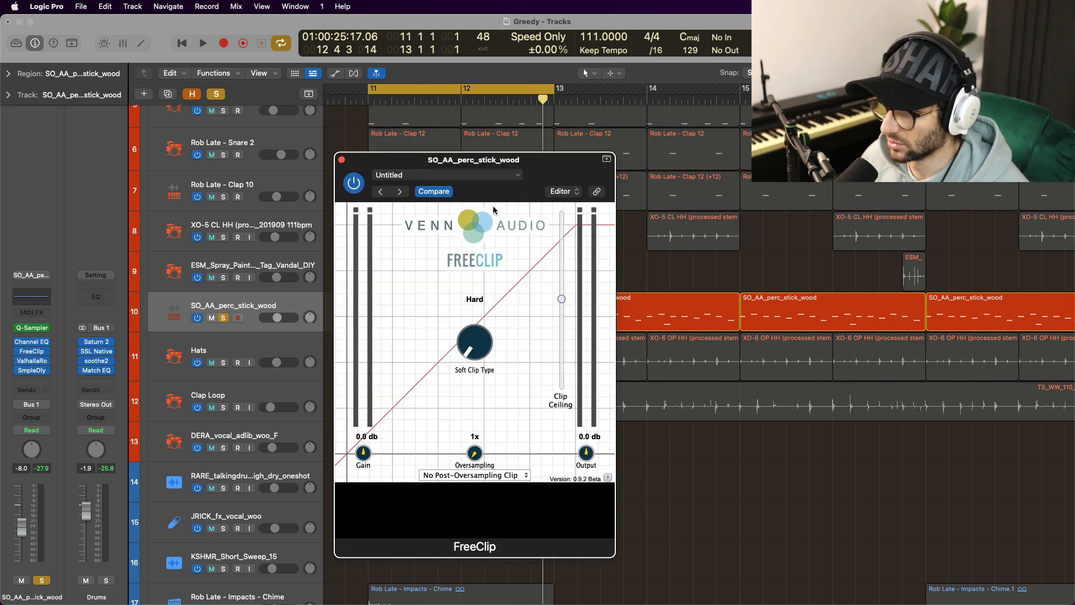
left_click_drag(565, 178, 569, 169)
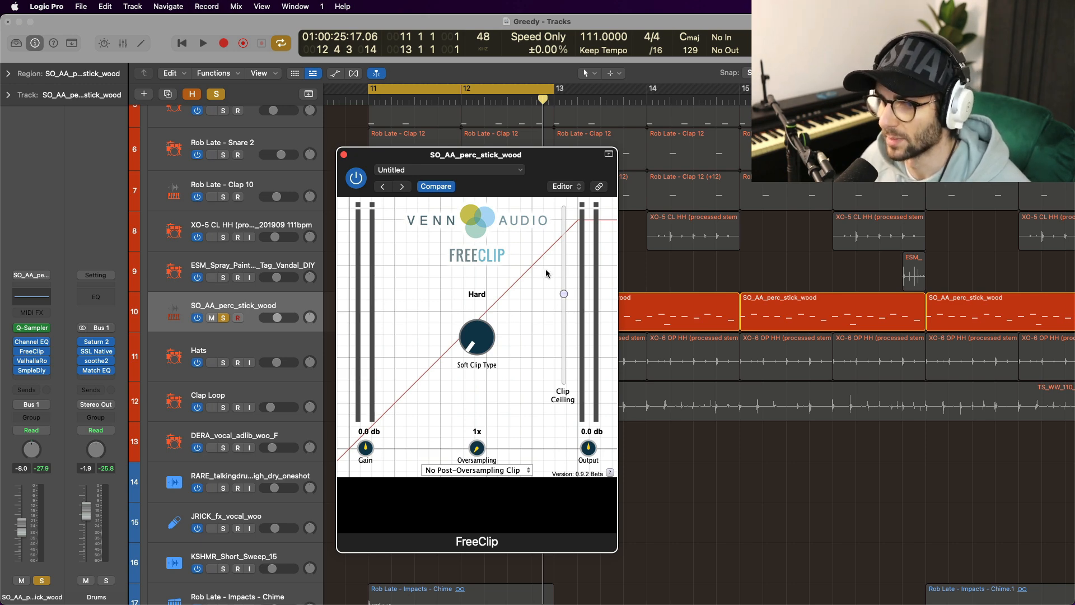
left_click(344, 155)
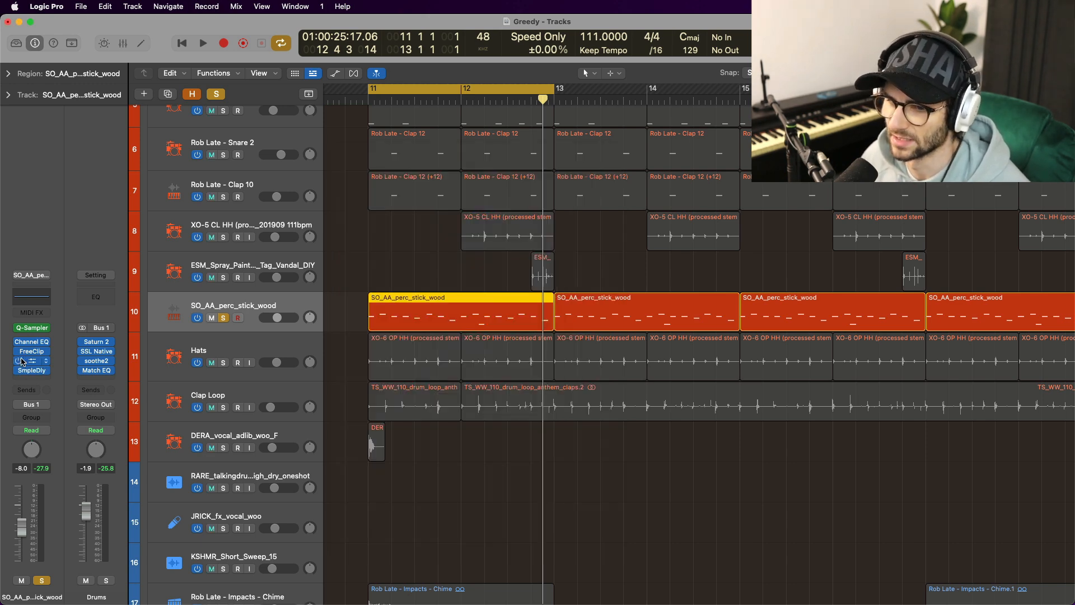
left_click(31, 362)
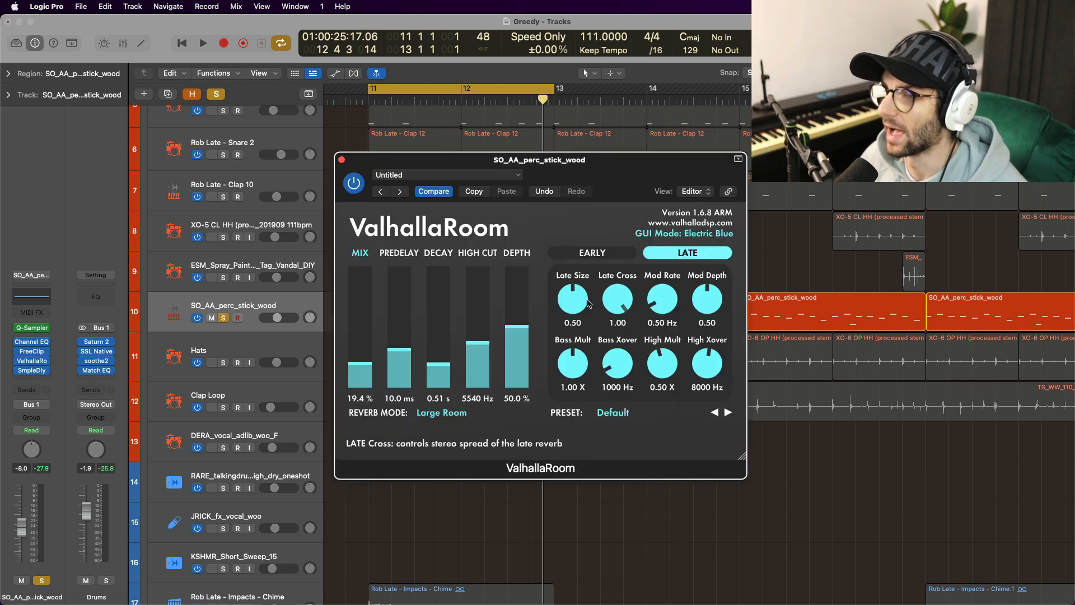
left_click(342, 159)
left_click(31, 370)
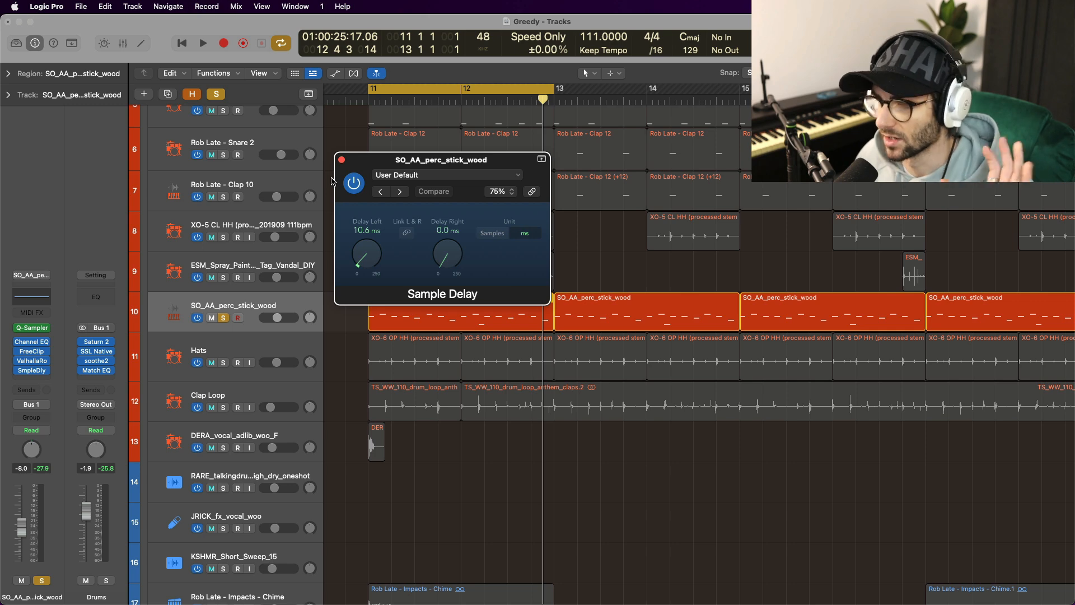
Step: Solo only the Hats track and play it over bars 11 and 12
left_click(250, 346)
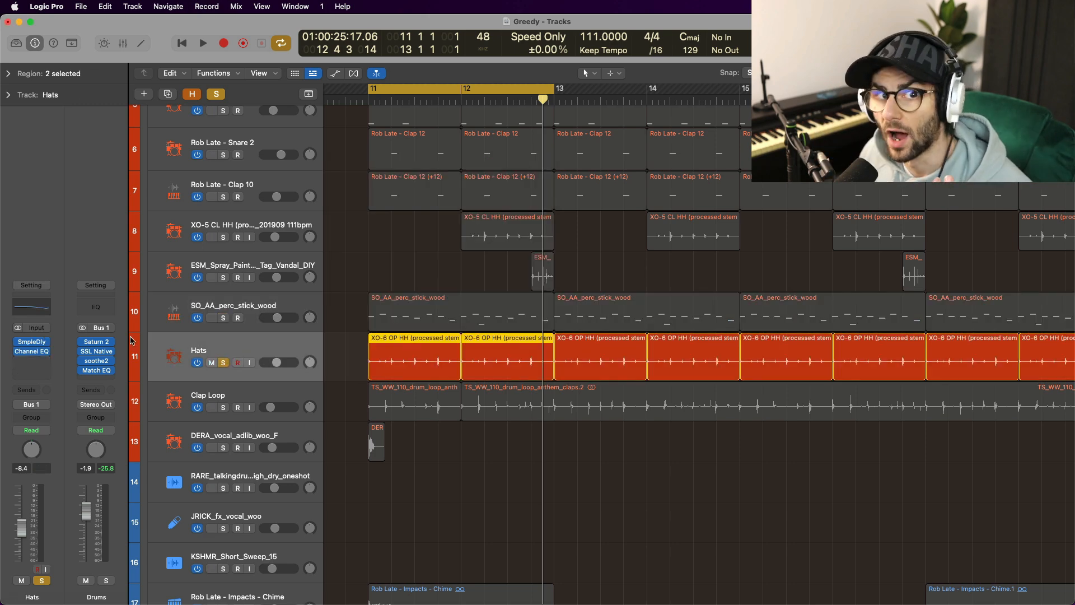
key("space")
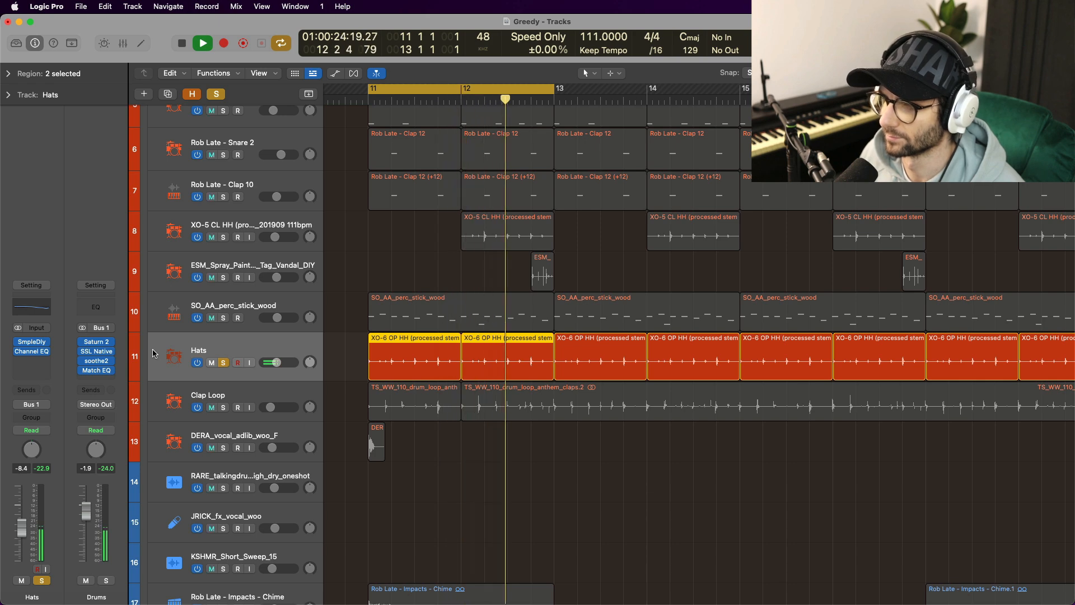
key("space")
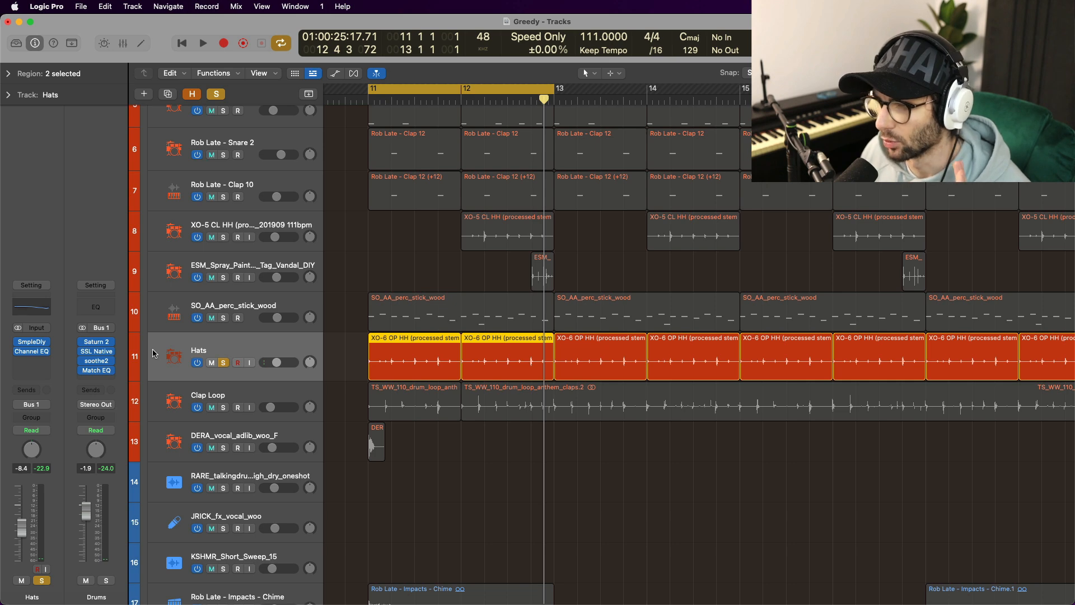
Step: Inspect the Sample Delay and Channel EQ effects on the Hats track
key("v")
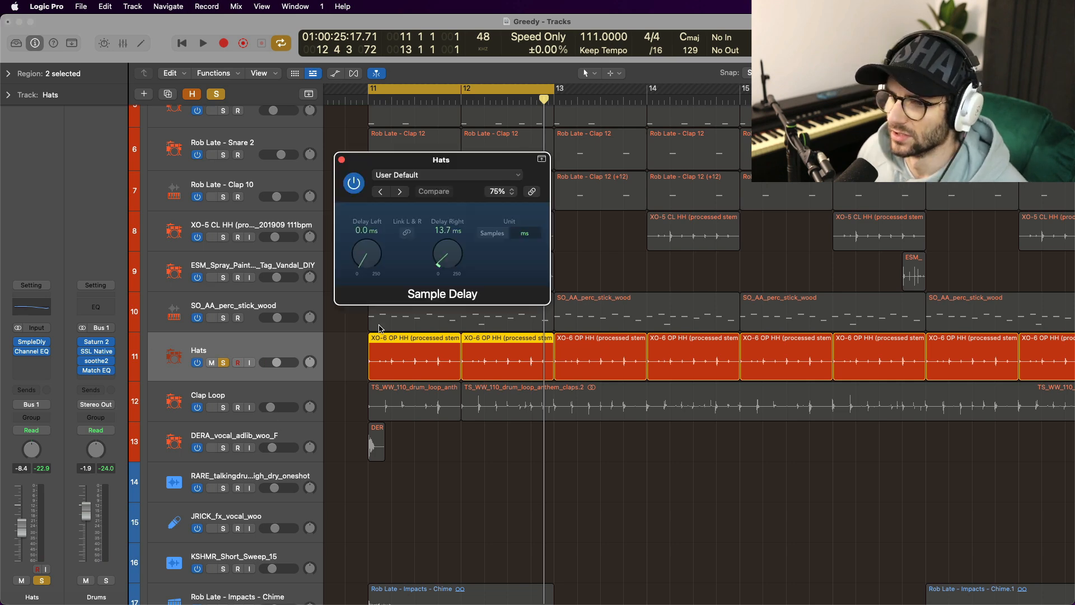
left_click(342, 160)
left_click(35, 352)
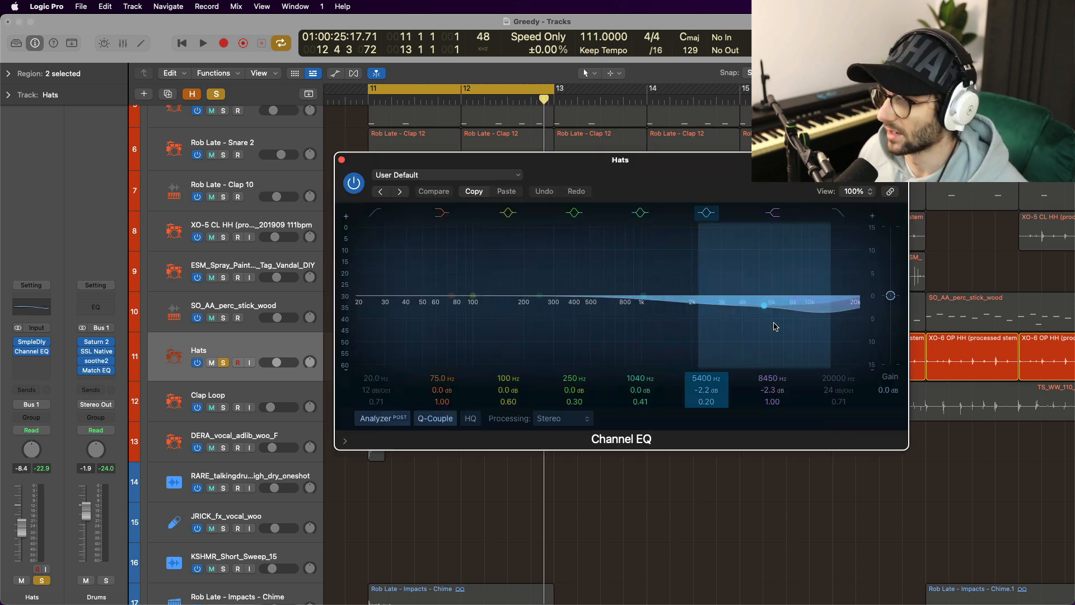
left_click(342, 160)
Step: Solo only the Clap Loop track and play it over bars 11 and 12
key("Down")
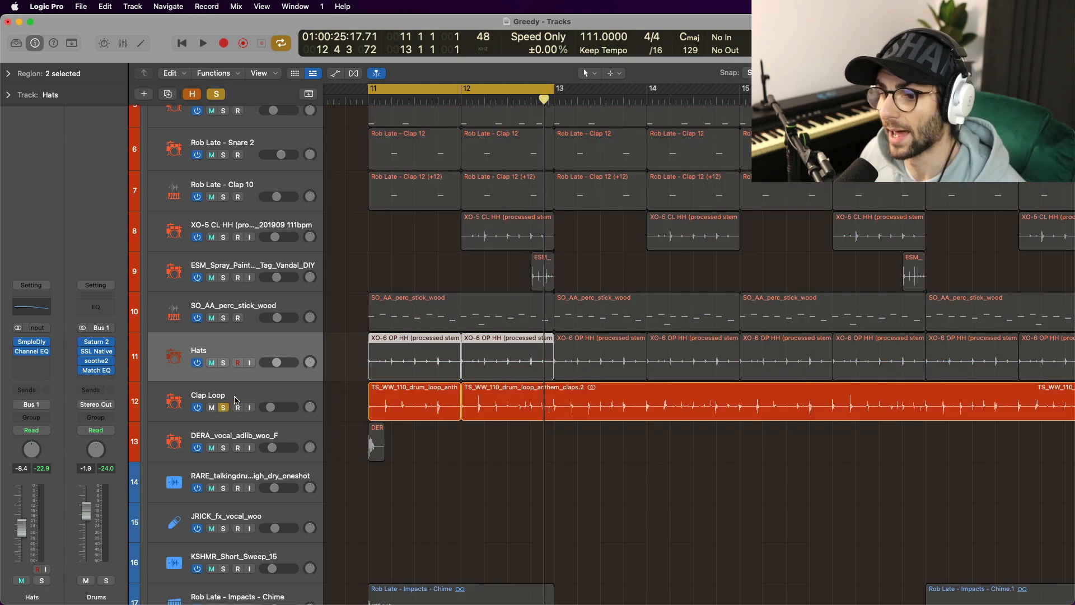
key("cmd+Right")
key("space")
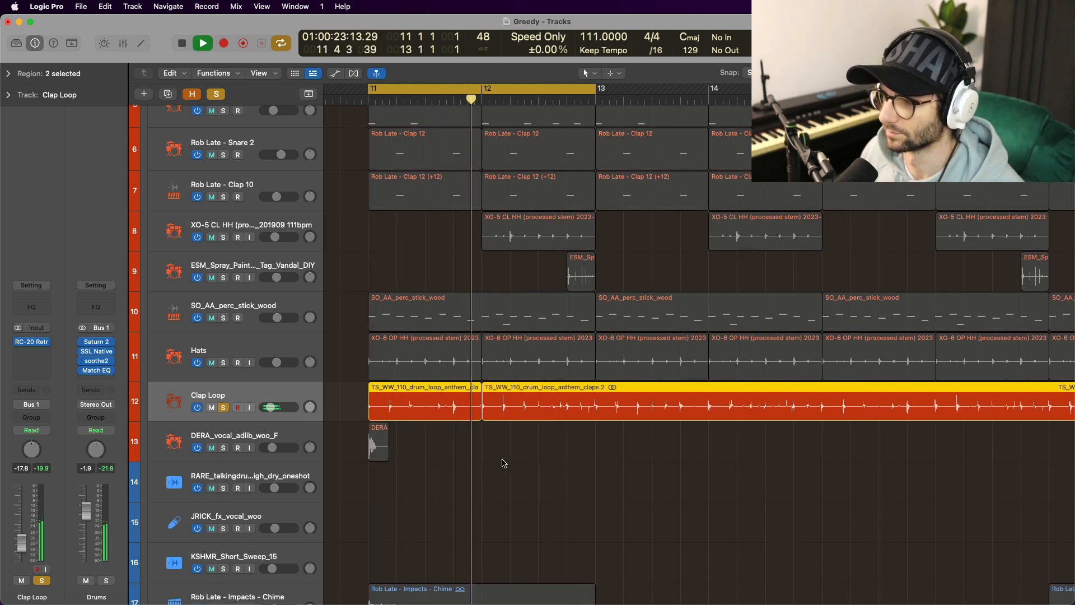
key("space")
Step: Inspect the RC-20 Retro Color effect on the Clap Loop track, dismissing its binary location warning
left_click(37, 343)
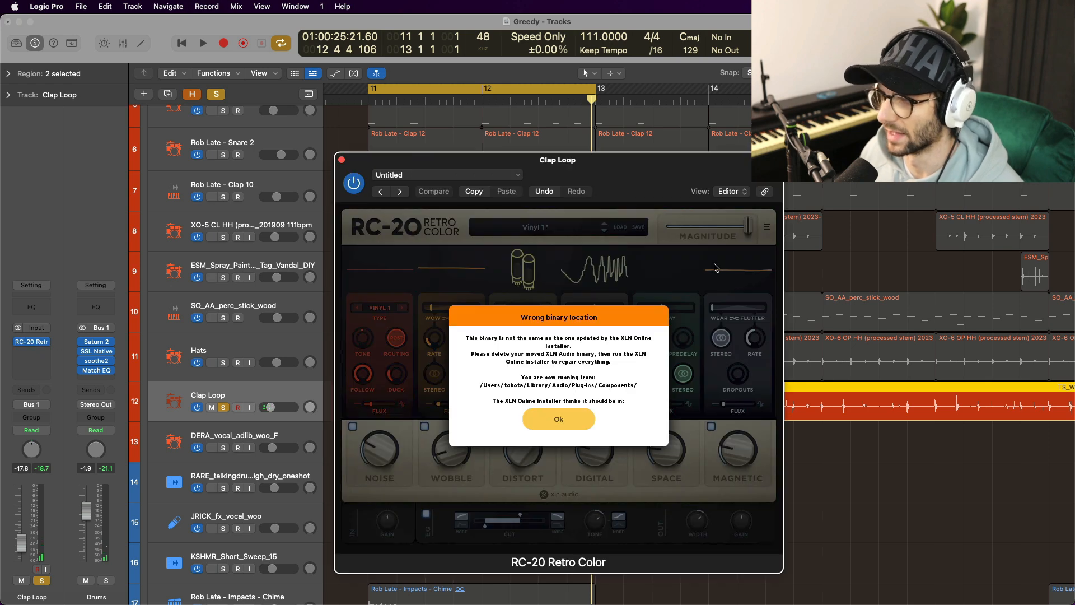
left_click(558, 423)
left_click_drag(663, 180, 630, 154)
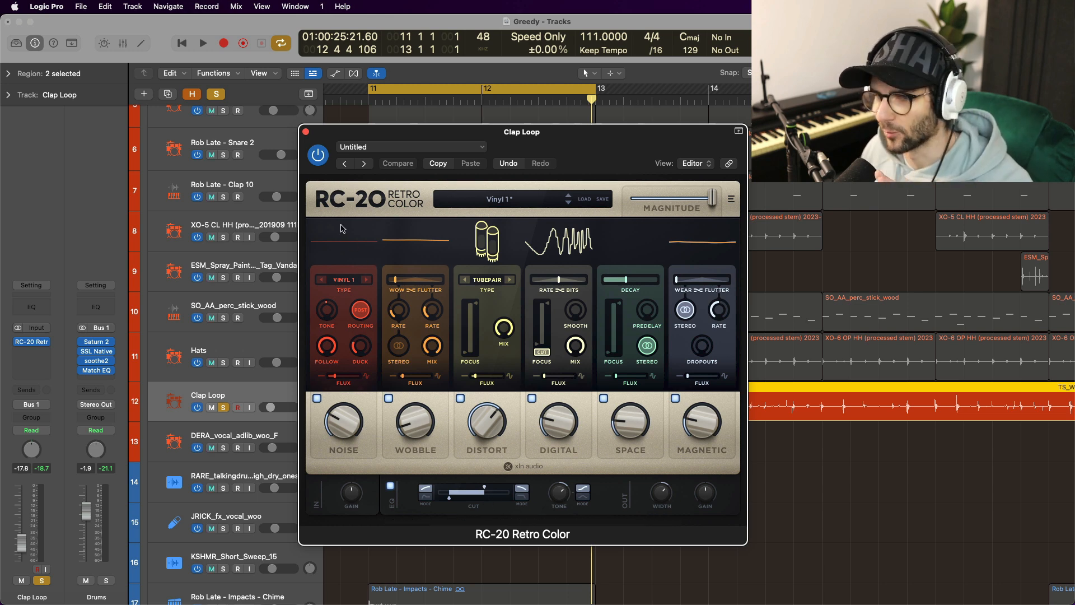
left_click(306, 132)
Step: Play bars 11 and 12 with the whole Drums stack soloed
scroll(228, 163, "up", 2)
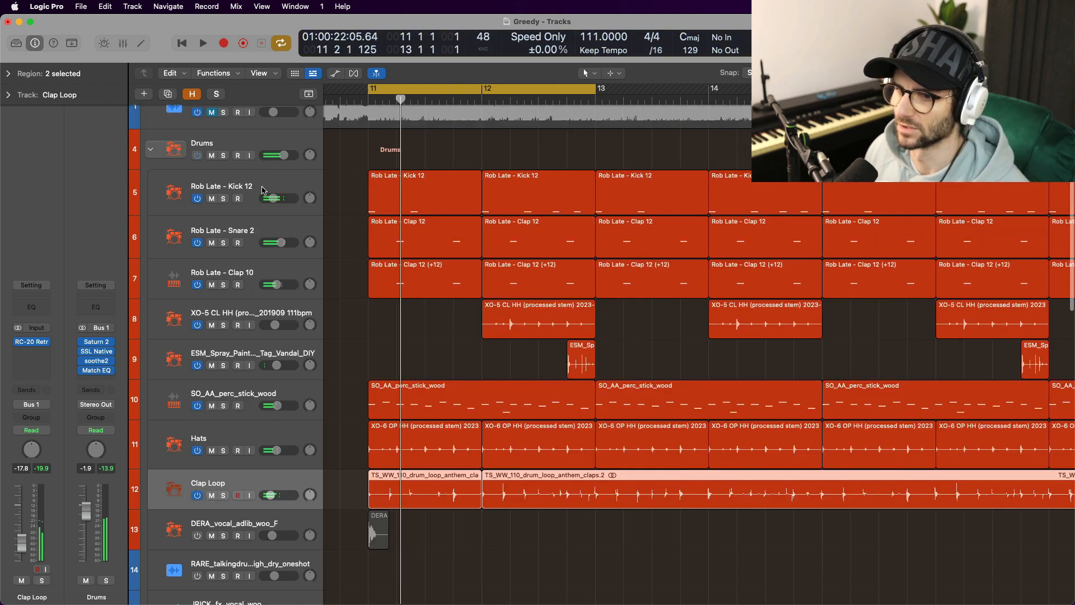
key("space")
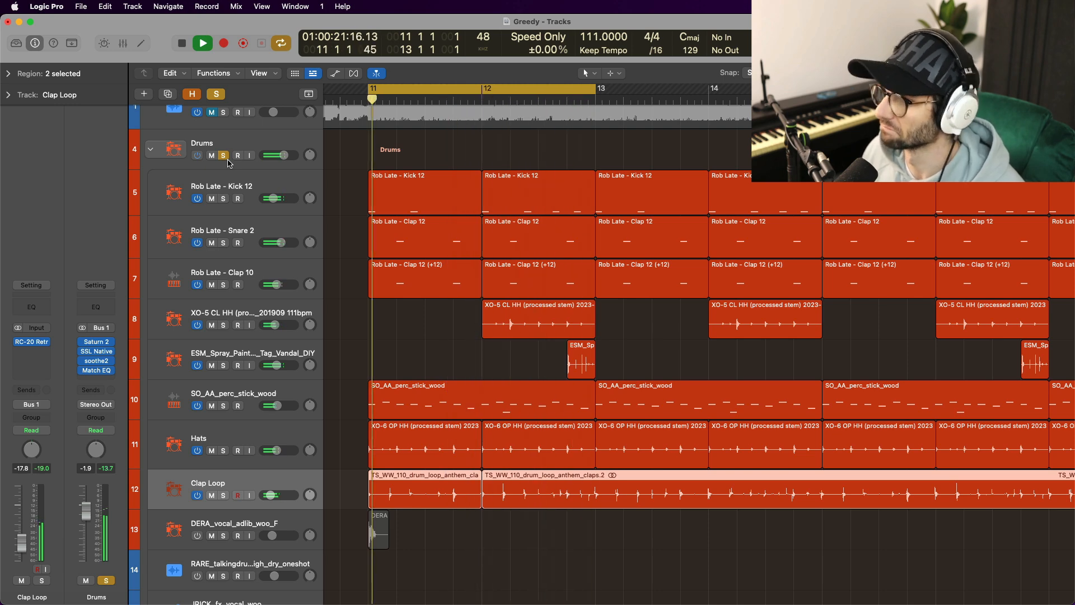
key("space")
Step: Solo the DERA_vocal_adlib_woo_F track and play its region from bar 11
scroll(200, 360, "down", 5)
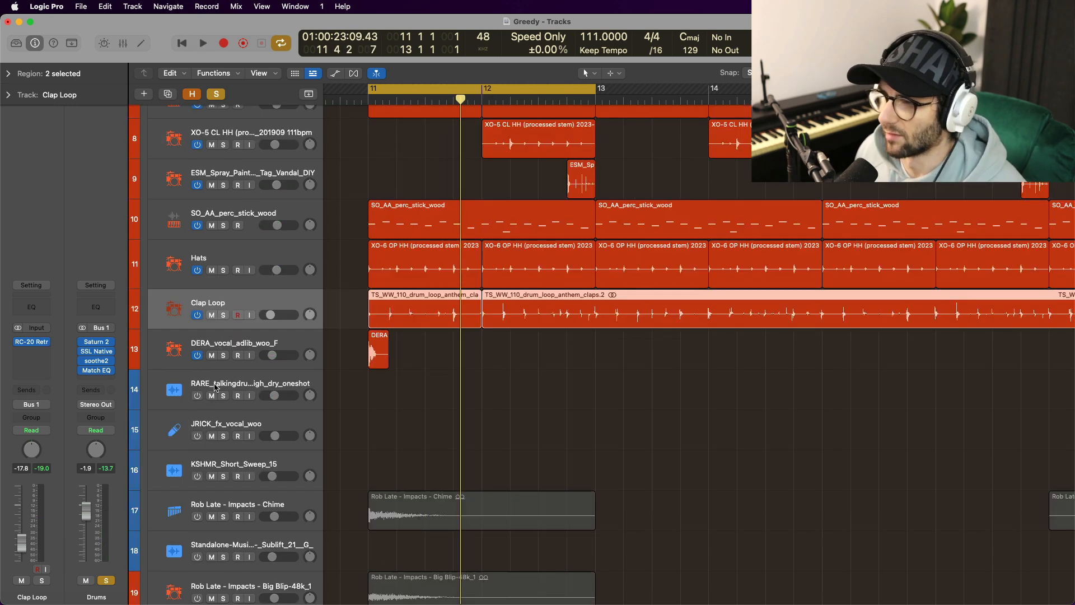
scroll(303, 462, "down", 2)
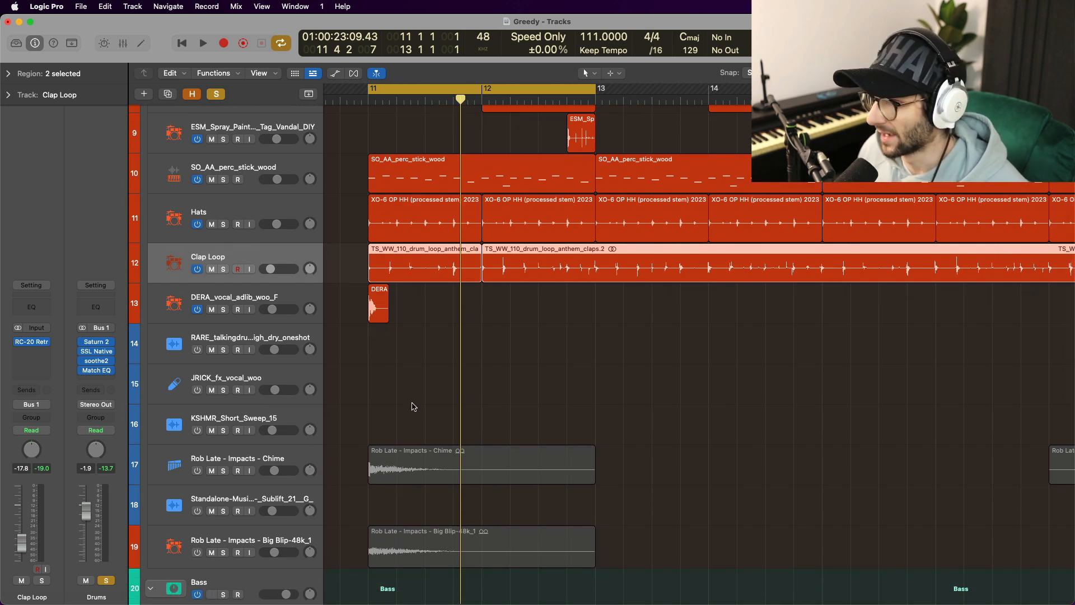
key("Down")
key("space")
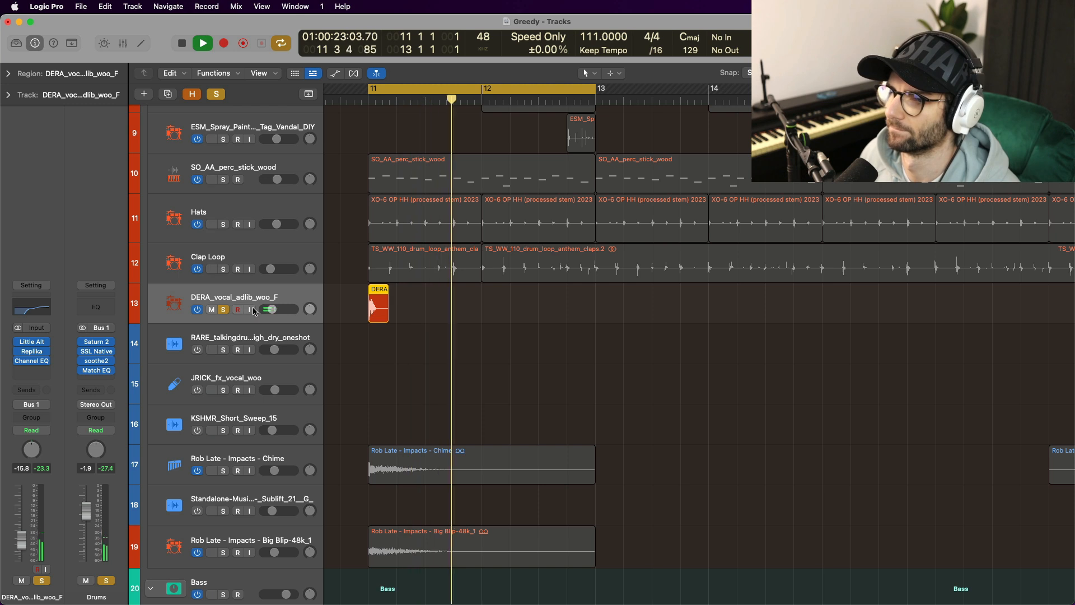
key("space")
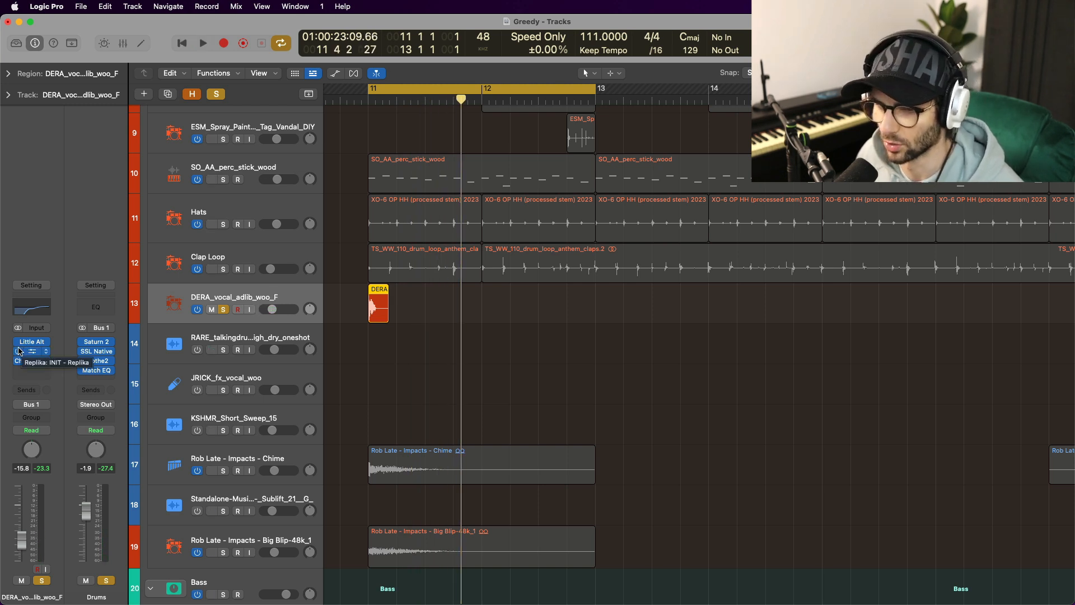
Step: Inspect the Little AlterBoy, Replika and Channel EQ effects on the DERA_vocal_adlib_woo_F track
left_click(21, 343)
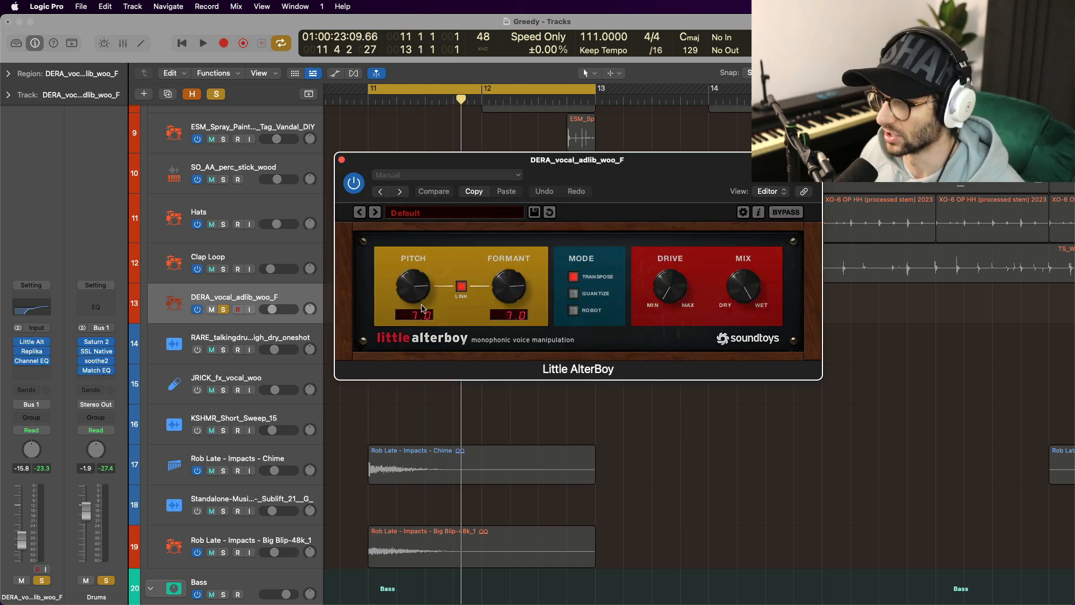
left_click(31, 351)
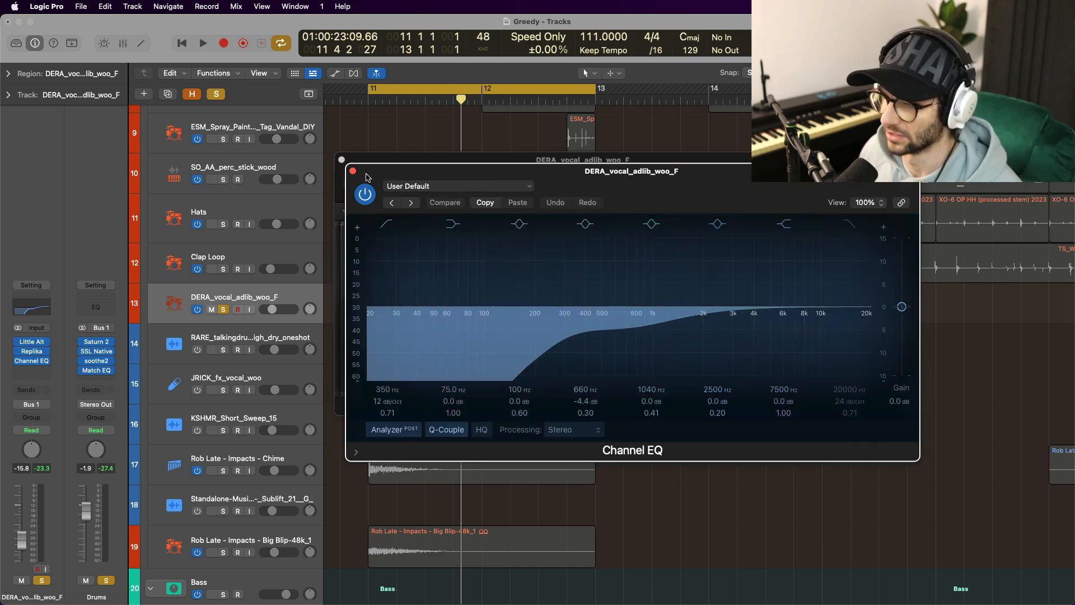
left_click(341, 159)
Step: Compare the DERA_vocal_adlib_woo_F sound with its three effects bypassed and with them switched back on
scroll(344, 168, "down", 2)
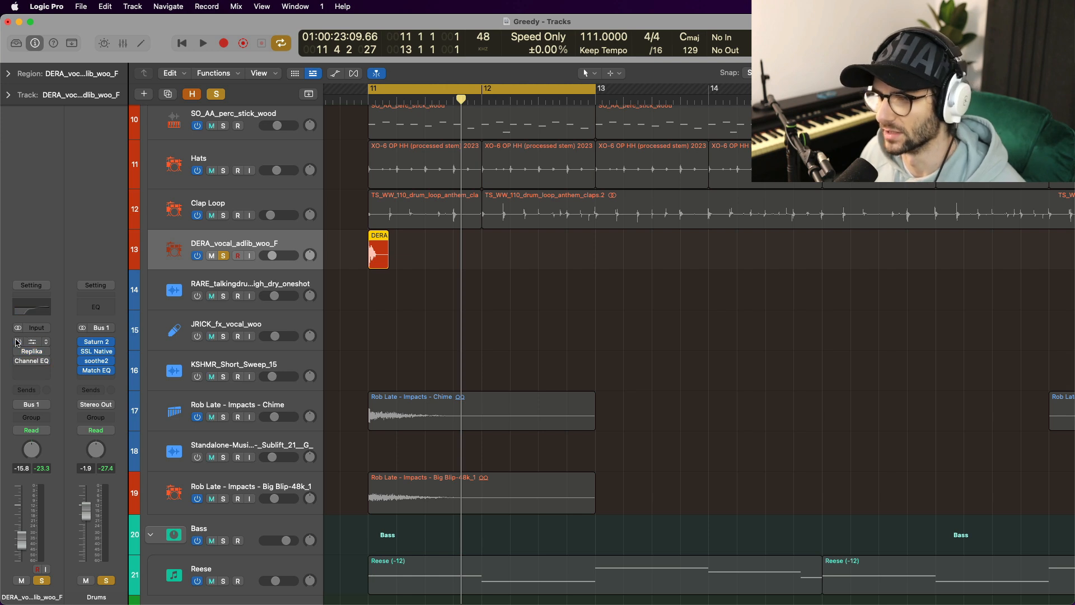
key("space")
left_click(17, 342)
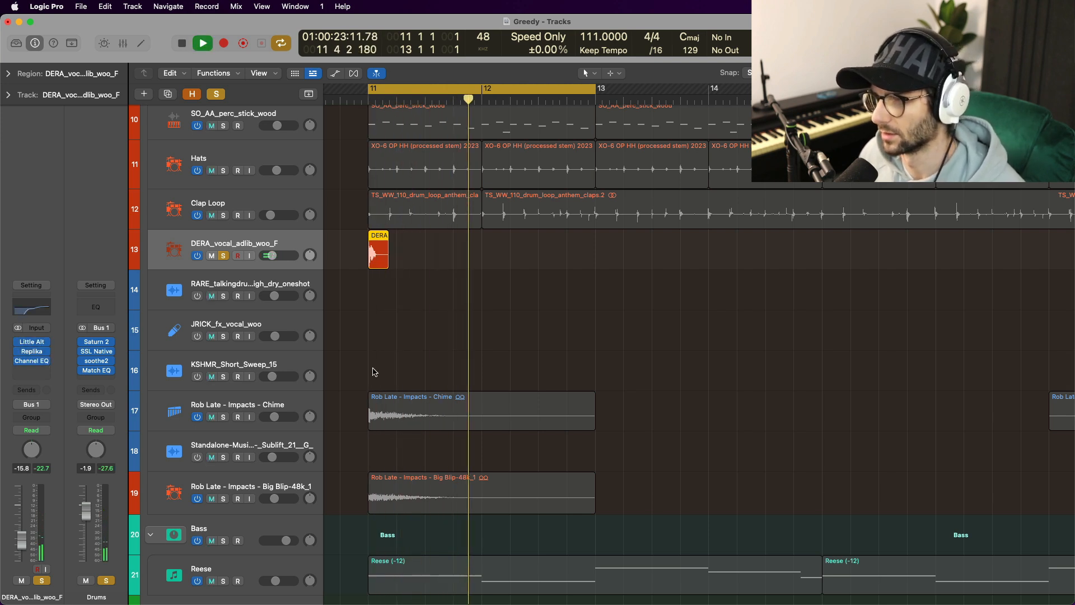
key("space")
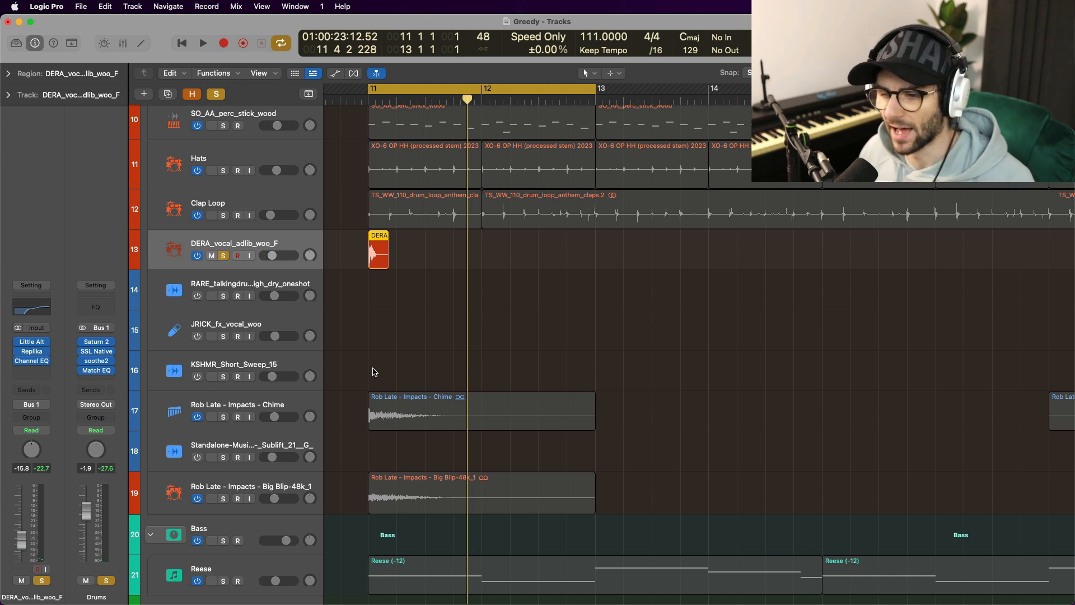
Step: Move the Impacts - Chime, Sublift and Impacts - Big Blip tracks together to directly below the RARE_talkingdrum track
left_click(271, 409)
left_click(272, 491)
left_click(279, 413, "shift")
left_click_drag(278, 413, 276, 297)
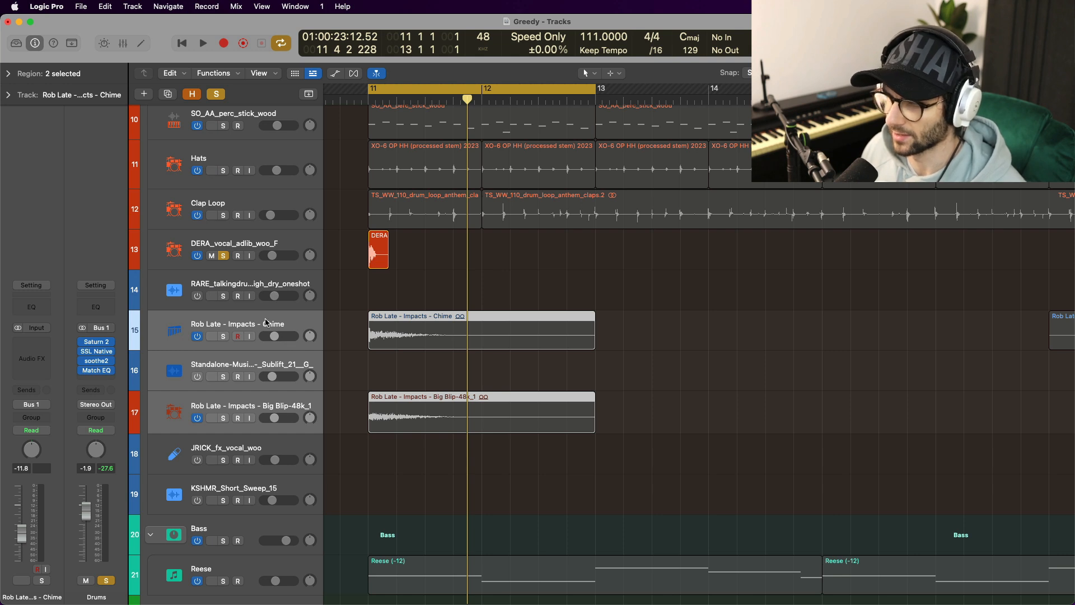
Step: Solo only the Impacts - Chime track and play it from bar 11
left_click(223, 336)
key("space")
key("space")
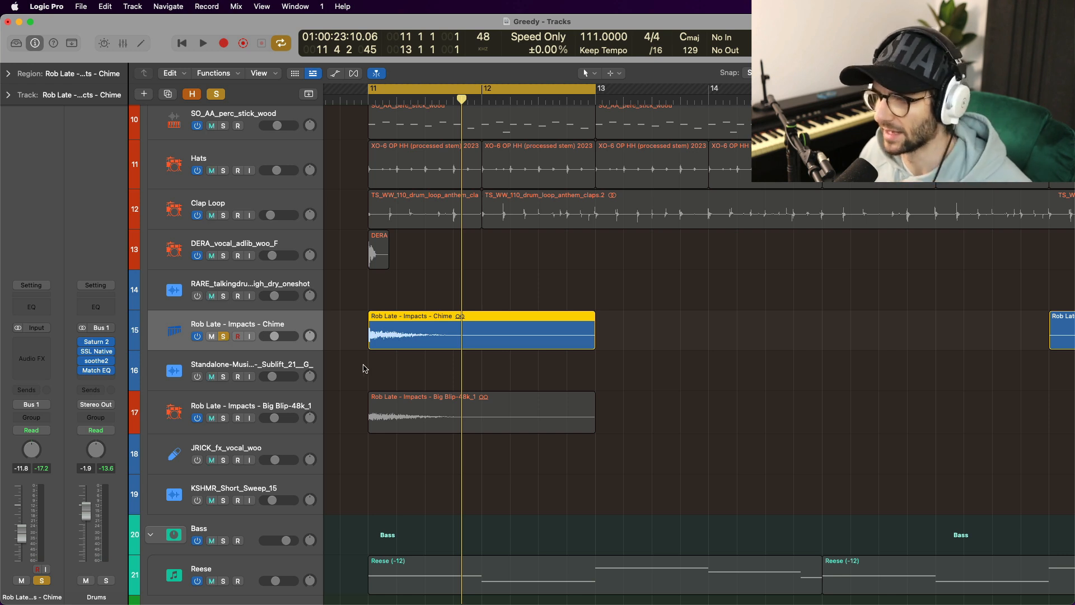
Step: Solo the Impacts - Big Blip track, mute Impacts - Chime, and play from bar 11
left_click(223, 418)
left_click(211, 336)
key("space")
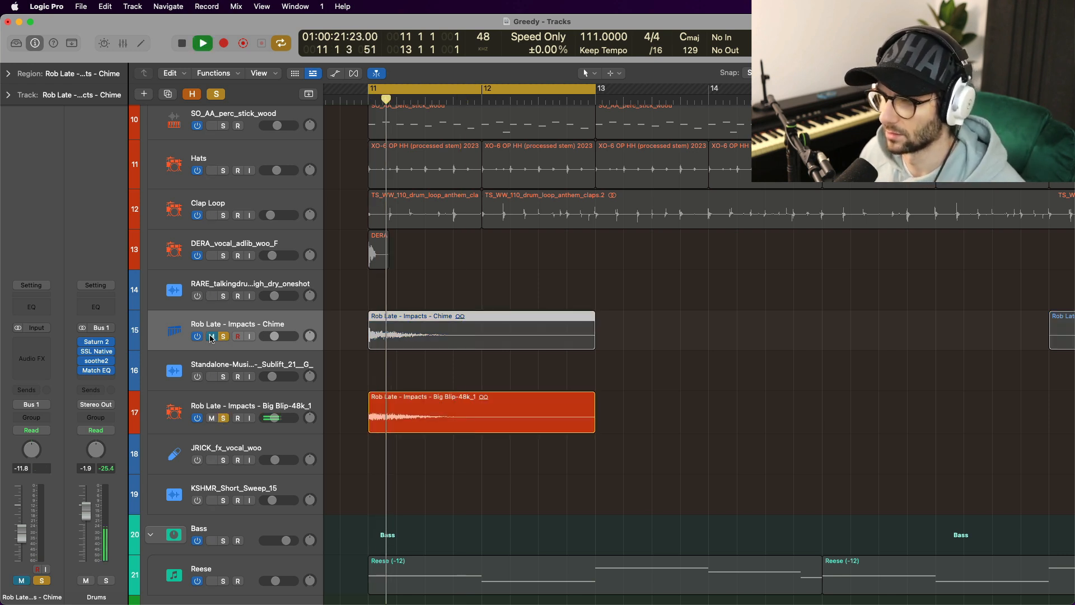
key("space")
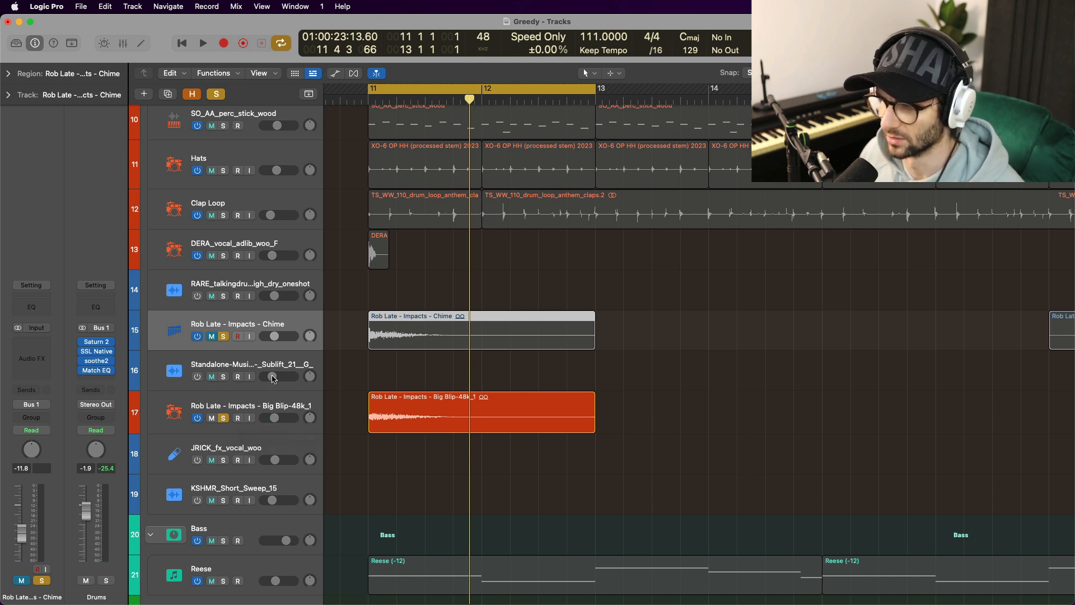
Step: Move the Impacts - Big Blip track directly below Impacts - Chime, unmute Chime and play both impacts together
left_click_drag(280, 402, 269, 364)
left_click(212, 336)
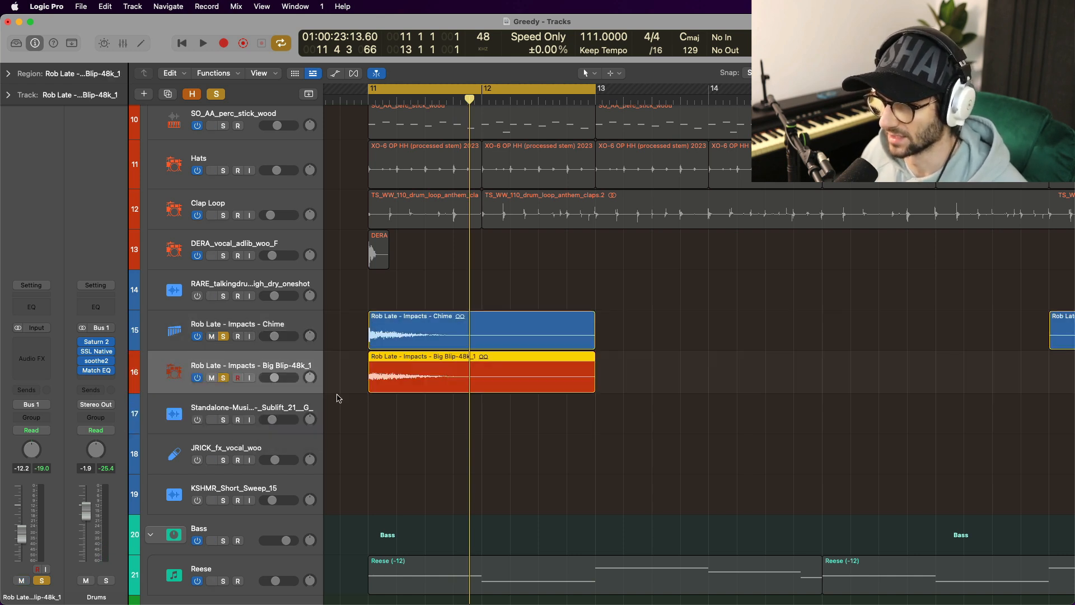
key("space")
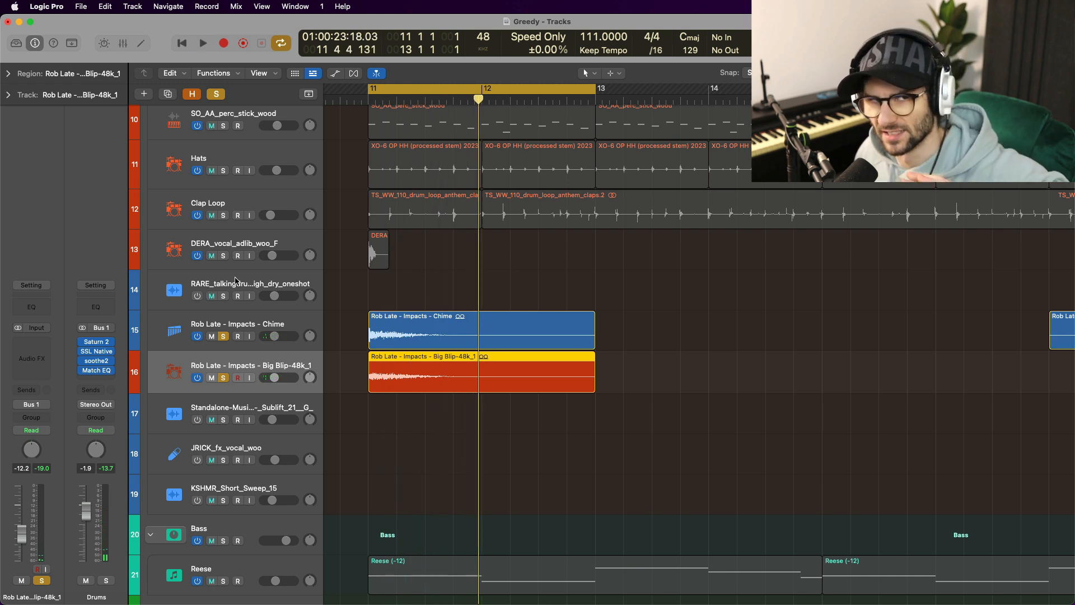
Step: Add DERA_vocal_adlib_woo_F to the soloed Chime and Big Blip tracks and play all three from bar 11
left_click(223, 255)
key("space")
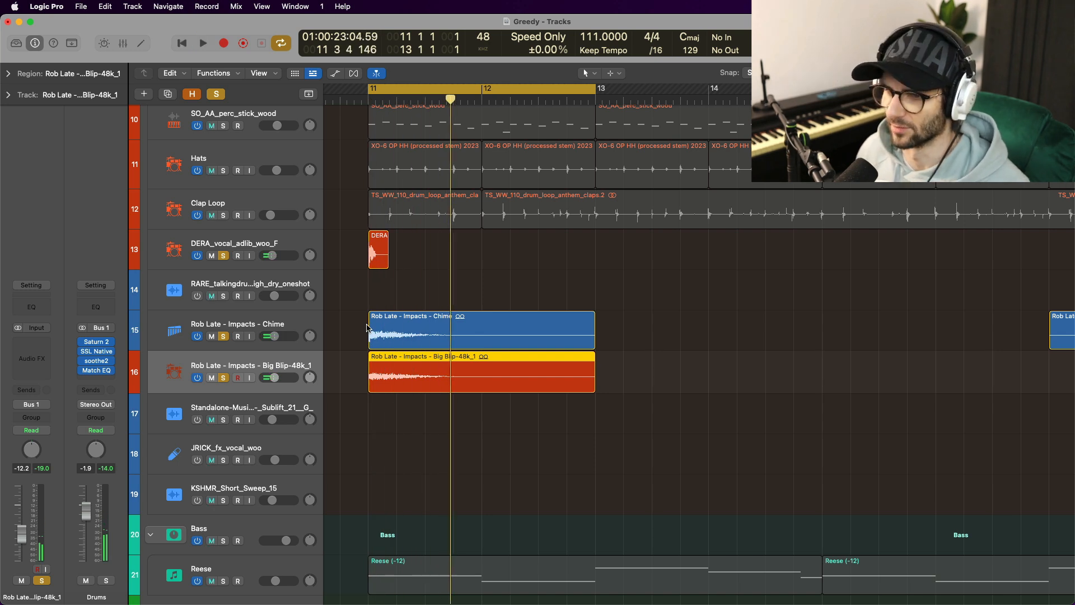
Step: Turn off the cycle range and play the Impacts - Chime.1 swell leading into bar 19
scroll(585, 384, "left", 3)
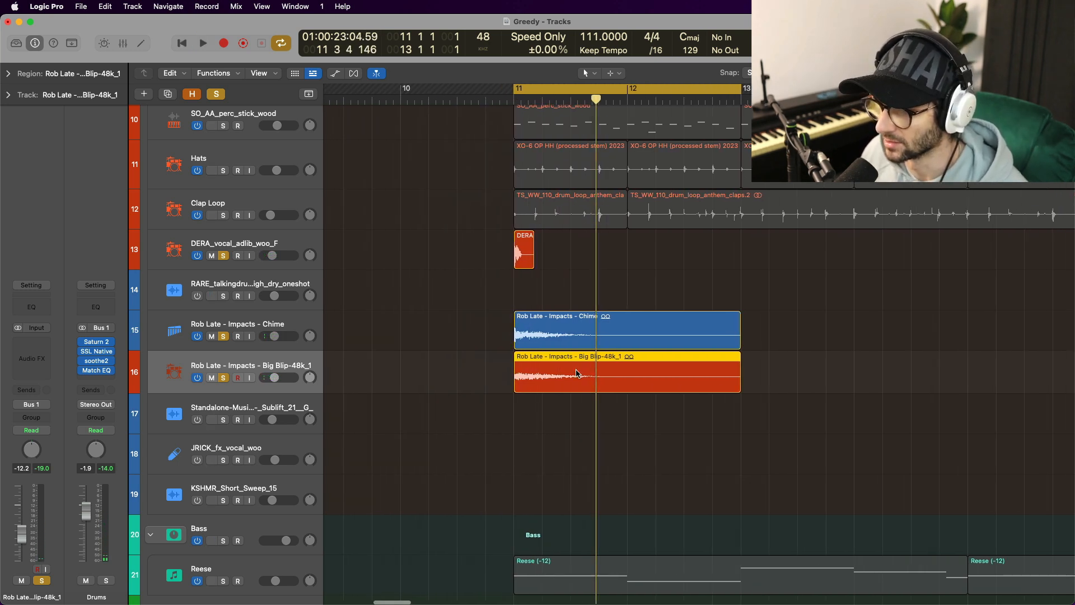
scroll(627, 143, "right", 10)
key("c")
left_click(618, 100)
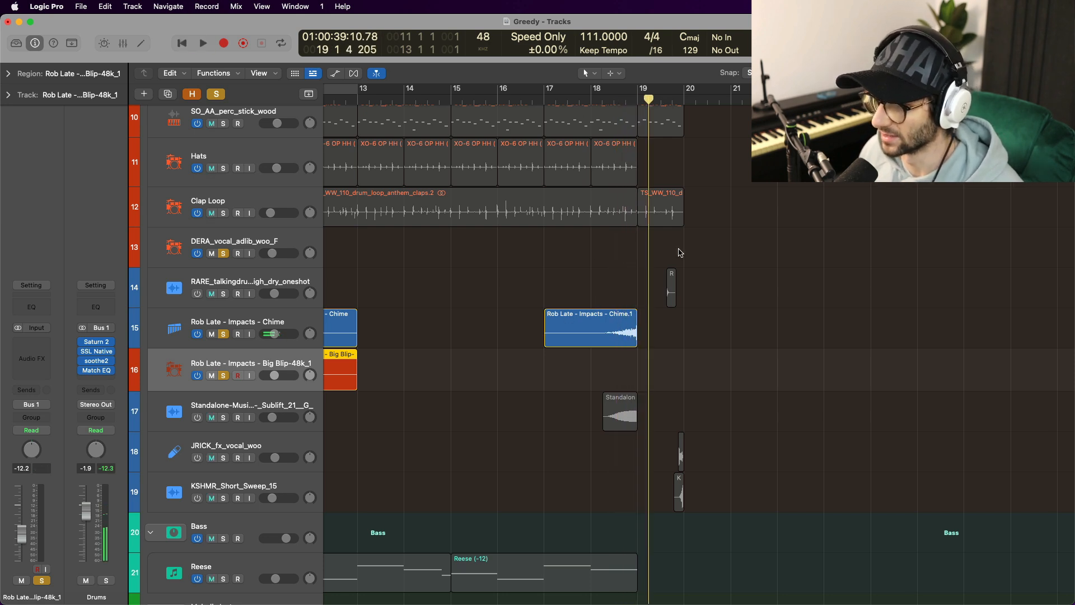
Step: Add the Standalone-Music Sublift track to the solo and play it with the chime swell from bar 18
left_click(211, 417)
left_click(223, 417)
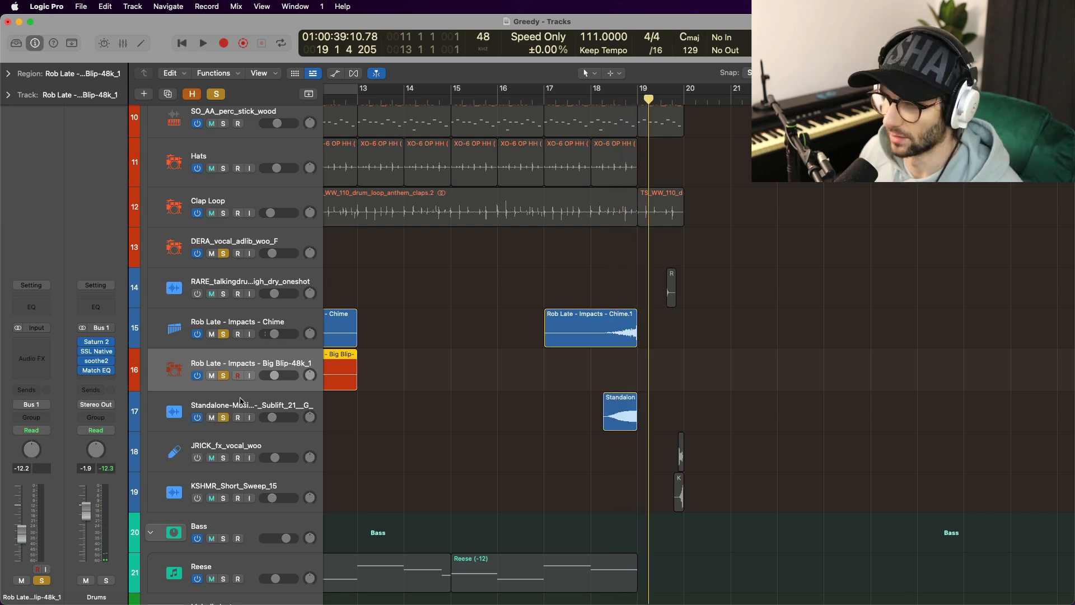
left_click(595, 102)
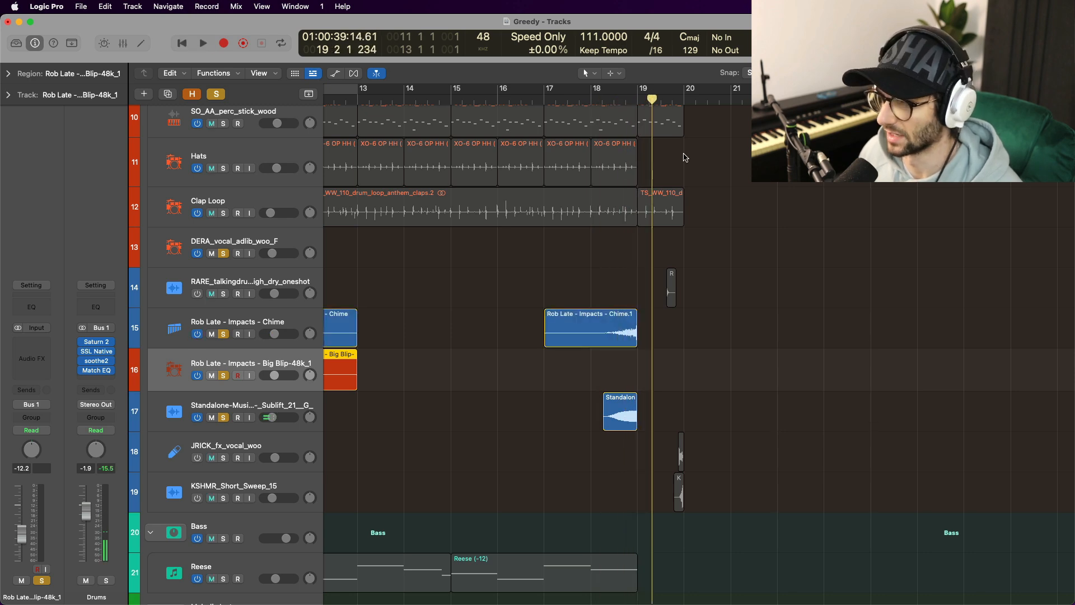
left_click(608, 100)
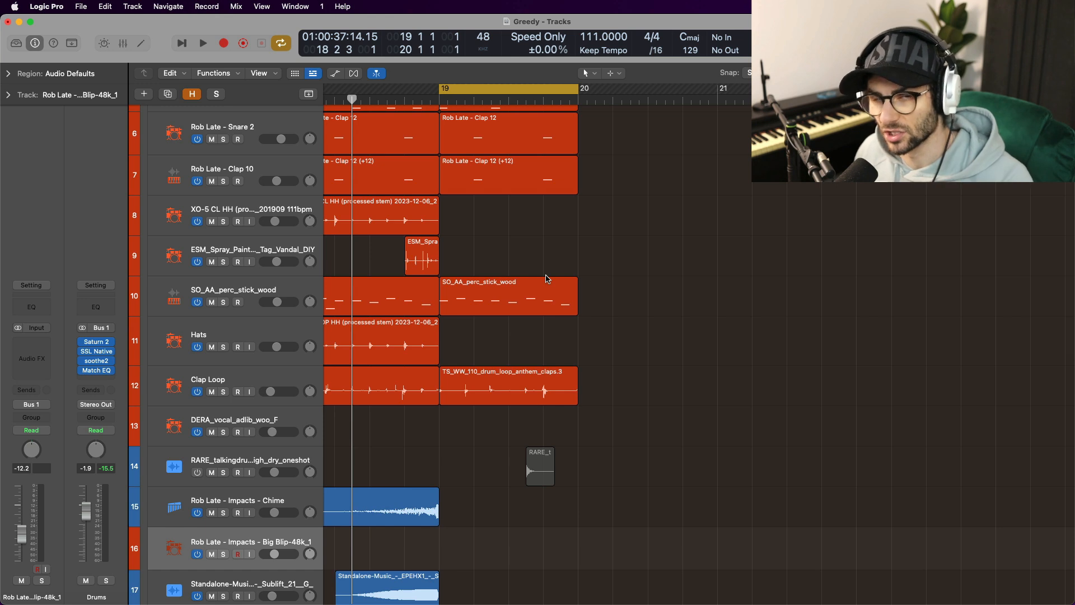
Step: Switch on the RARE_talkingdrum and KSHMR_Short_Sweep_15 tracks and play bar 19 with all tracks audible, turning cycle mode off
scroll(546, 280, "down", 5)
left_click(198, 514)
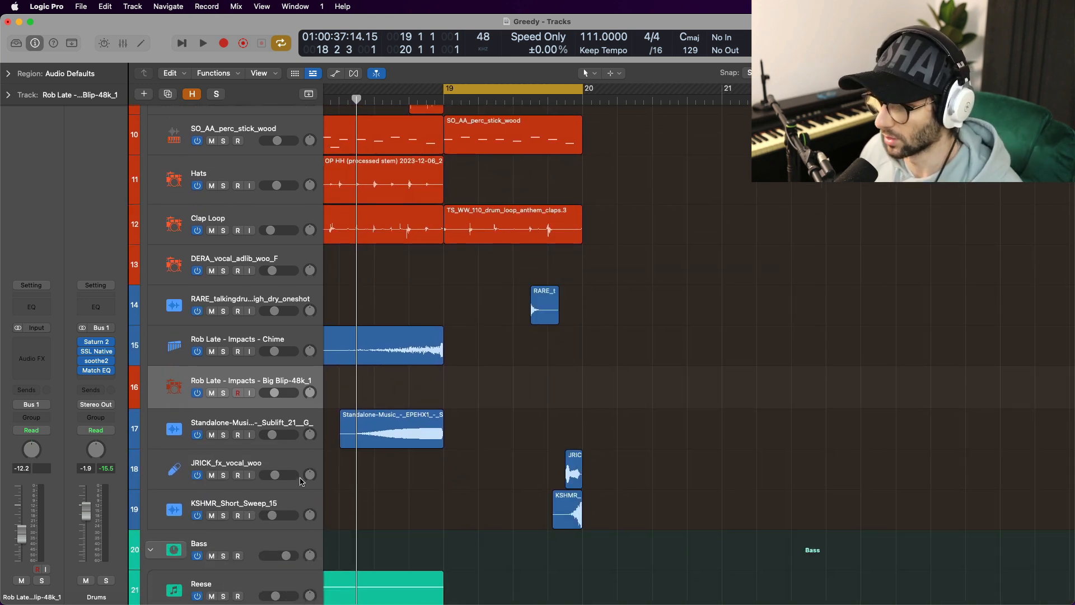
key("space")
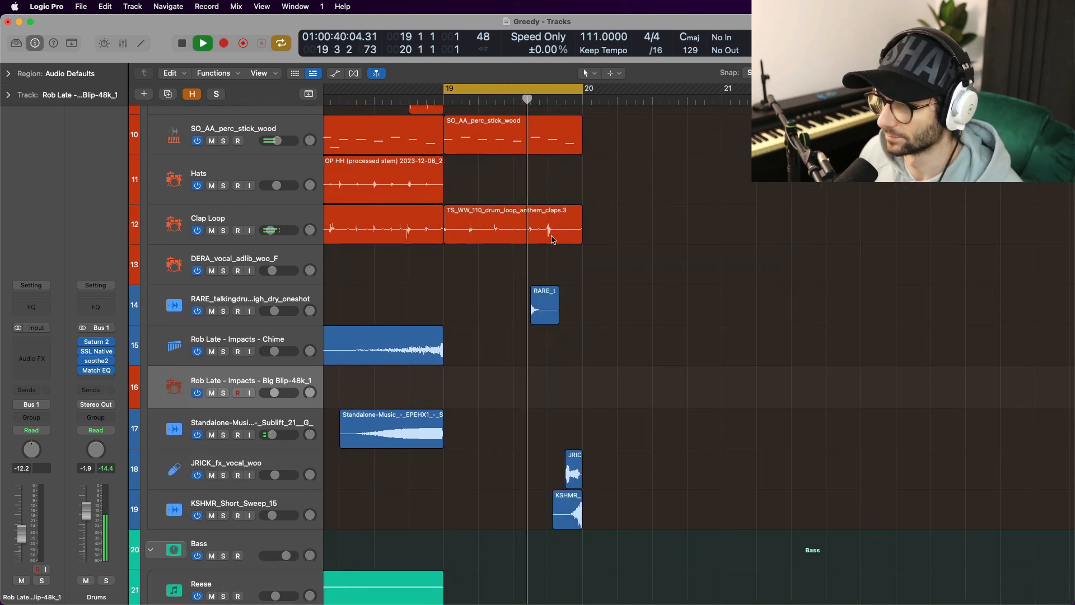
key("space")
key("c")
scroll(538, 349, "up", 5)
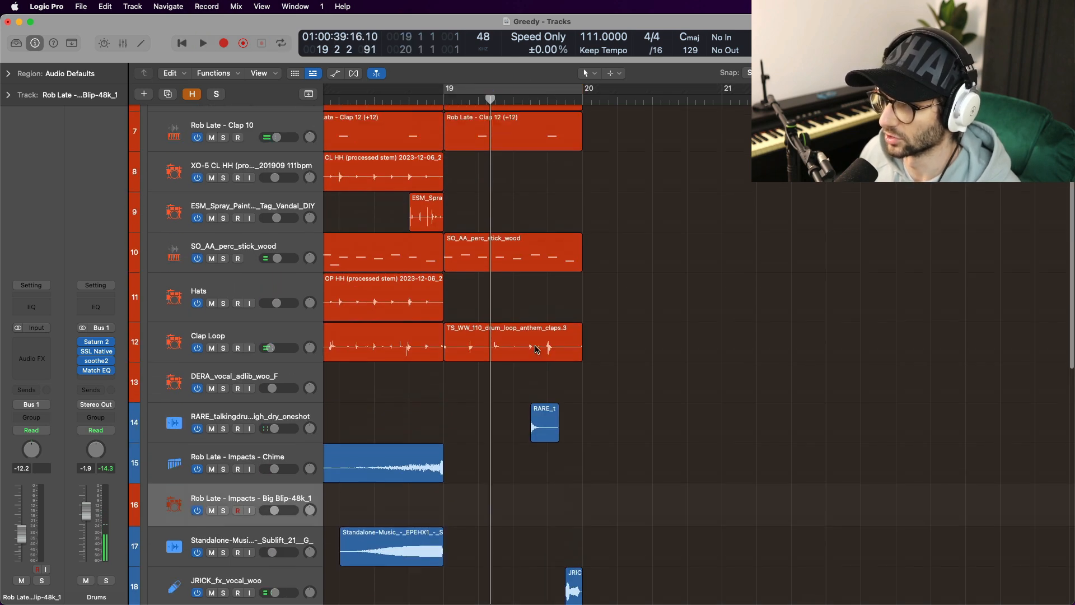
Step: Solo the RARE_talkingdrum track, play its one-shot in bar 19, and examine its insert effects, including Transient Master
scroll(528, 197, "down", 6)
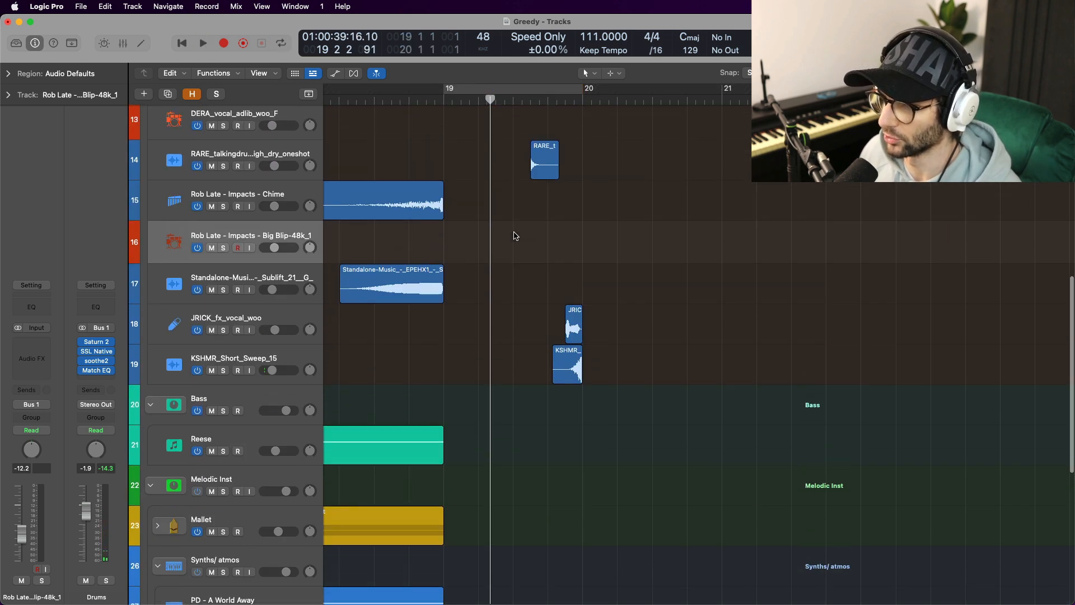
left_click(224, 166)
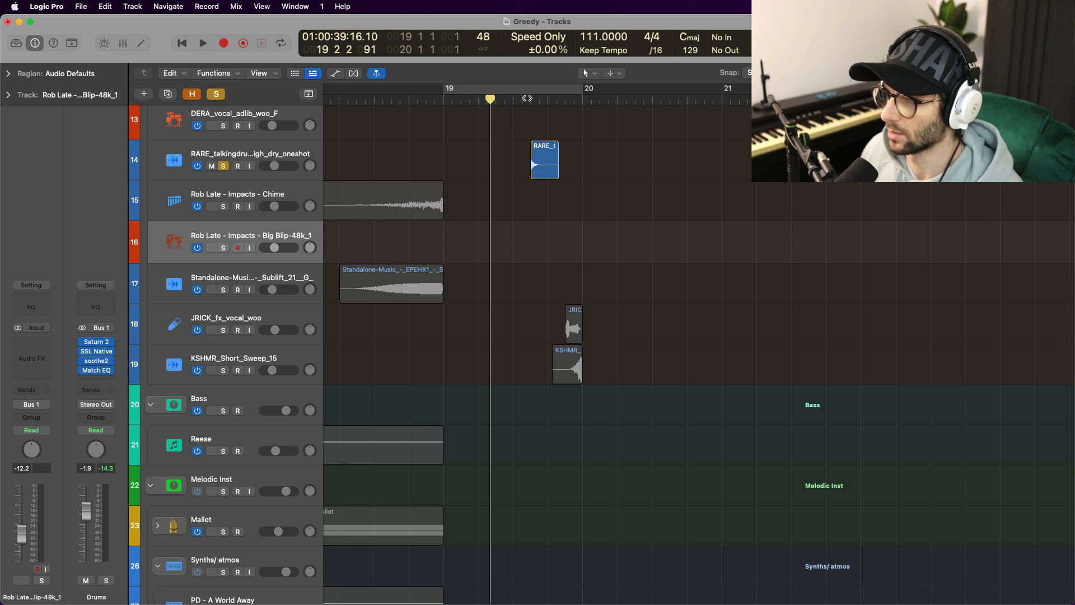
left_click(545, 163)
key("v")
left_click(342, 161)
left_click(31, 351)
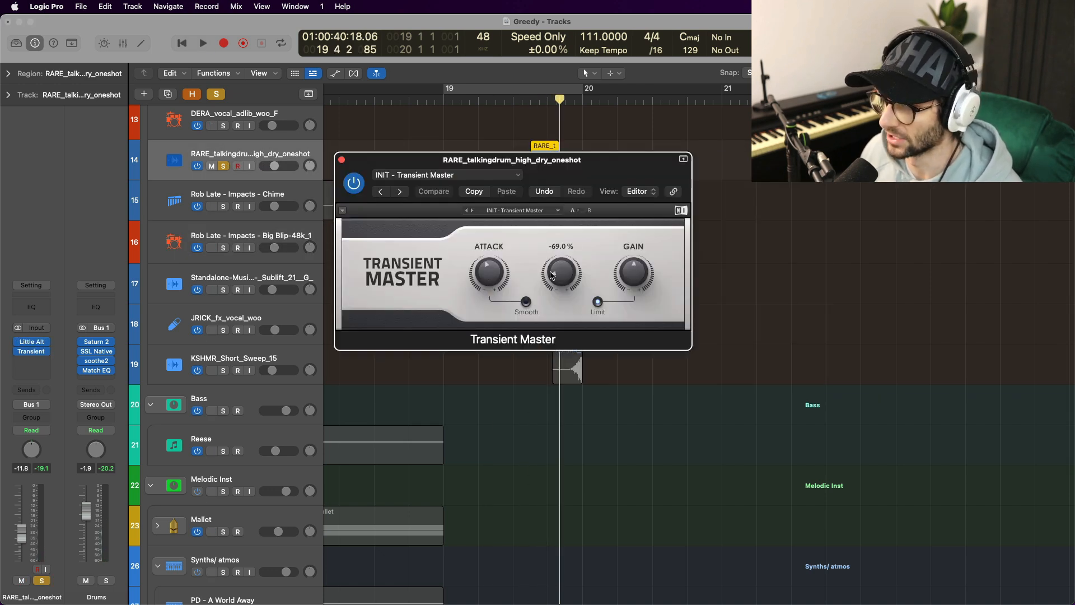
left_click(342, 160)
Step: Add JRICK_fx_vocal_woo and KSHMR_Short_Sweep_15 to the soloed talking drum and play the fill into bar 20
key("super+Right")
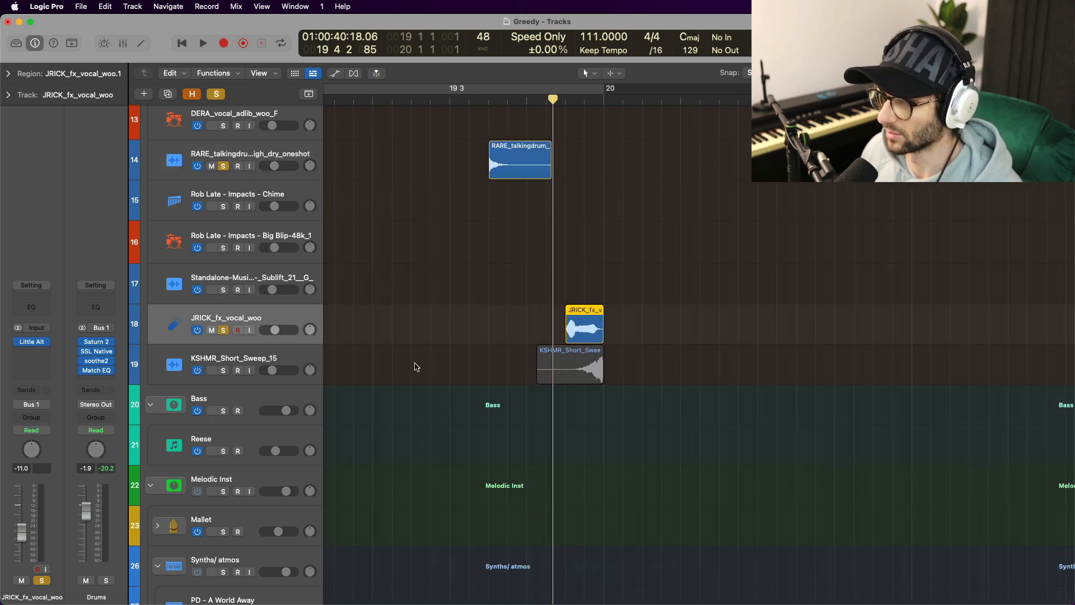
left_click(224, 371)
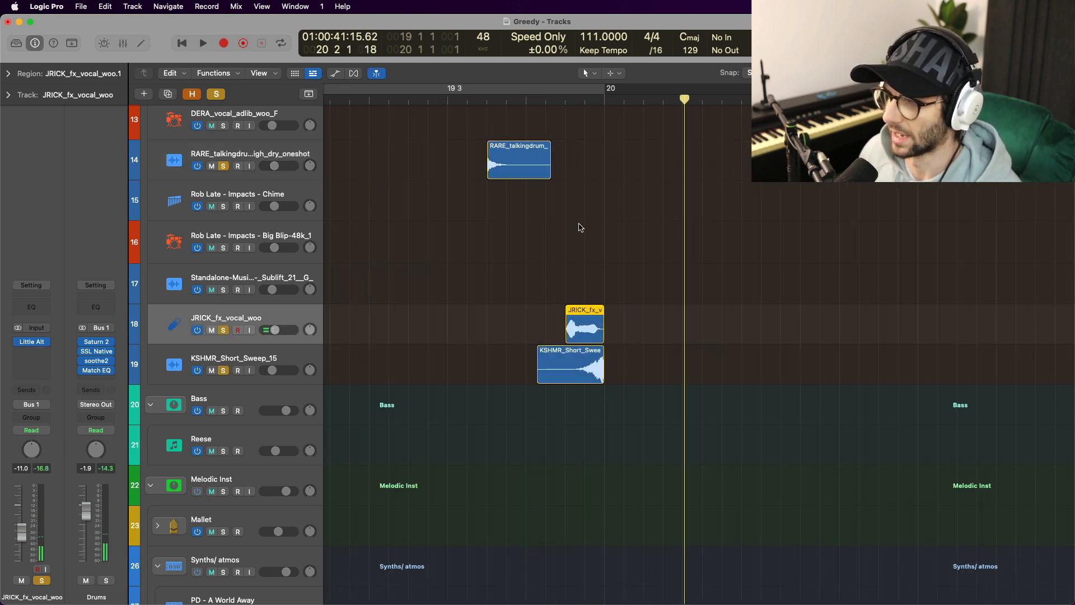
left_click(545, 99)
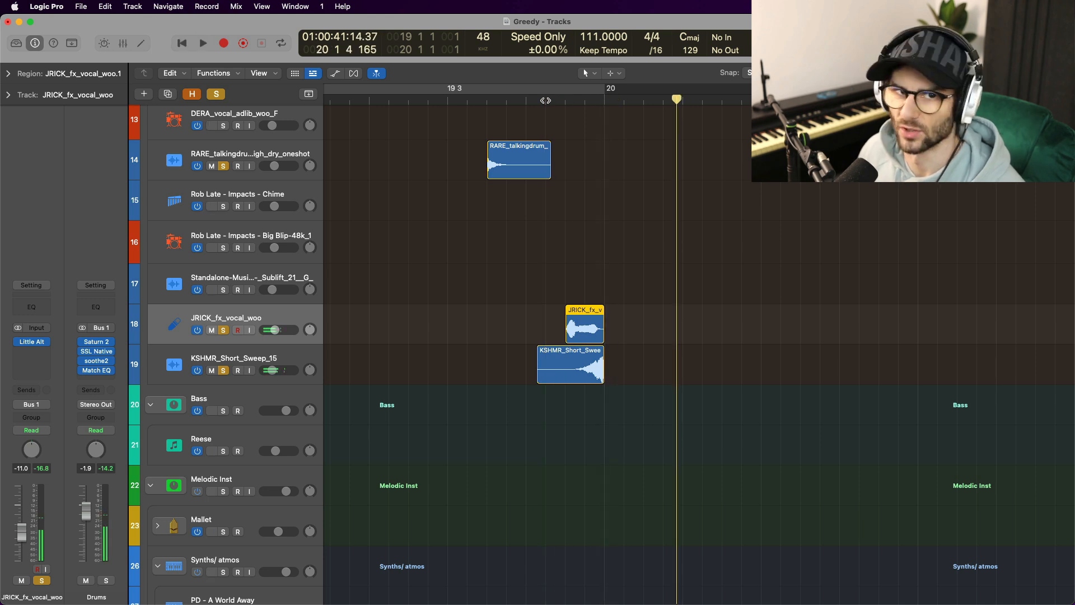
Step: Collapse the Drums stack and set the cycle range from bar 11 to bar 19
scroll(545, 99, "left", 5)
scroll(312, 107, "up", 5)
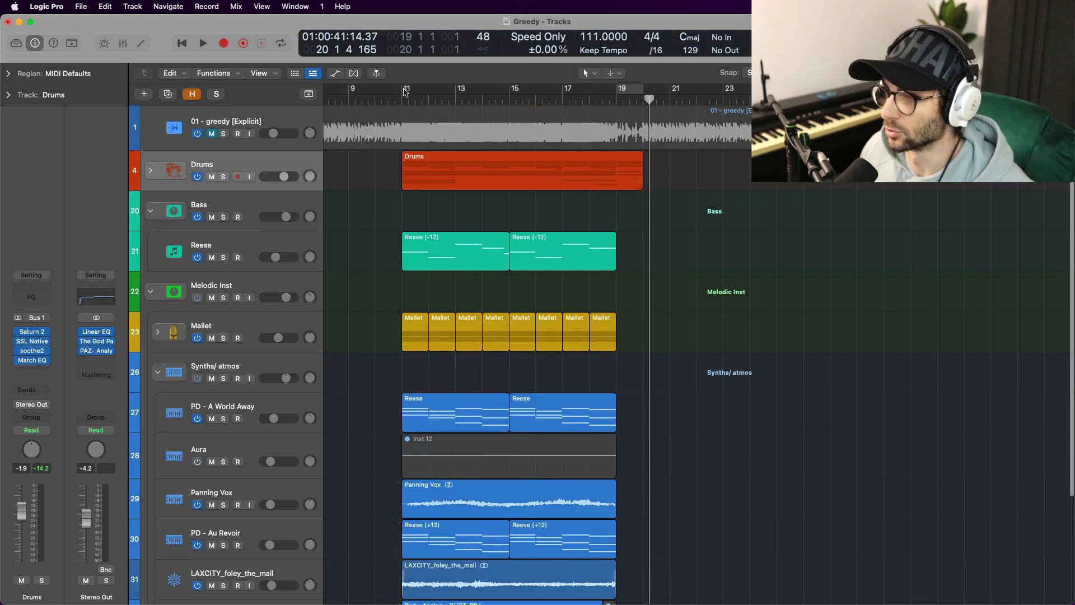
left_click_drag(405, 92, 617, 93)
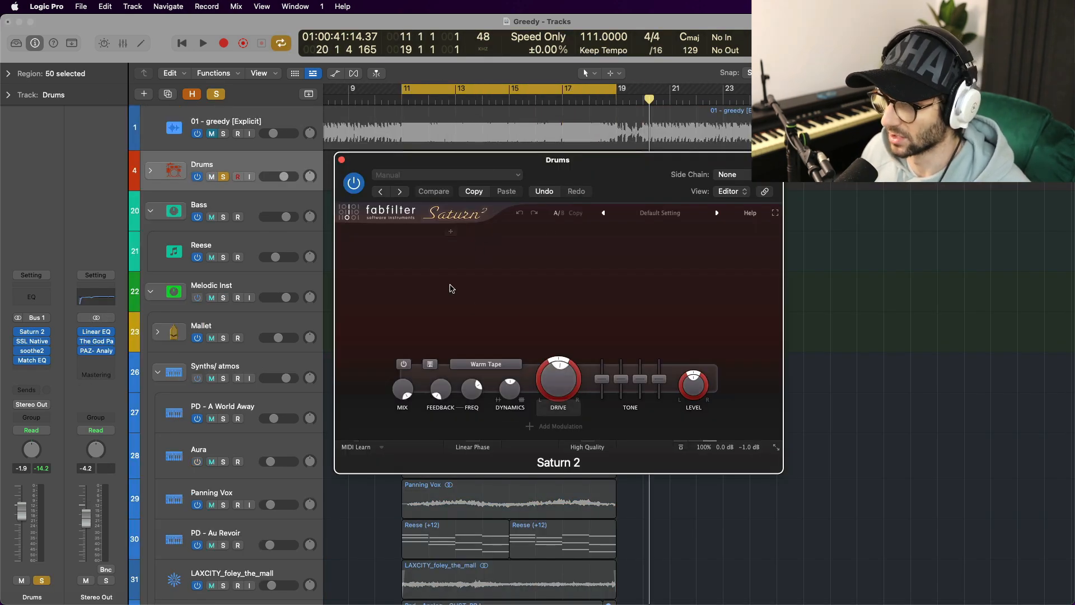
Step: Review the Drums bus inserts in turn: Saturn 2, the SSL Native plug-in, soothe2 and Match EQ
left_click(342, 159)
left_click(32, 341)
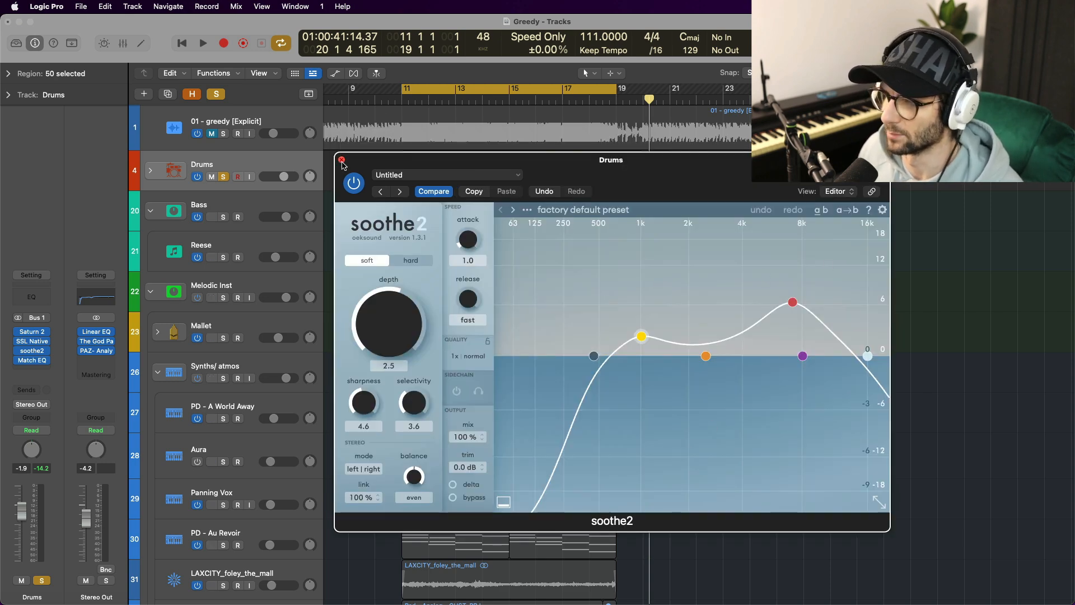
left_click(341, 160)
left_click(32, 360)
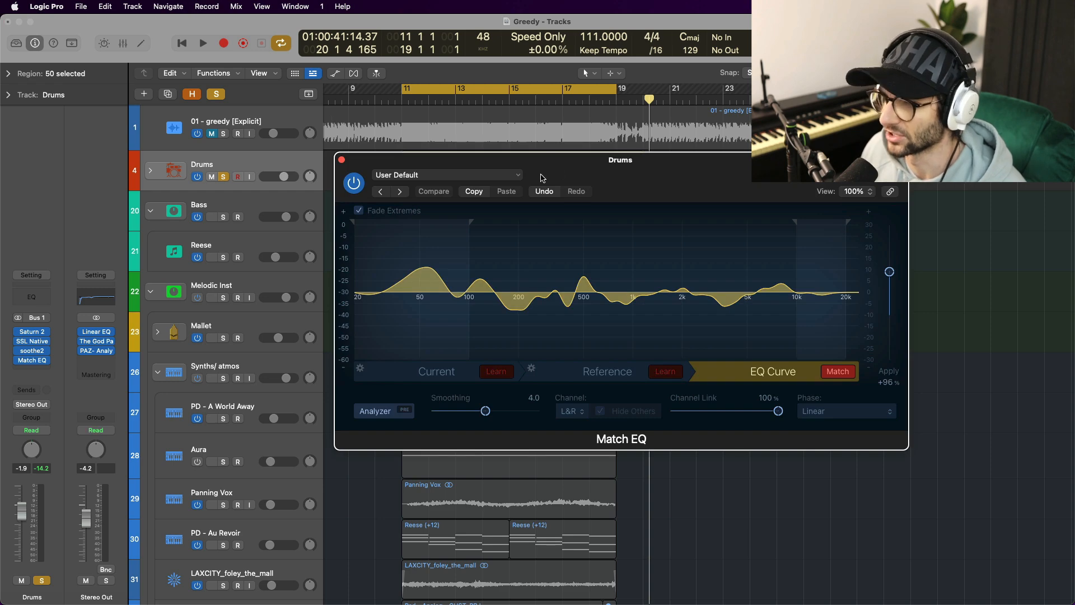
left_click_drag(602, 165, 486, 165)
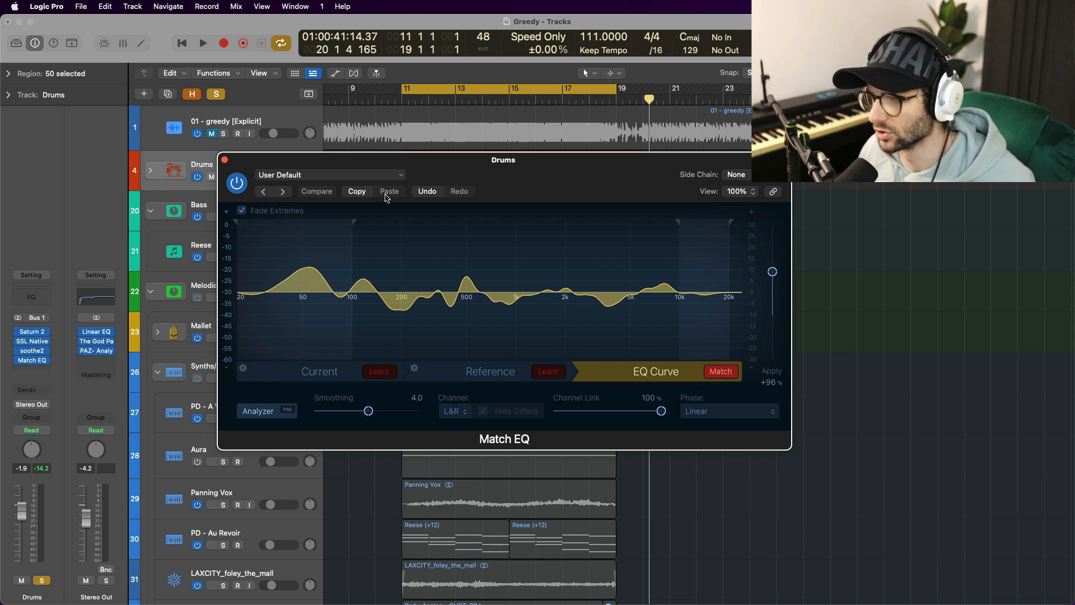
key("super+w")
Step: Clear the Drums solo and solo the Reese track inside the Bass stack
left_click(229, 202)
key("ctrl+alt+super+s")
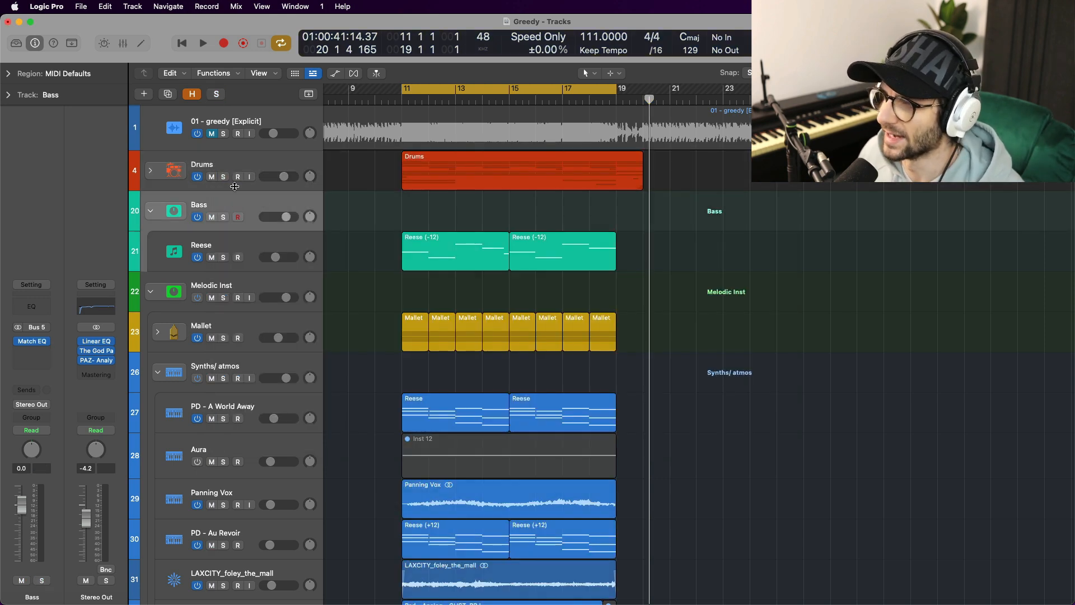
left_click(237, 244)
left_click(223, 258)
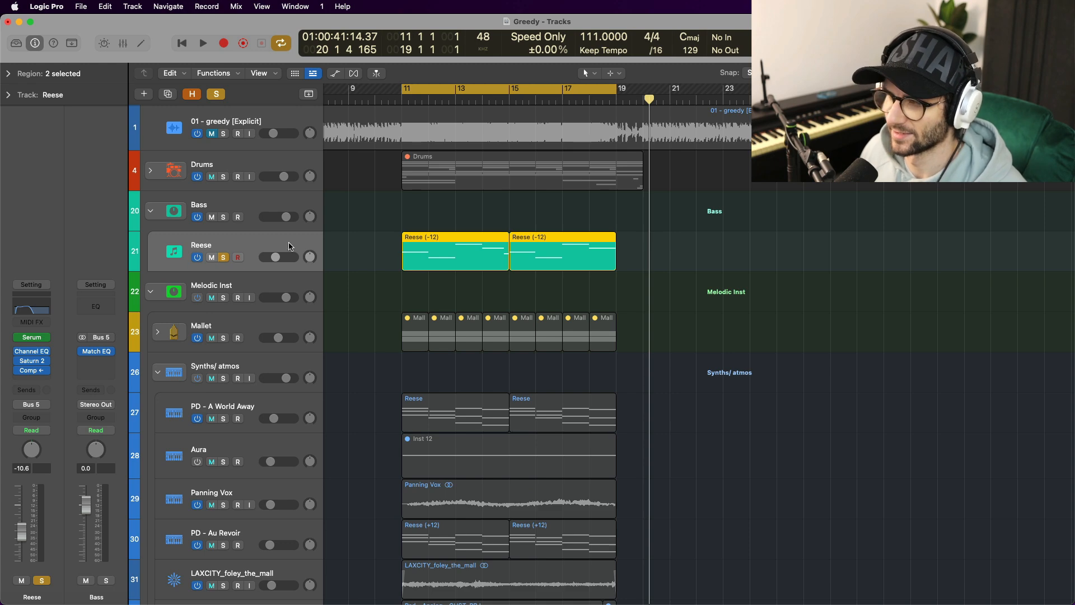
Step: Examine the Reese track's Serum instrument and locate BA Reese 1 in the Big Z's Slap House Essentials preset folder
left_click(32, 337)
left_click_drag(630, 174, 584, 101)
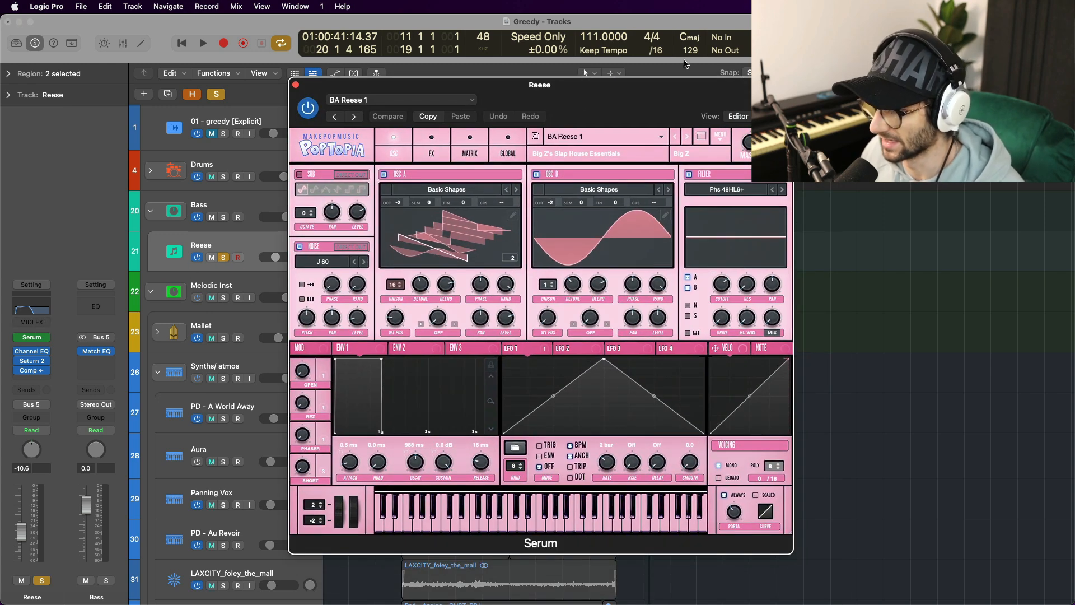
left_click(659, 140)
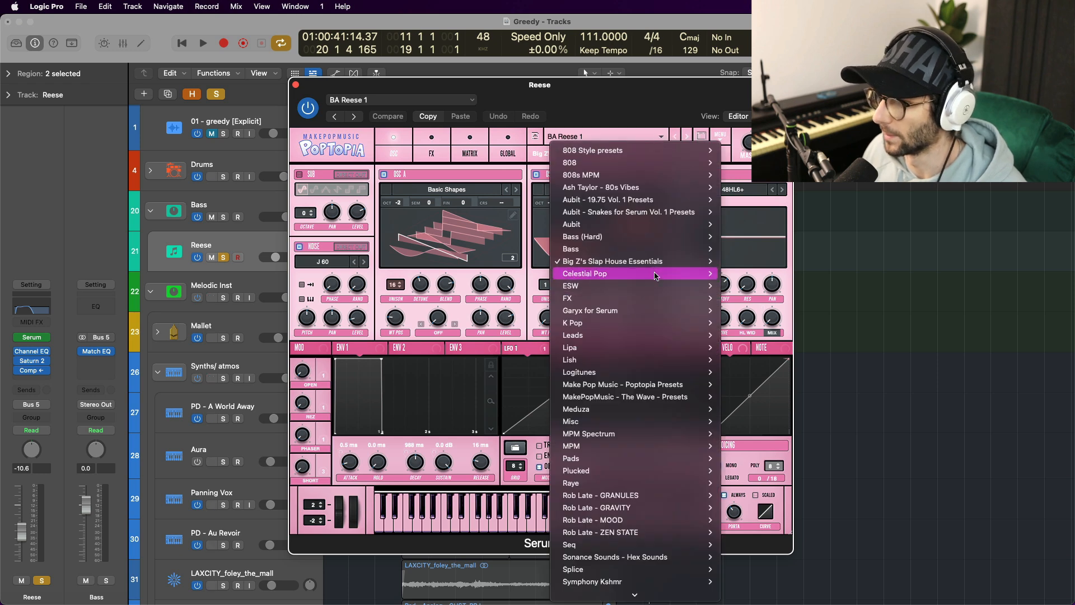
mouse_move(657, 265)
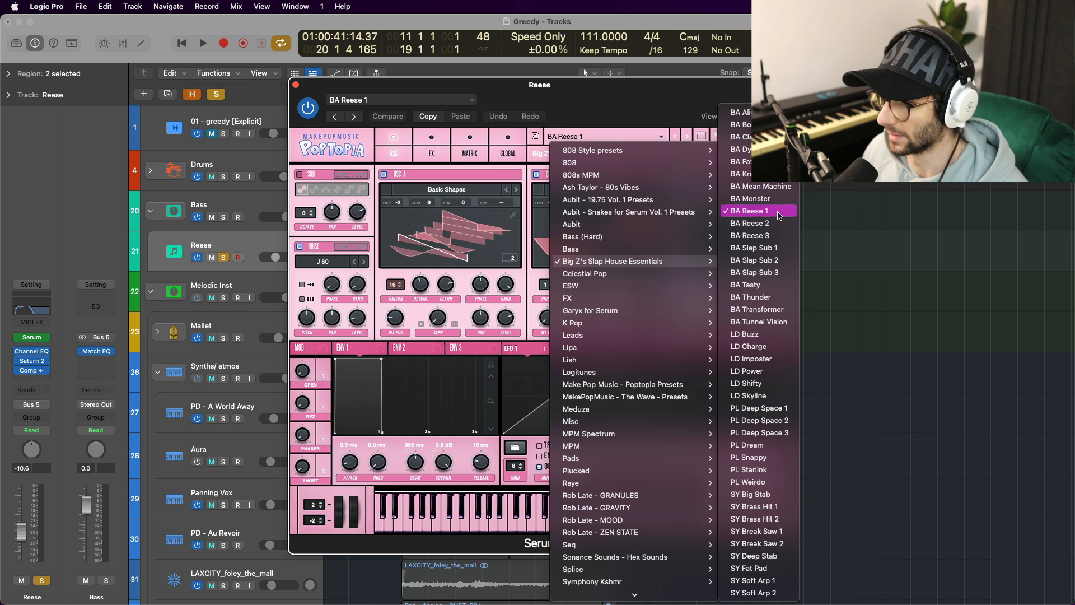
left_click(751, 211)
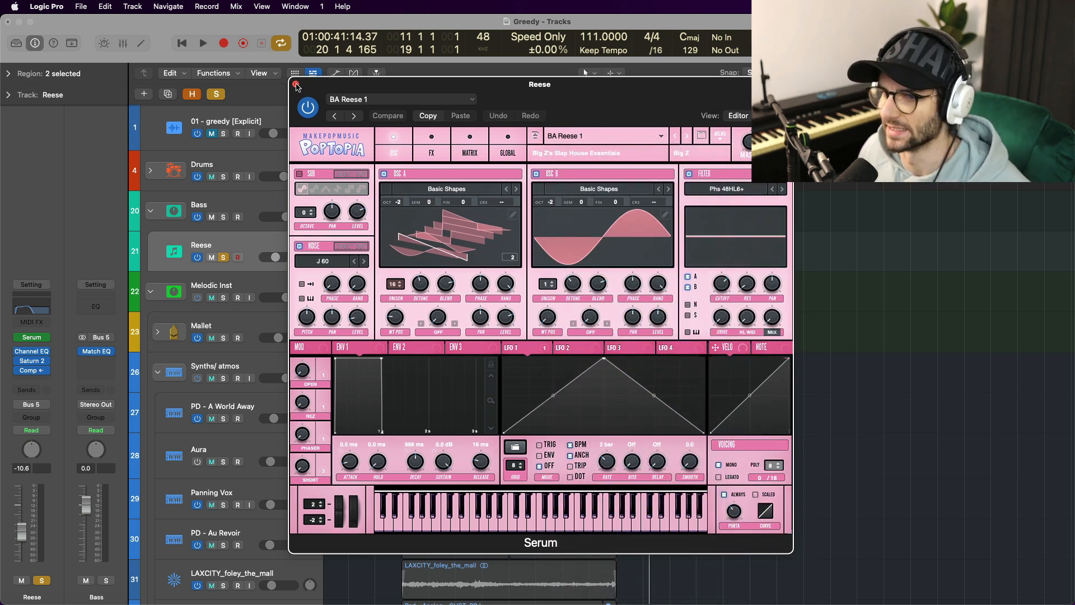
left_click(296, 86)
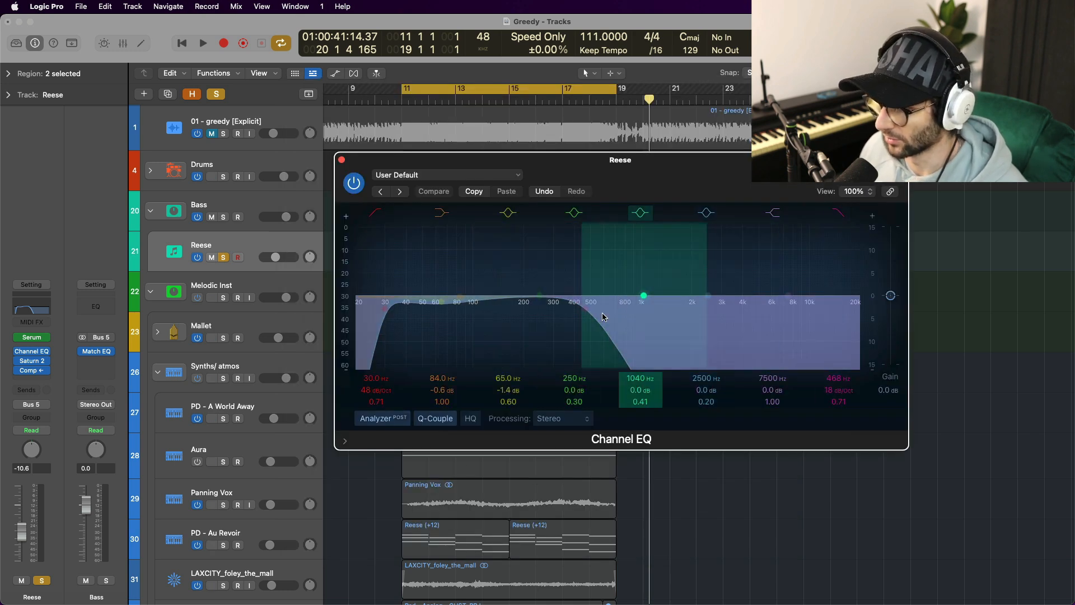
Step: Review the Reese track's insert effects: Channel EQ, the multiband Saturn 2 and the Compressor
left_click(341, 159)
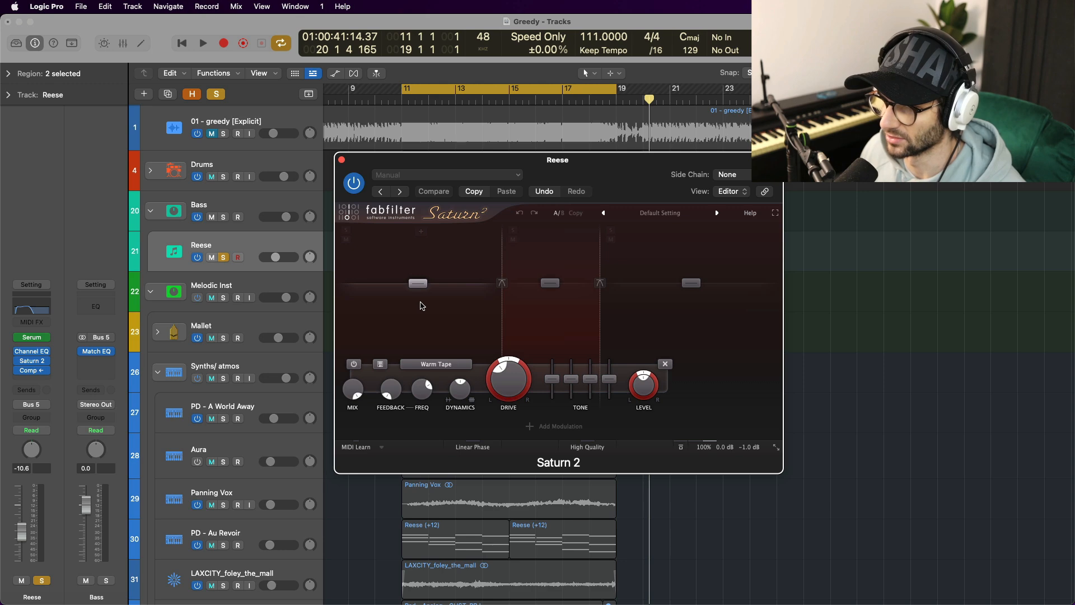
mouse_move(543, 351)
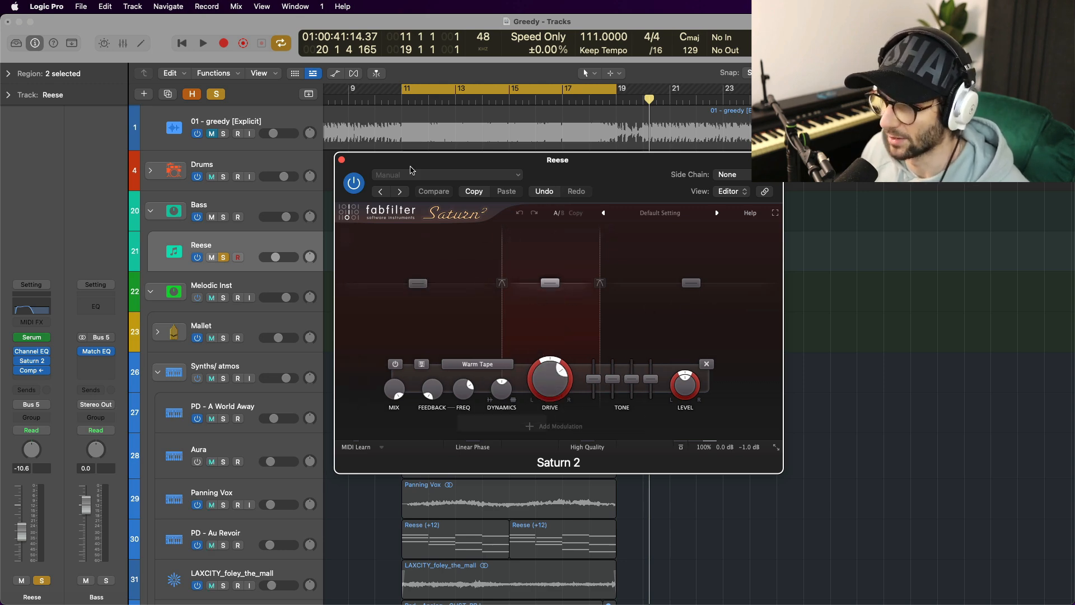
left_click(341, 159)
left_click(32, 372)
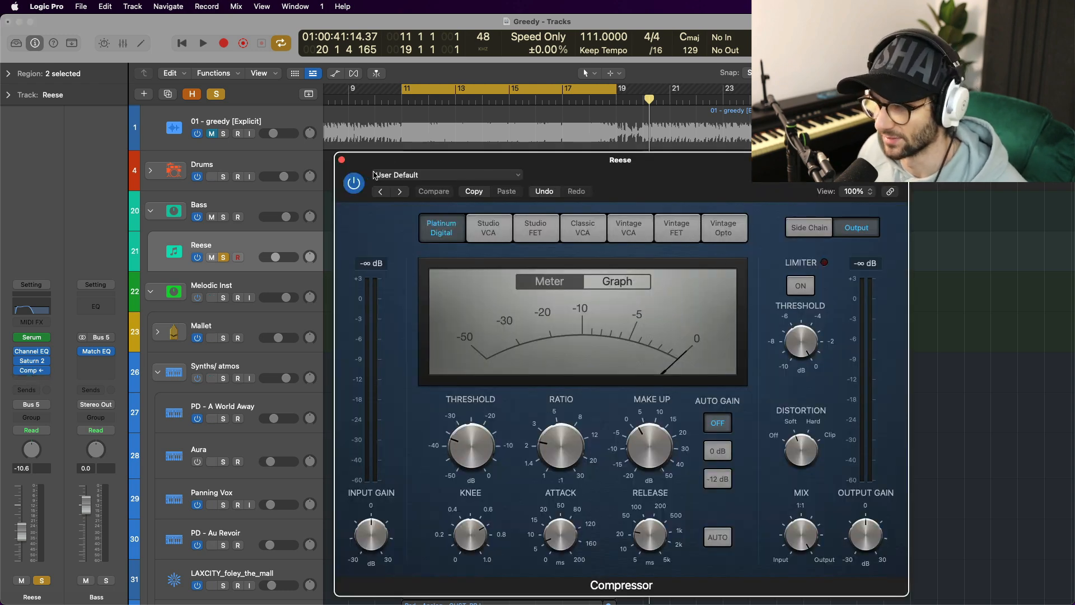
left_click(342, 160)
Step: Play the soloed Reese bass through the bar 11 to 19 cycle, and collapse the Bass stack
key("space")
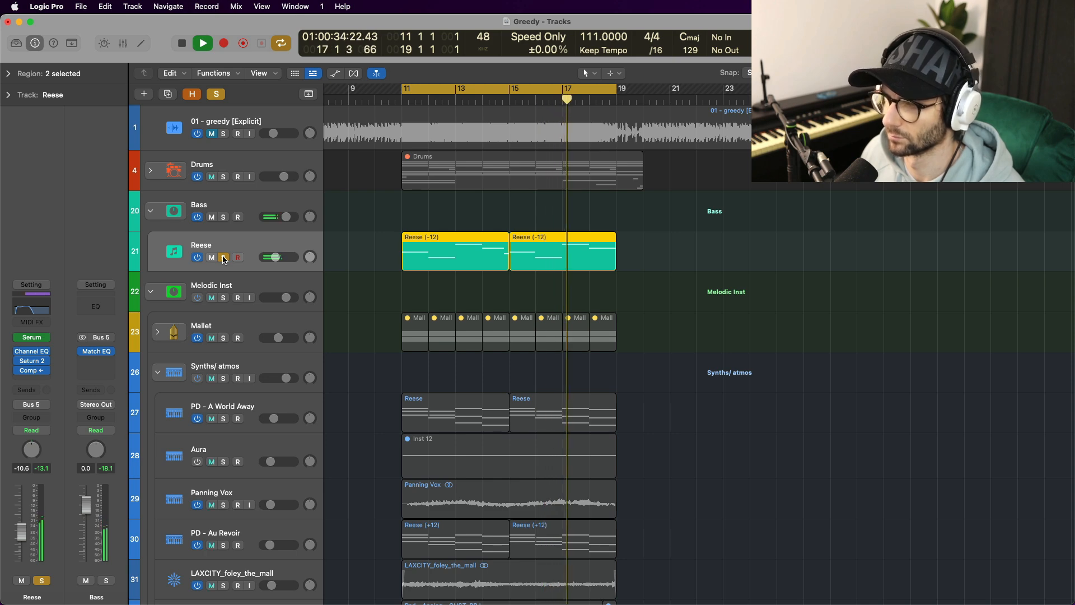
key("space")
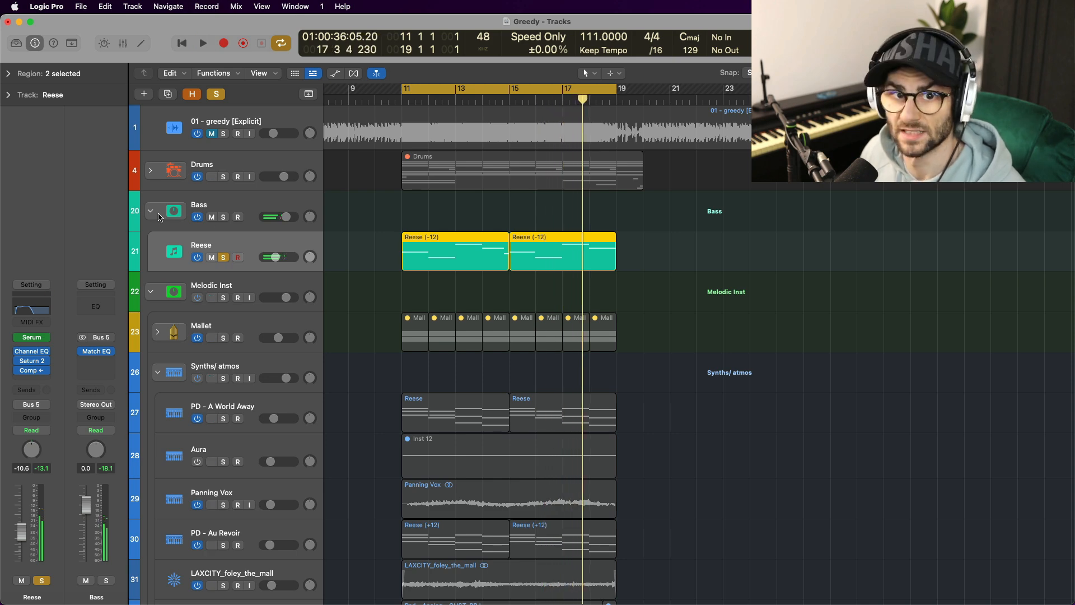
left_click(150, 211)
Step: Solo and expand the Mallet stack, narrowing the solo to its first Mallet track without the -12 layer
left_click(223, 298)
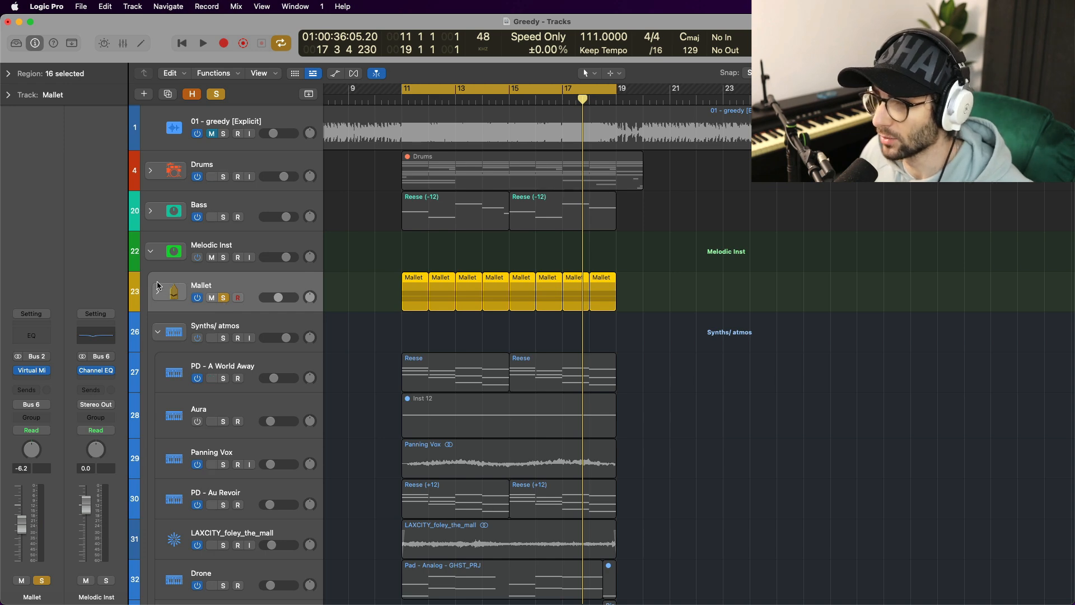
left_click(158, 288)
key("z")
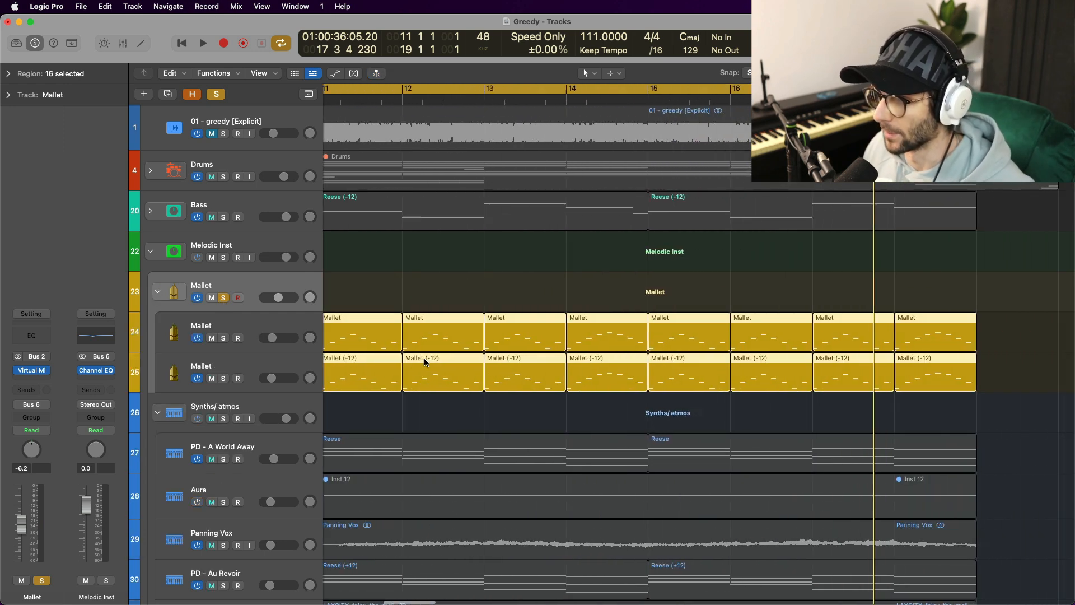
left_click(238, 337)
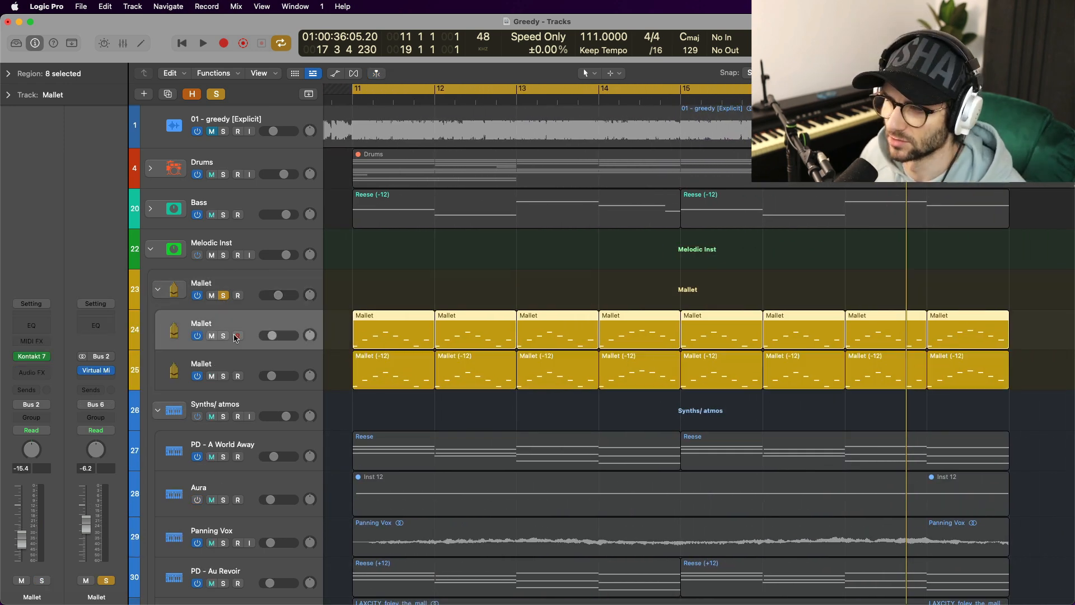
left_click(223, 336)
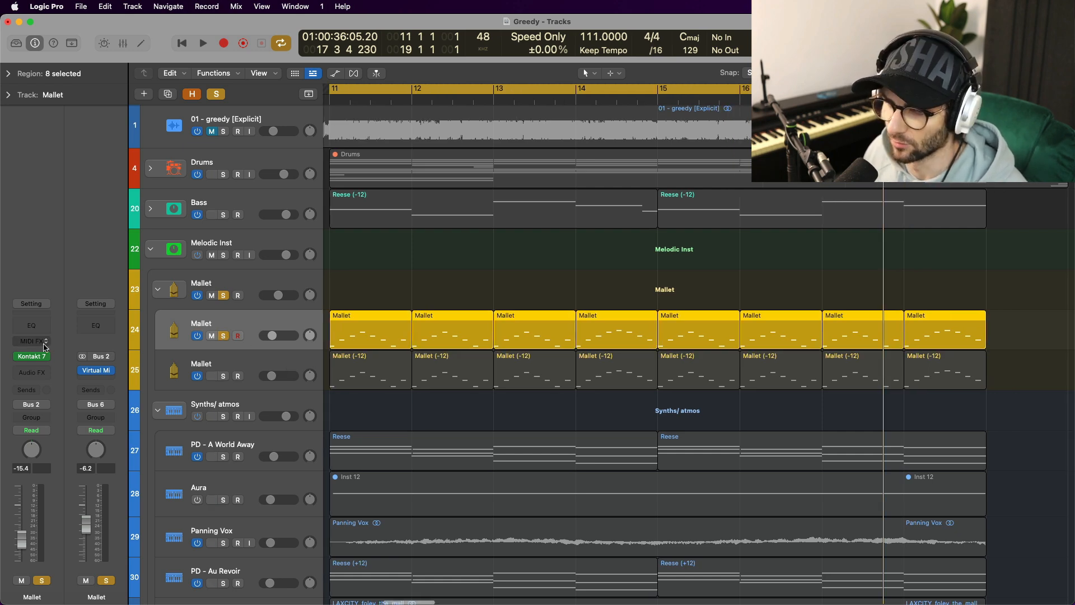
Step: Play the soloed first Mallet layer and view its Kontakt 7 instrument, the Marimba
scroll(358, 404, "down", 1)
scroll(358, 403, "right", 1)
key("space")
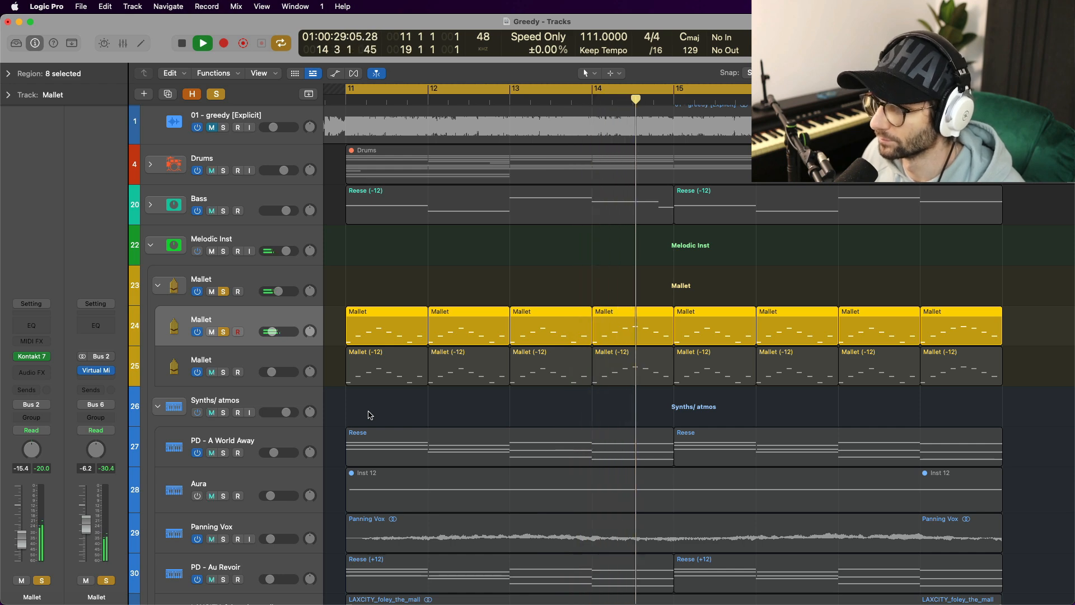
key("space")
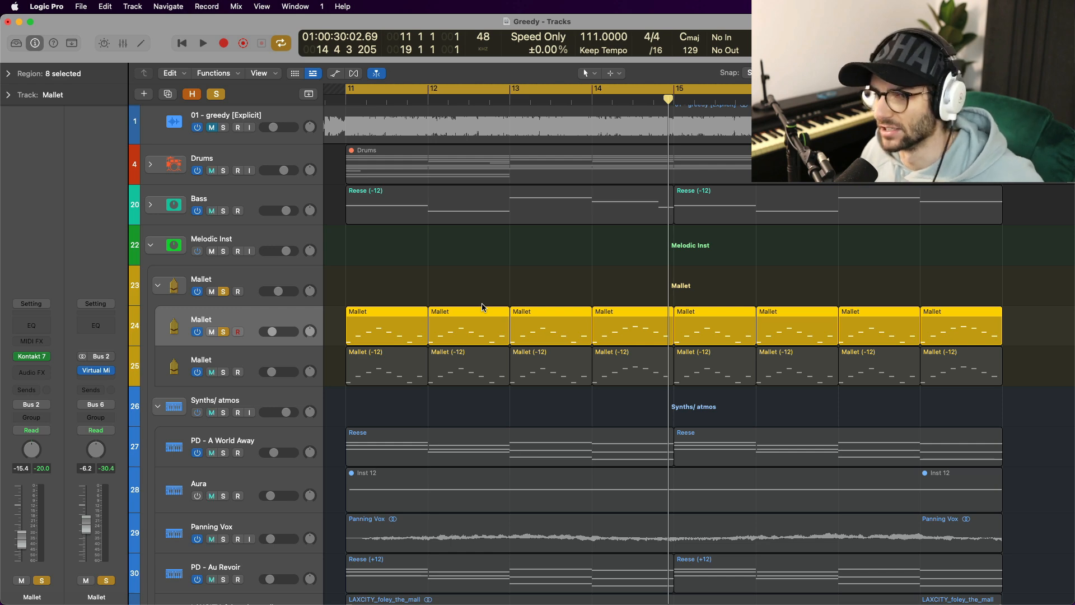
key("v")
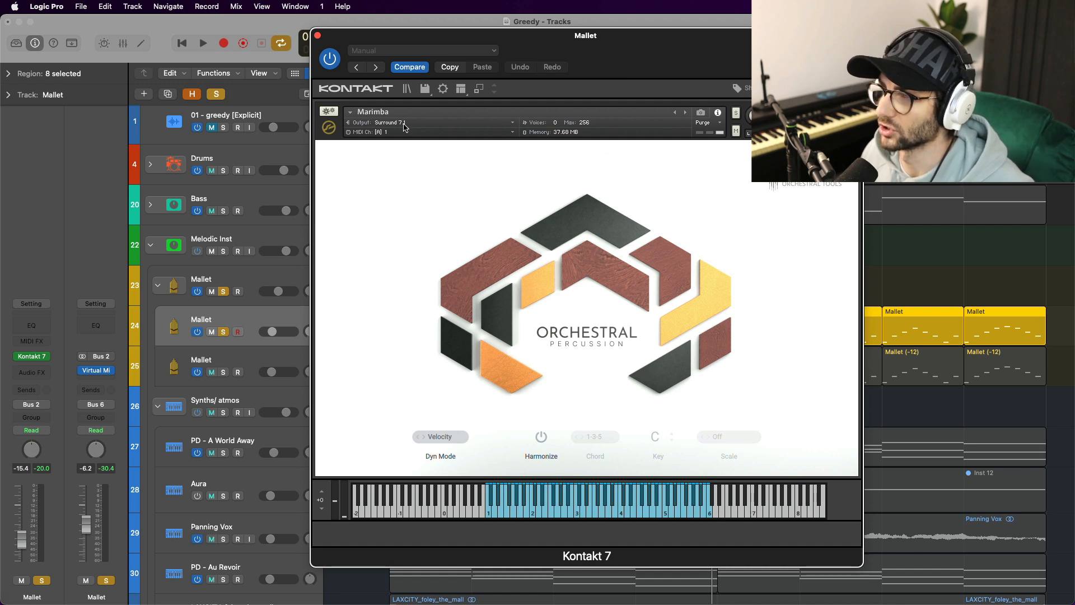
key("v")
Step: Solo the -12 Mallet layer with the first one muted, play it, and view its Kontakt 7 Celesta instrument
left_click(224, 374)
left_click(212, 332)
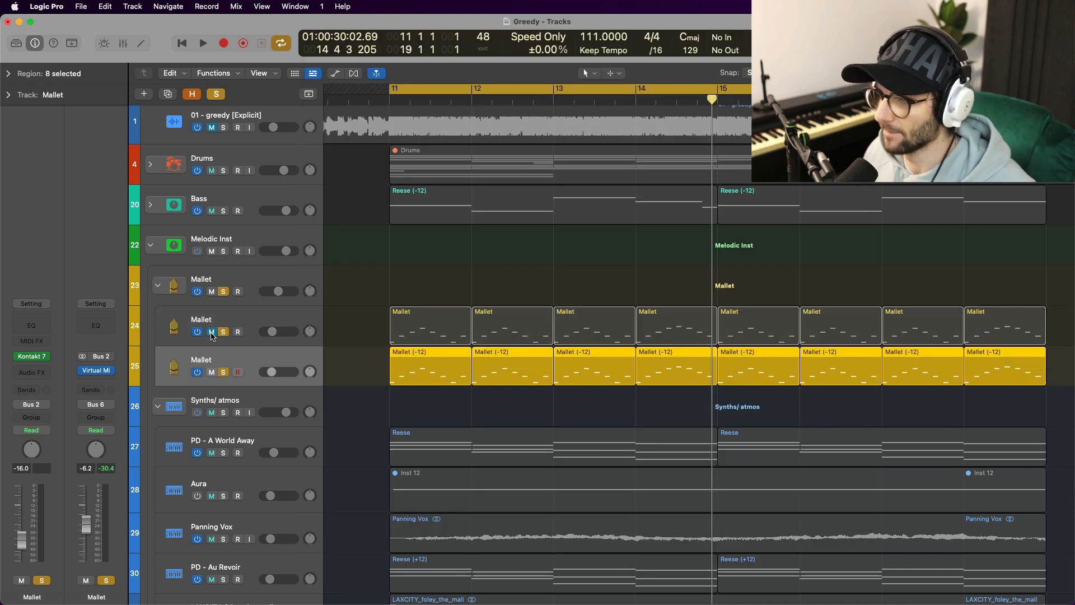
key("space")
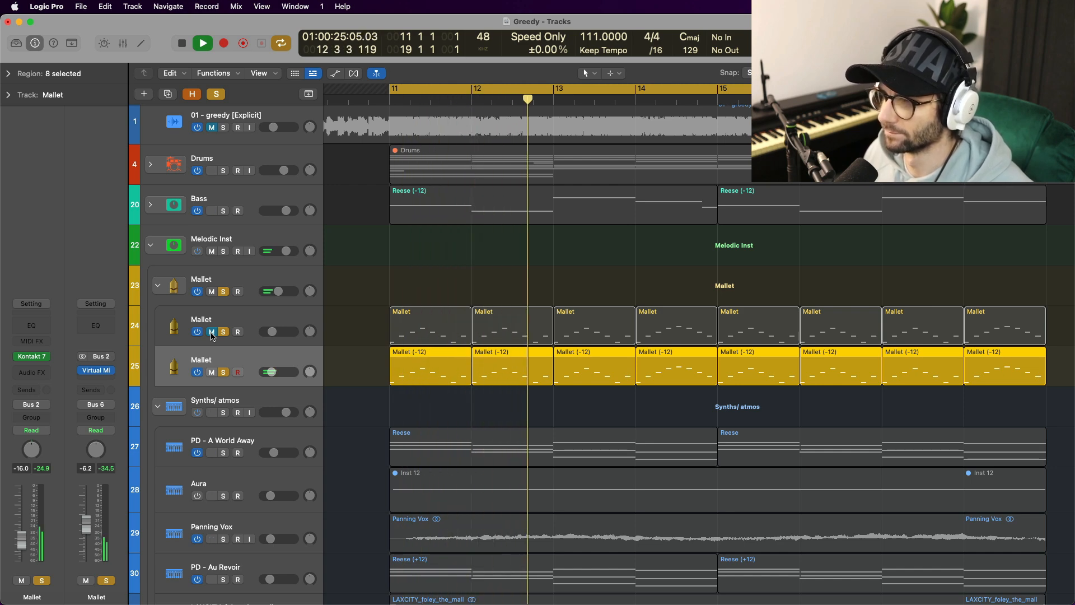
key("space")
key("v")
left_click_drag(629, 165, 600, 105)
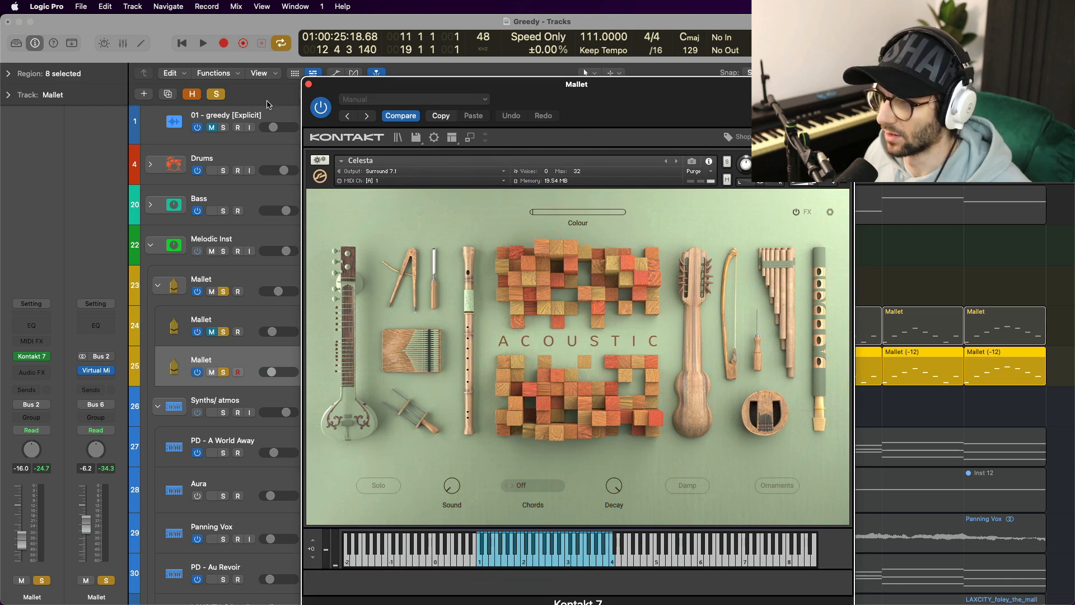
Step: Play both Mallet layers together in solo, with the first layer unmuted
left_click(198, 285)
key("space")
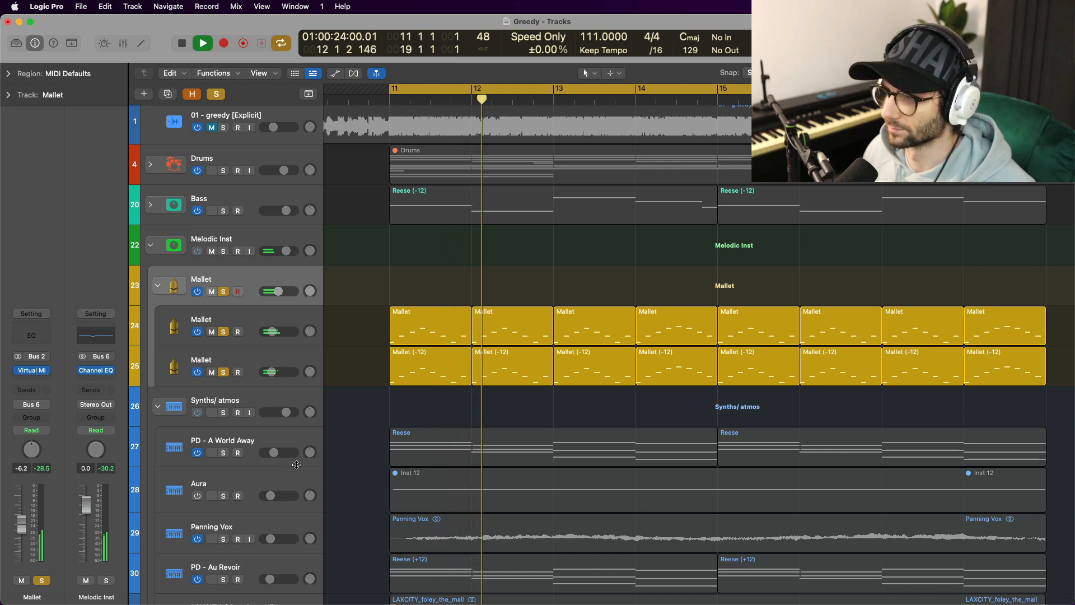
key("space")
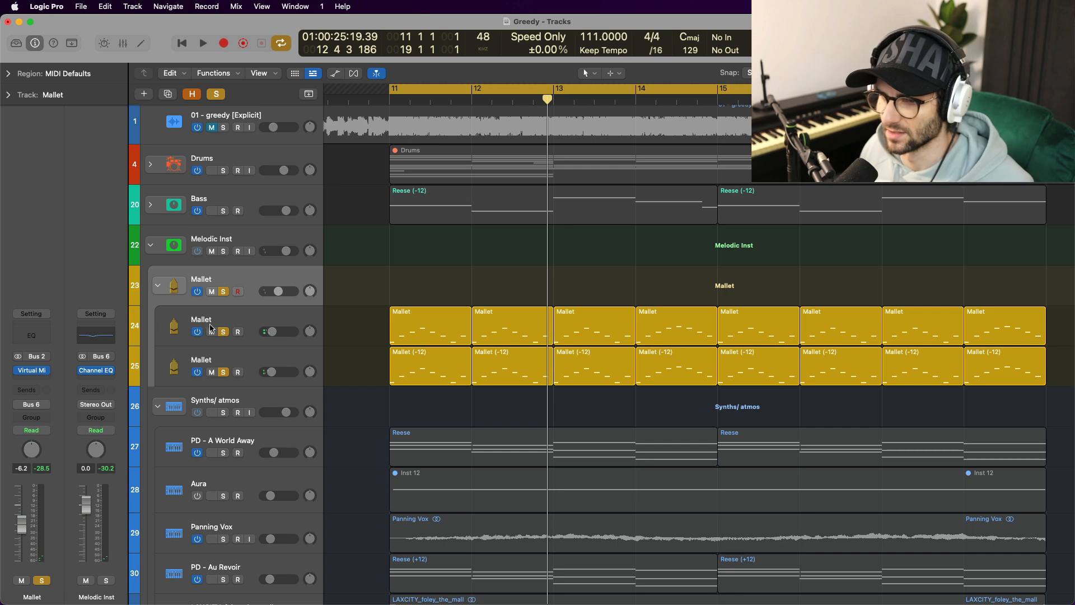
Step: Collapse the Mallet stack and review the Transient Shaper in its Virtual Mix Rack insert
left_click(270, 317)
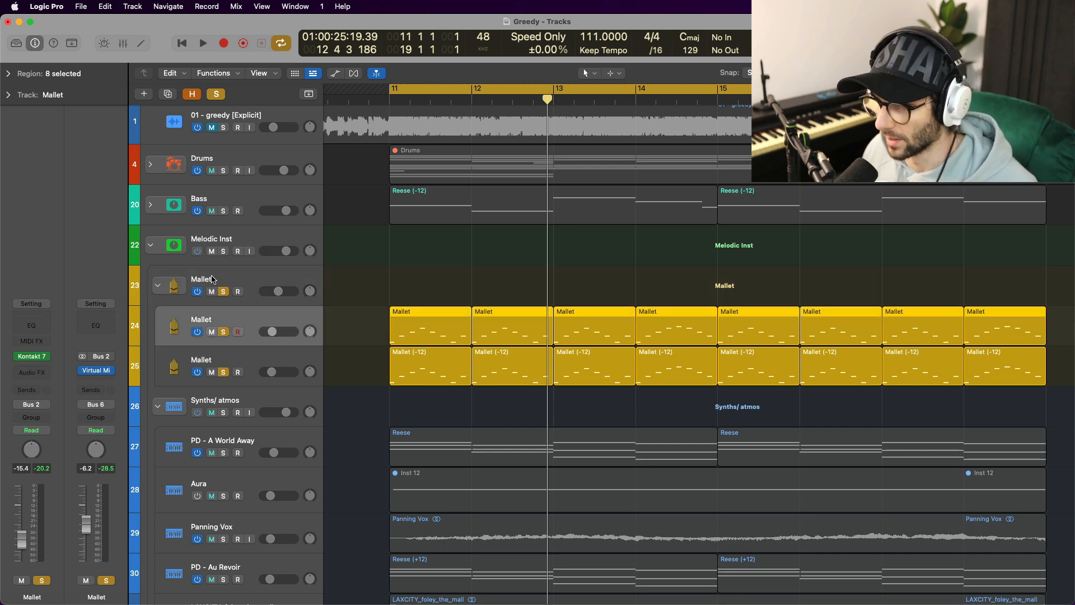
left_click(158, 287)
left_click(31, 370)
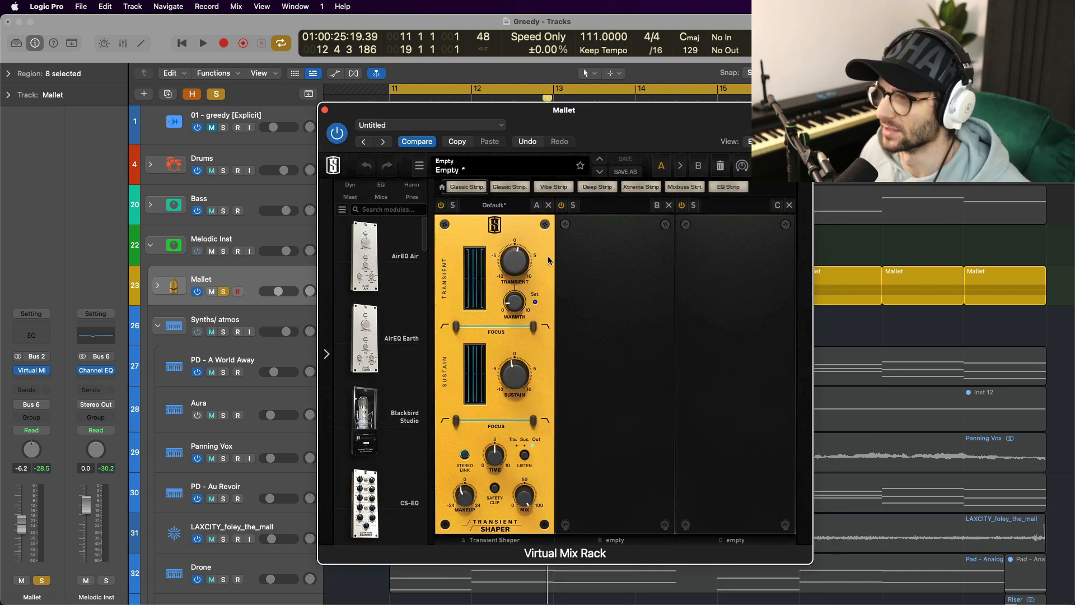
left_click(325, 110)
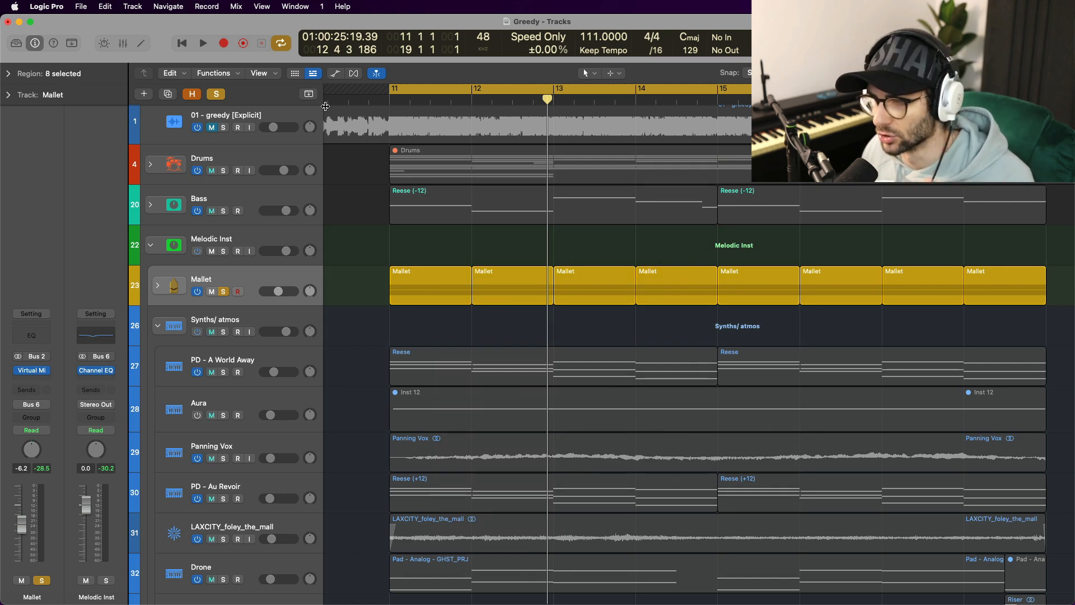
Step: Clear the Mallet solo, solo only the PD - A World Away track within the Synths/ atmos stack, and play it
scroll(185, 252, "down", 3)
left_click(204, 251)
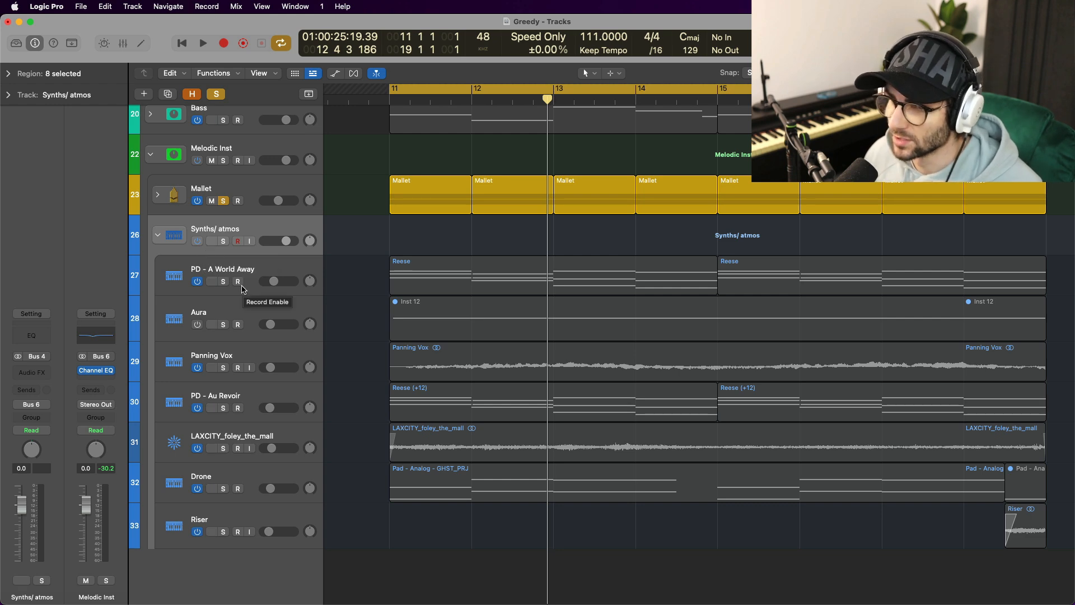
left_click(216, 94)
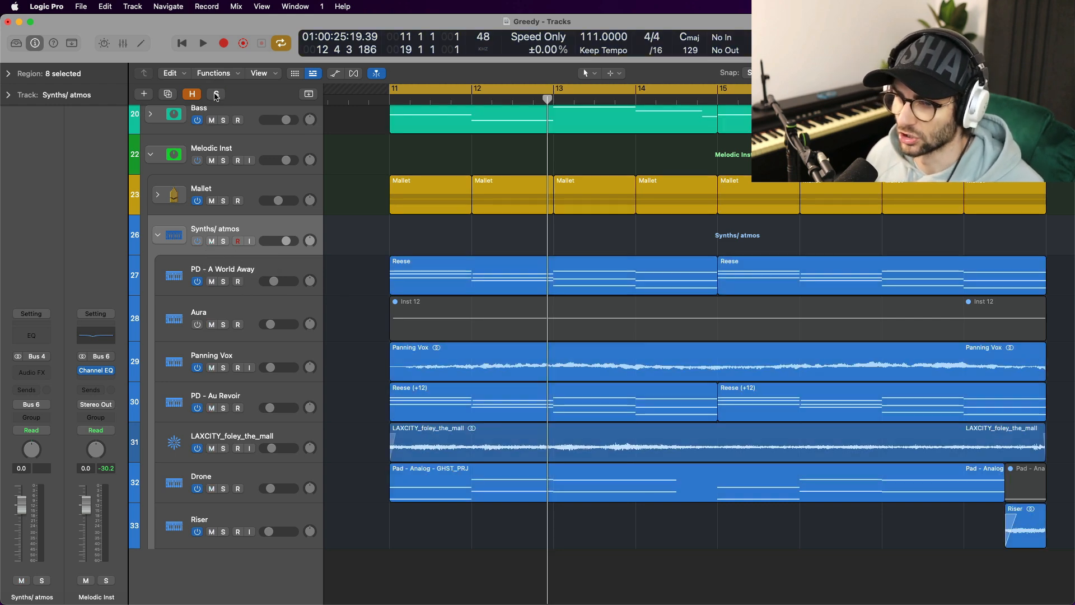
left_click(223, 241)
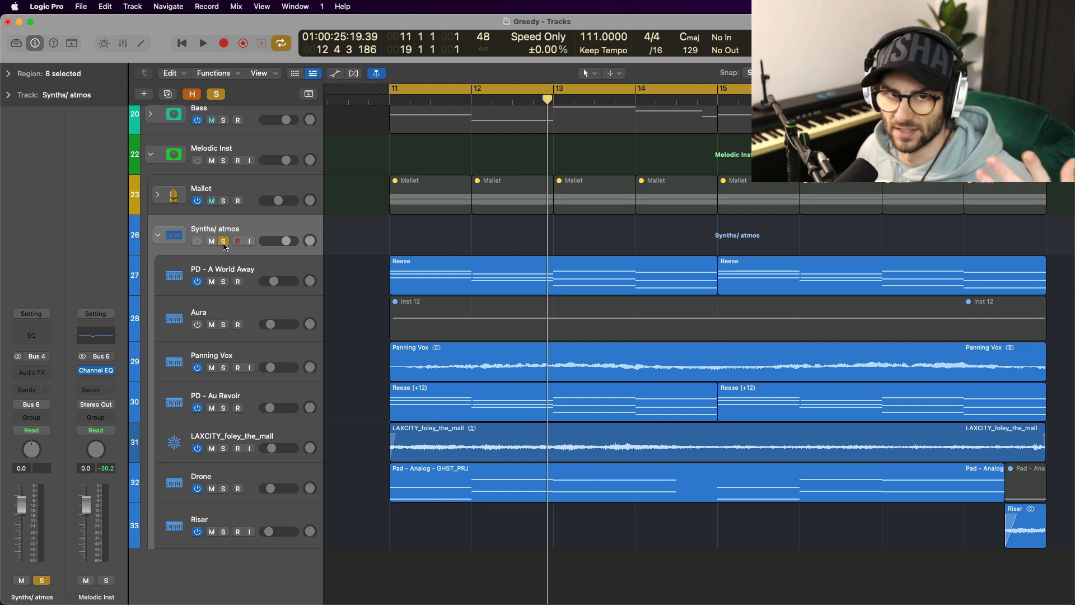
left_click(271, 278)
key("space")
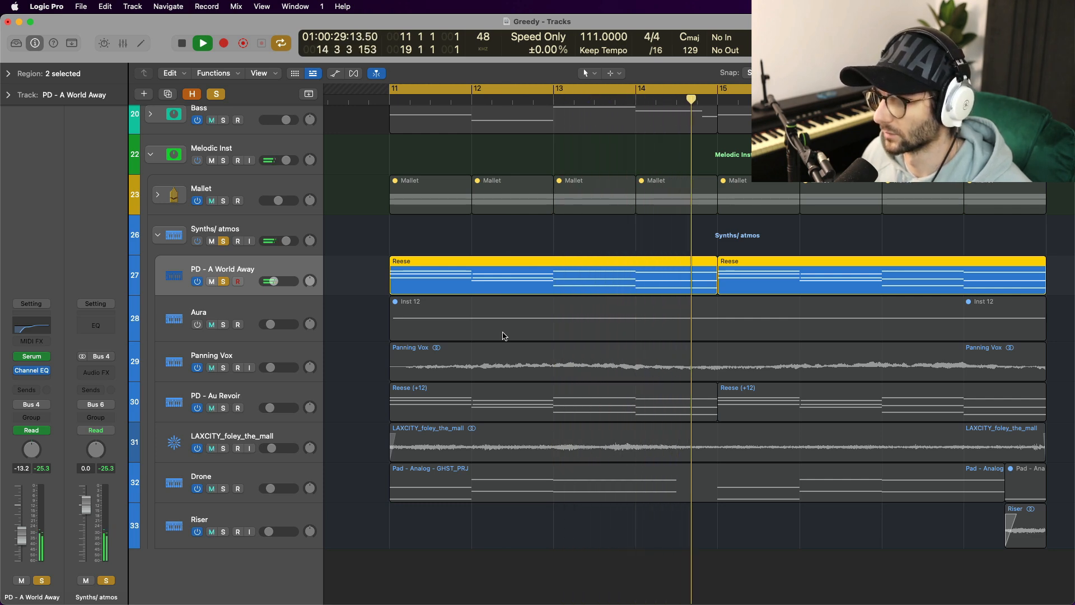
key("space")
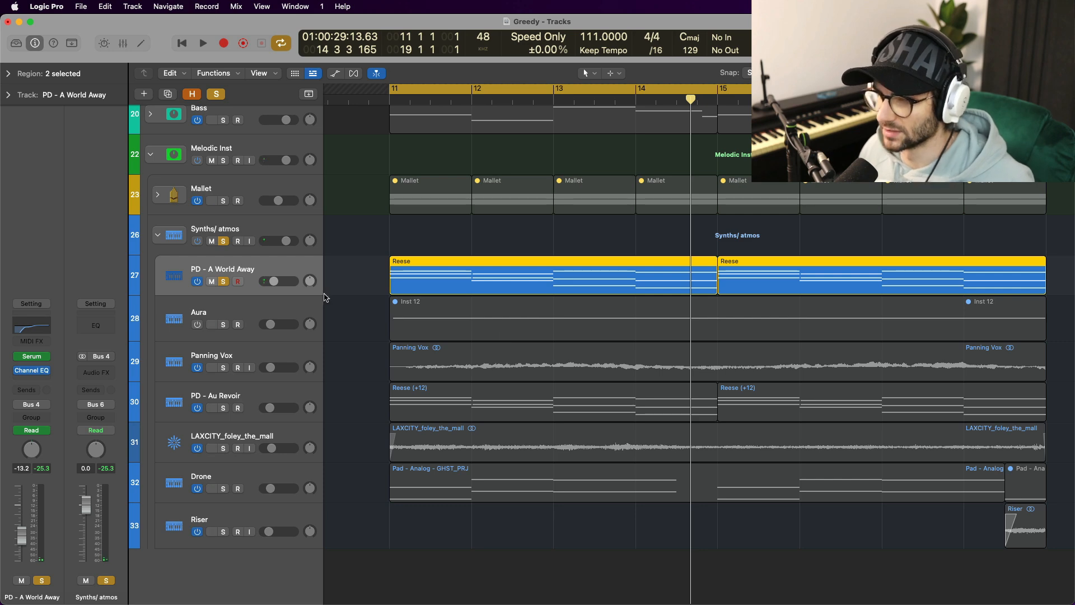
Step: Examine PD - A World Away's Serum preset, its Make Pop Music - Poptopia Presets folder and the track's Channel EQ
left_click(35, 357)
left_click_drag(621, 163, 616, 85)
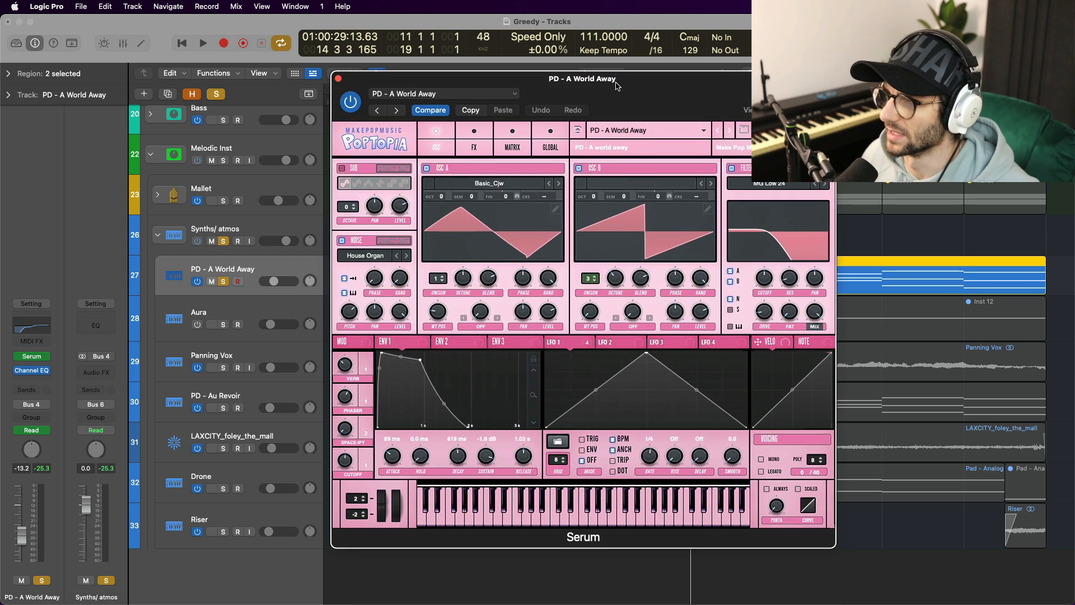
left_click(704, 131)
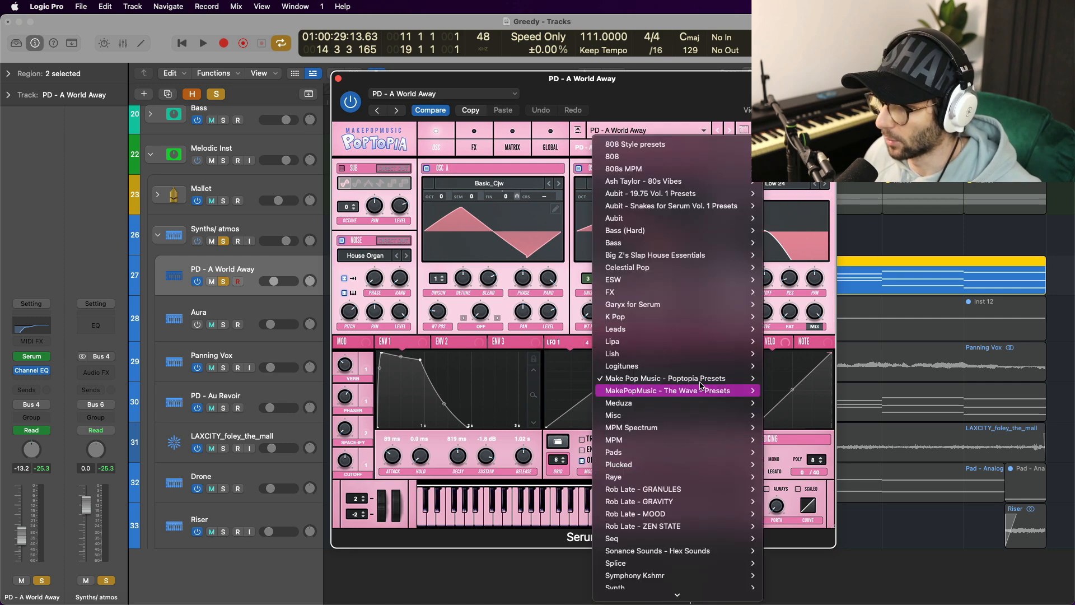
left_click(474, 135)
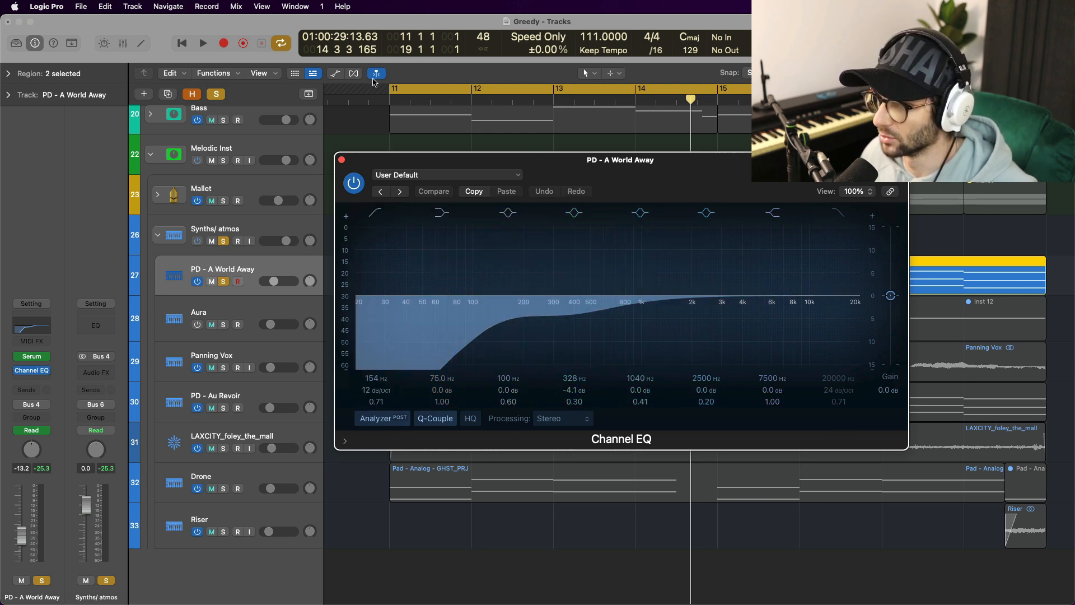
left_click(342, 160)
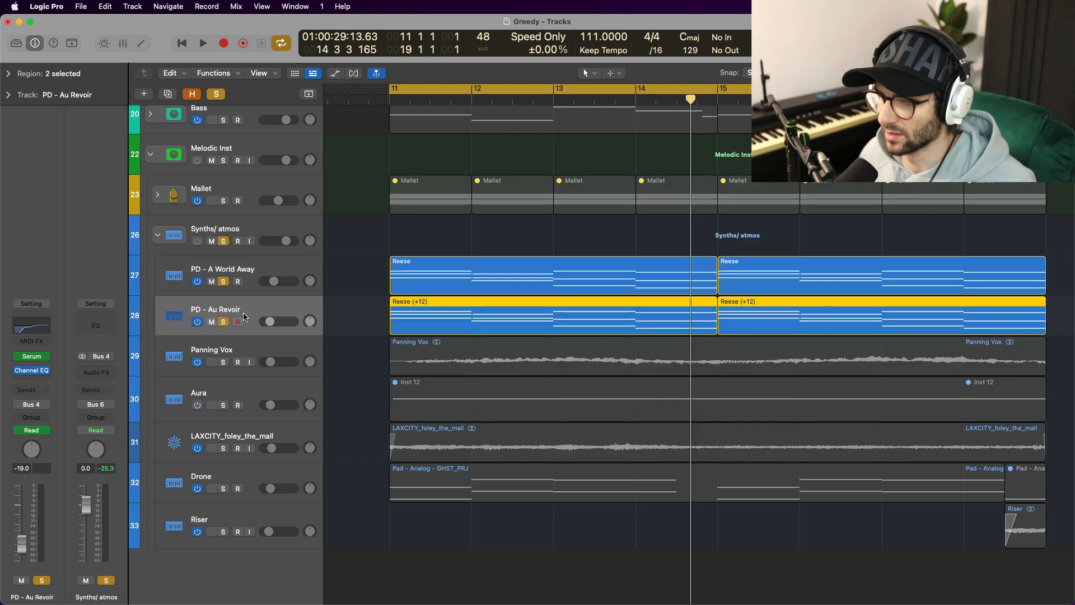
Step: Mute PD - A World Away and play the soloed PD - Au Revoir track
left_click(211, 282)
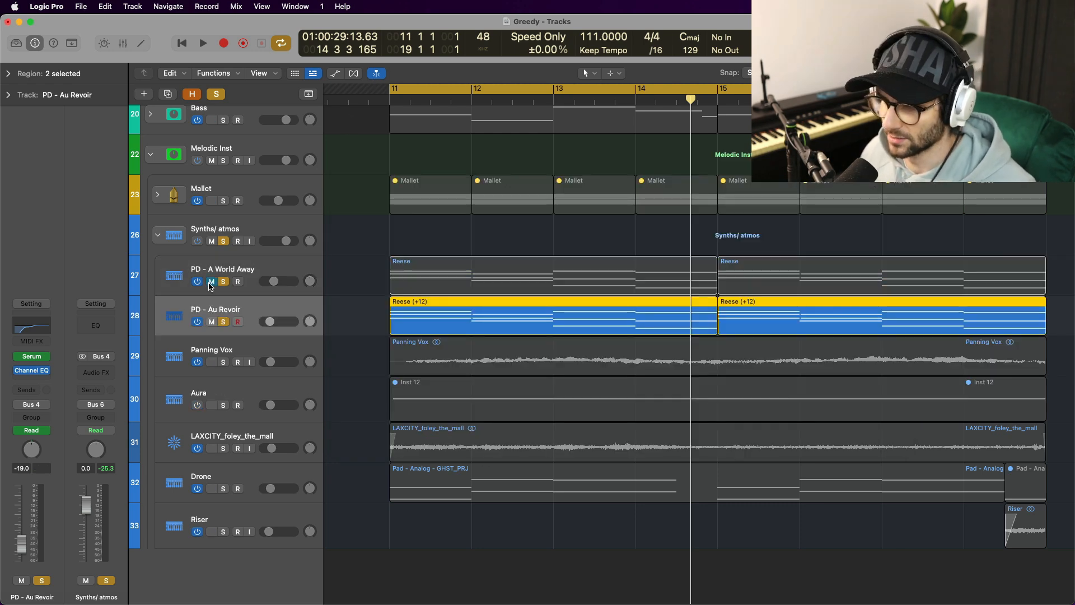
key("space")
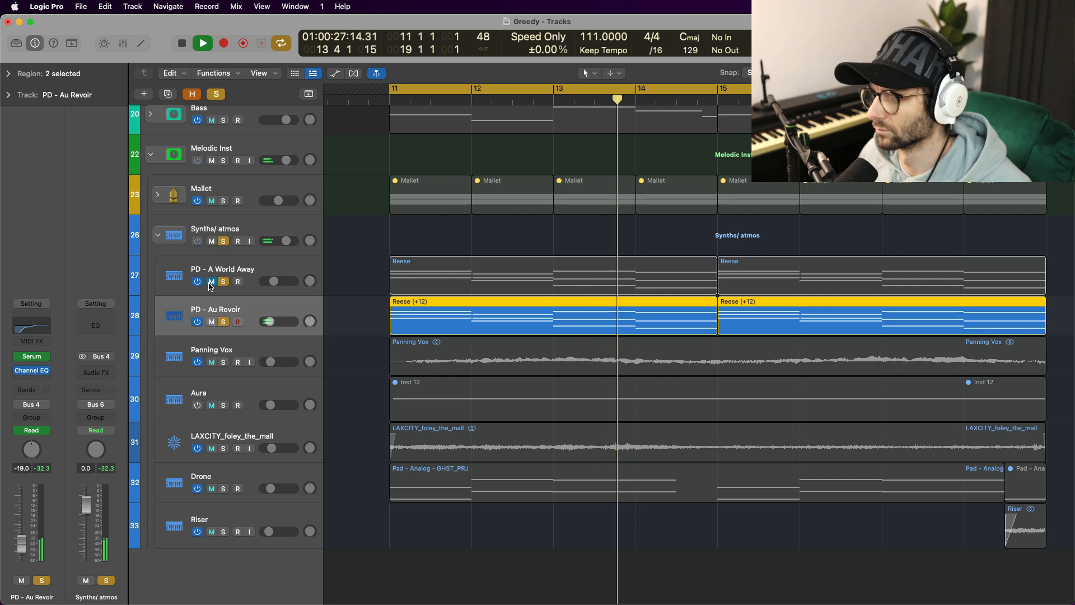
key("space")
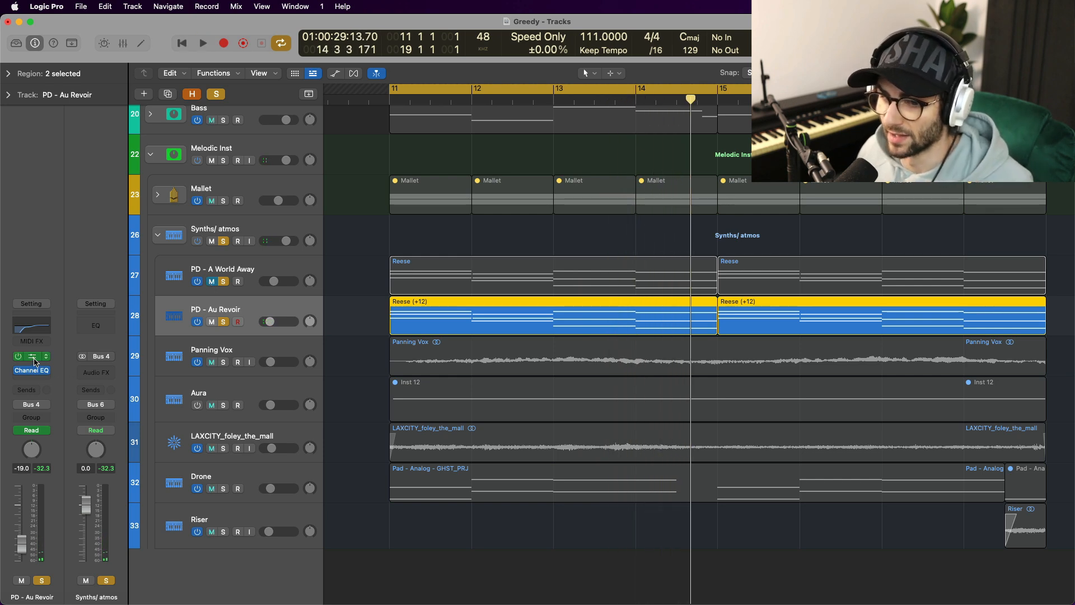
Step: Examine PD - Au Revoir's Serum preset and its Channel EQ low-end cut, closing both plug-in windows
left_click(33, 358)
left_click_drag(660, 171, 618, 104)
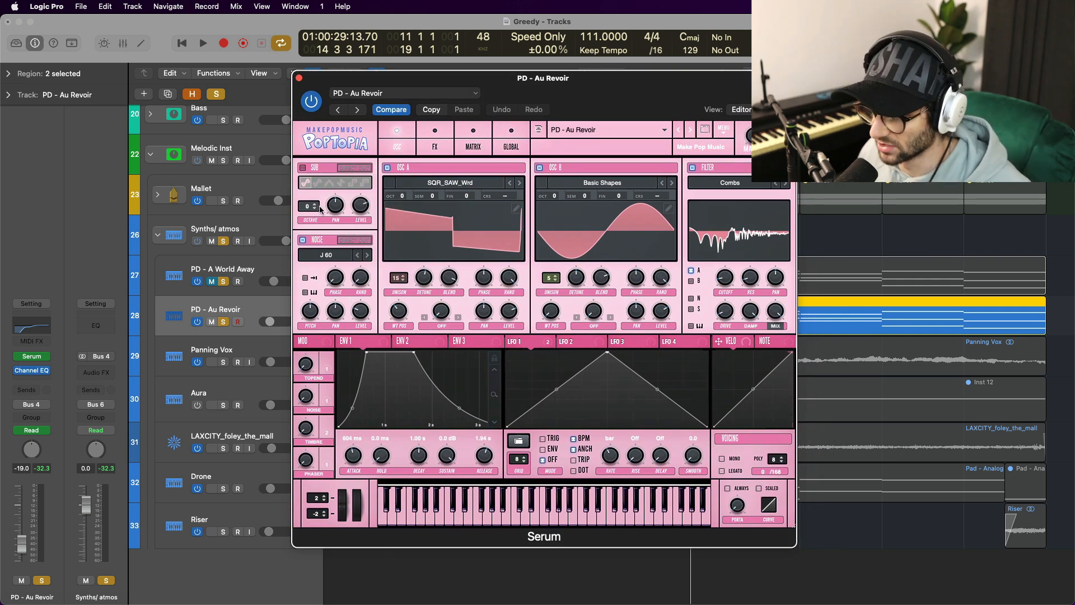
left_click(31, 370)
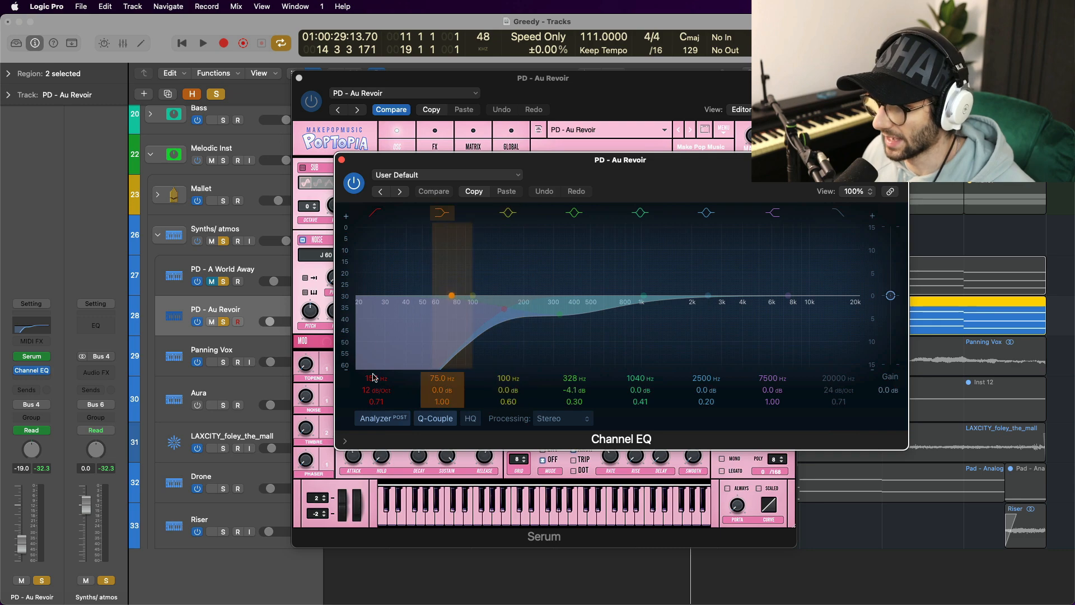
left_click(342, 160)
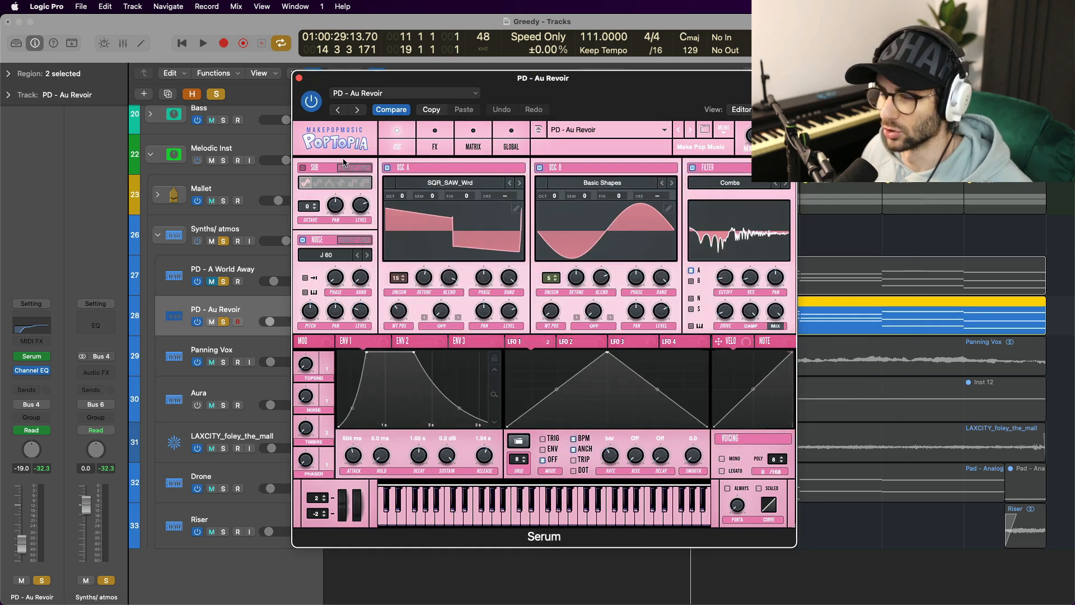
left_click(300, 77)
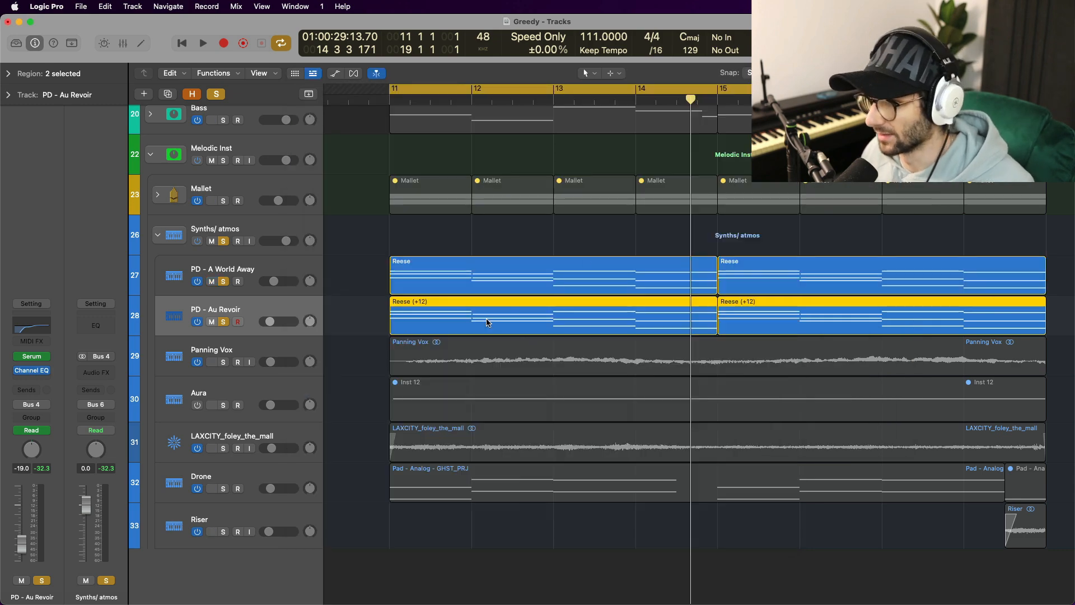
Step: Play the PD - A World Away and PD - Au Revoir layers together in solo
key("space")
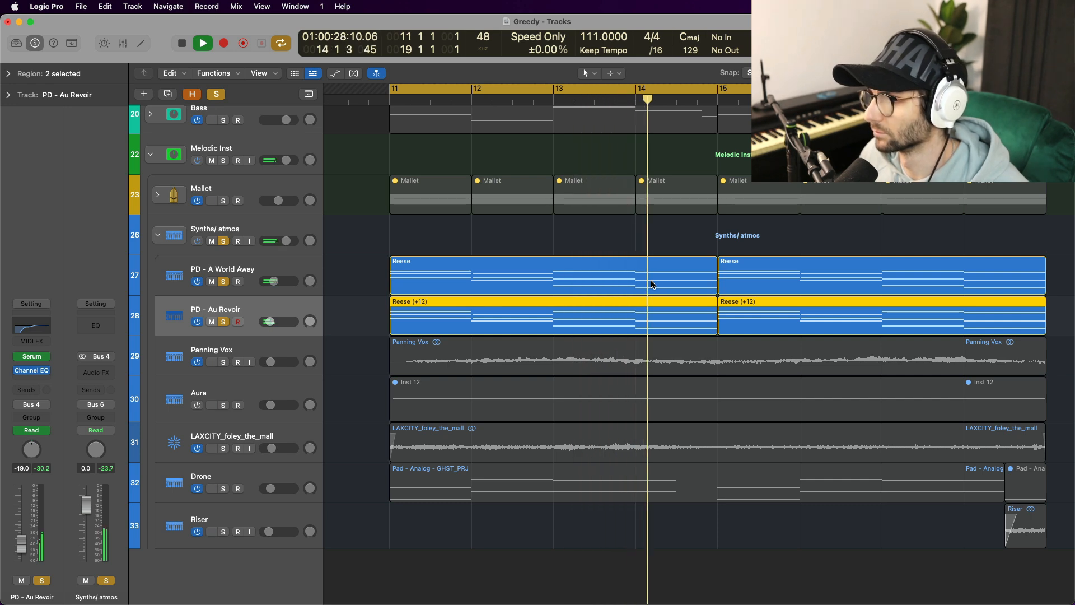
key("space")
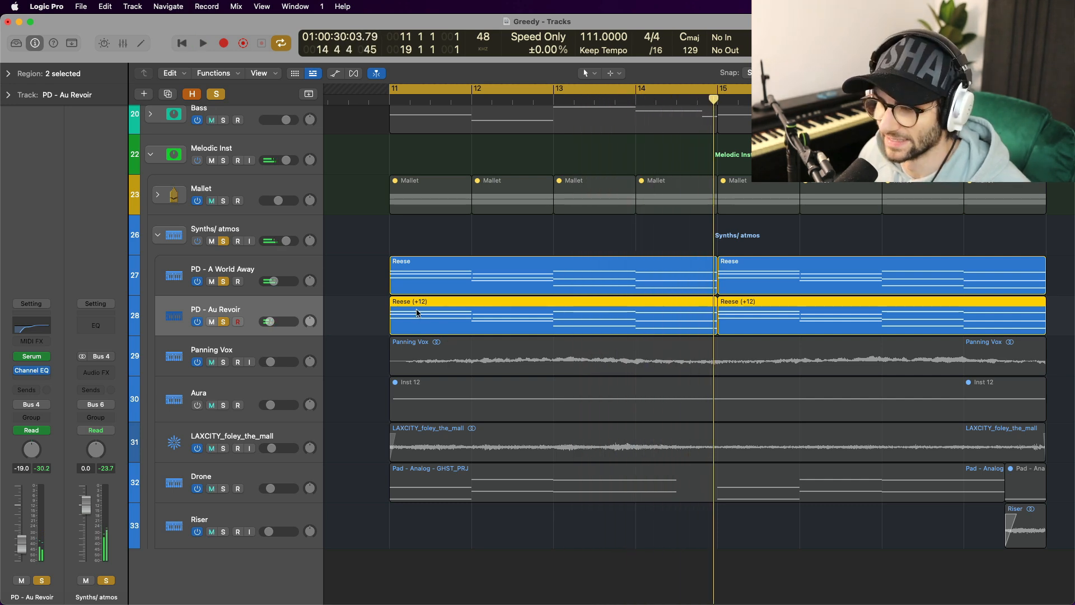
Step: Clear the active solos, solo the Panning Vox track on its own and play it
left_click(268, 347)
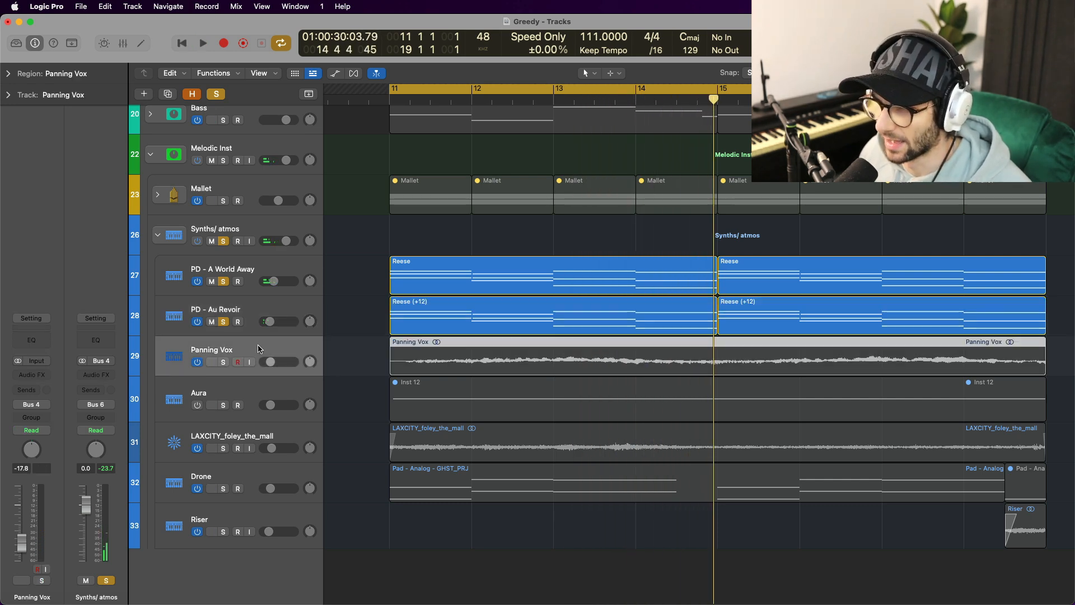
left_click(219, 95)
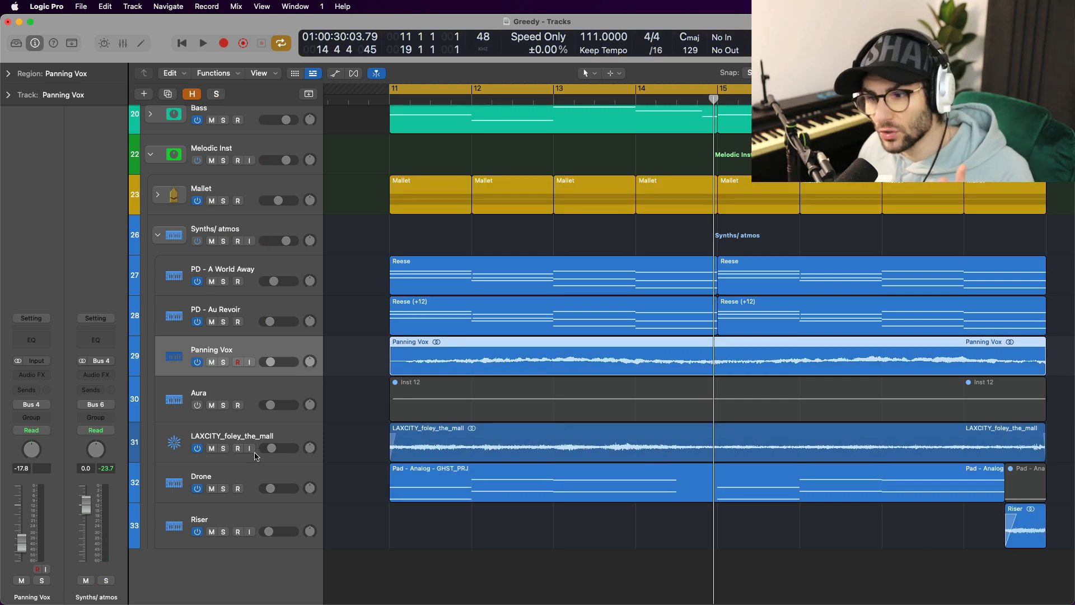
left_click(224, 362)
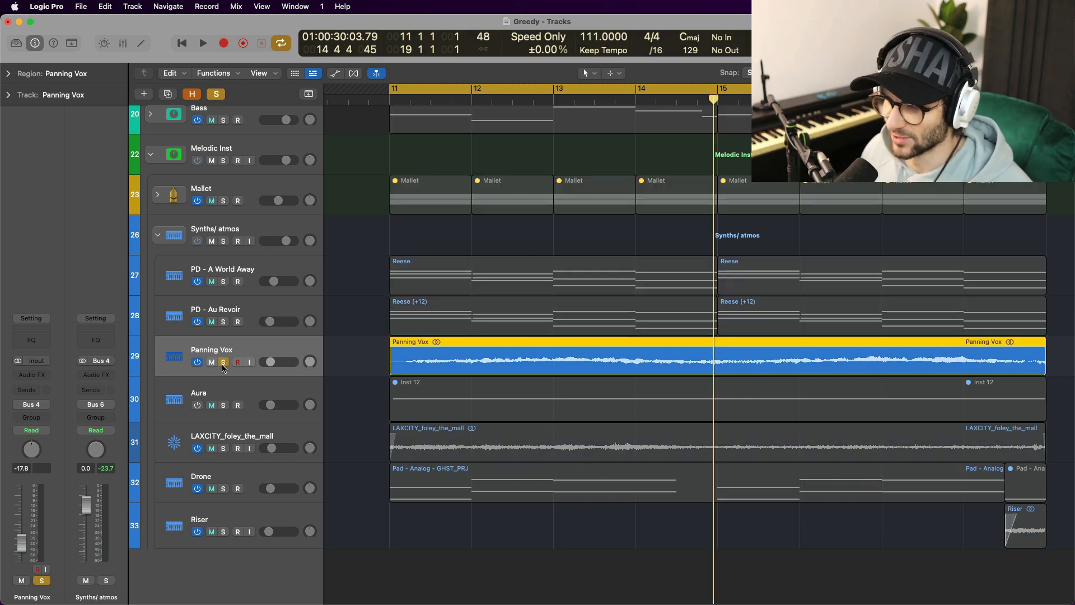
key("space")
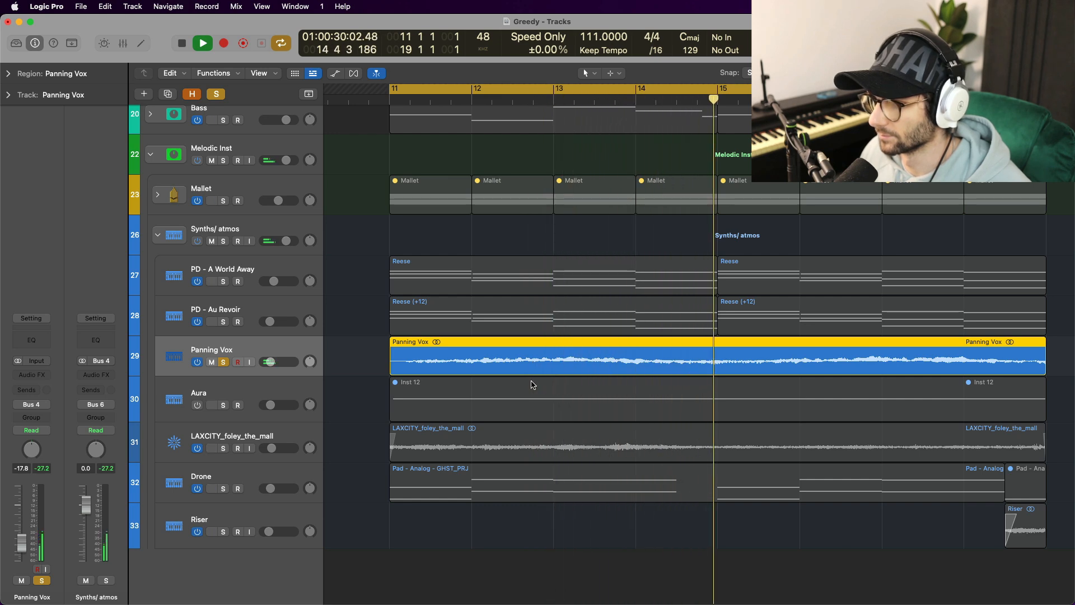
key("space")
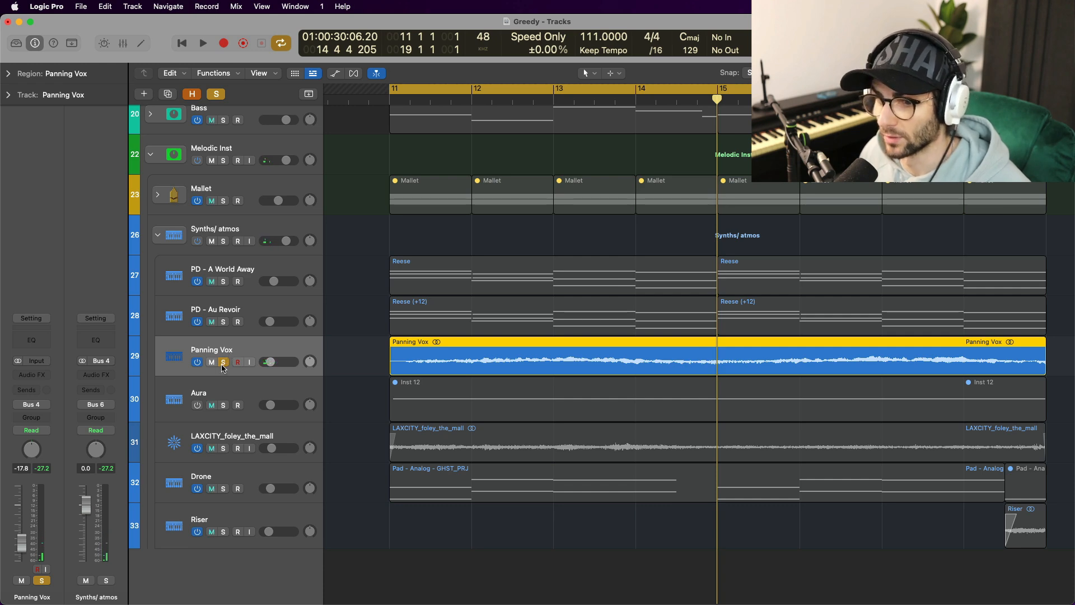
Step: Unsolo Panning Vox, solo the Aura track and unmute its Inst 12 region
left_click(223, 362)
left_click(229, 404)
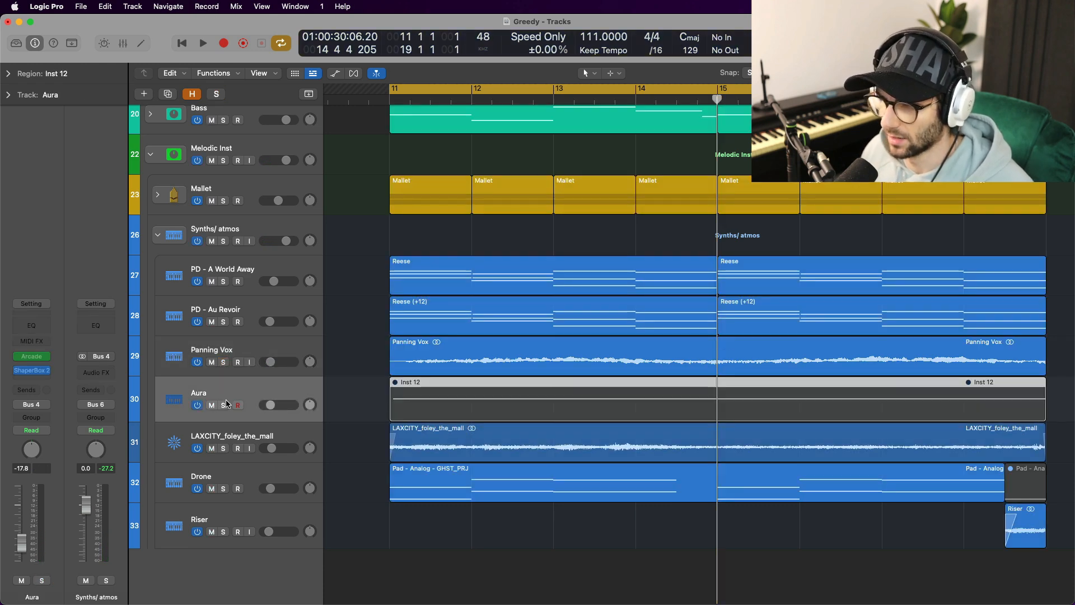
left_click(223, 405)
left_click(31, 357)
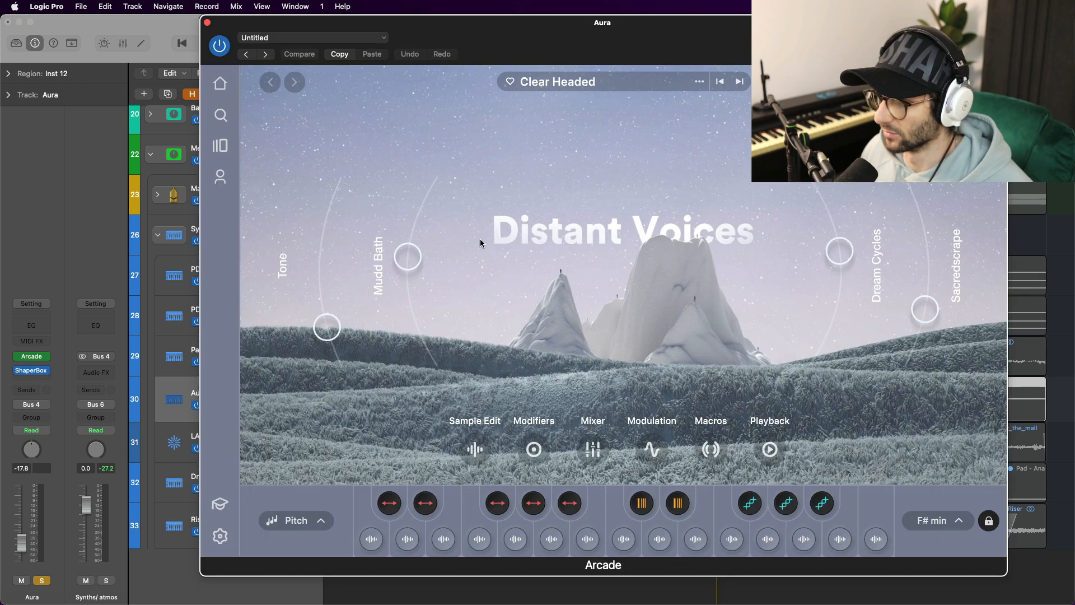
key("super+w")
left_click(8, 74)
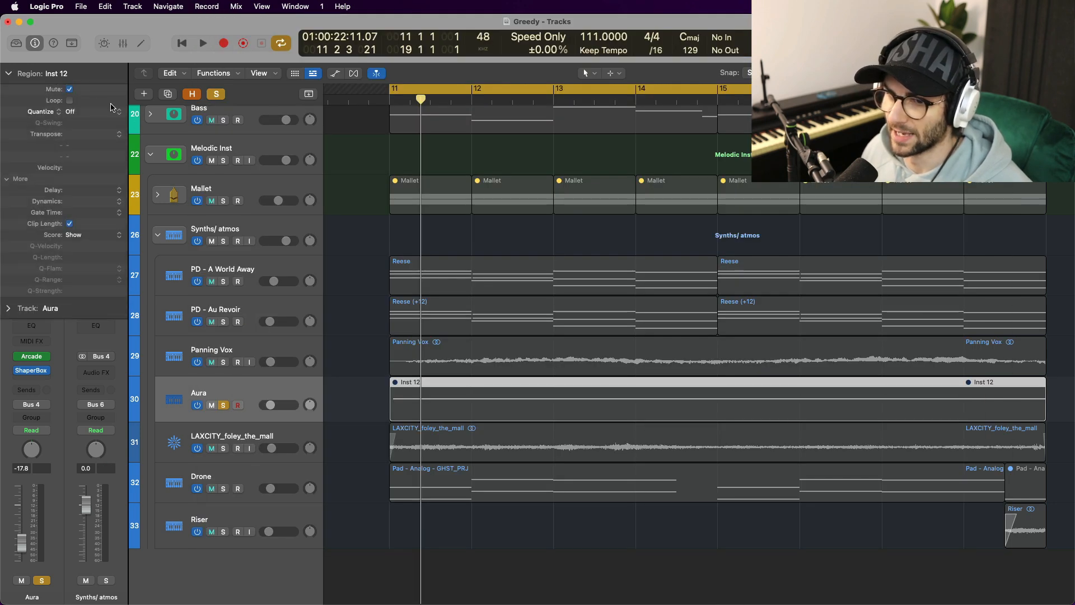
left_click(70, 89)
Step: Examine Aura's Arcade instrument and the ShaperBox 2 pan curve, closing both plug-in windows
left_click(32, 356)
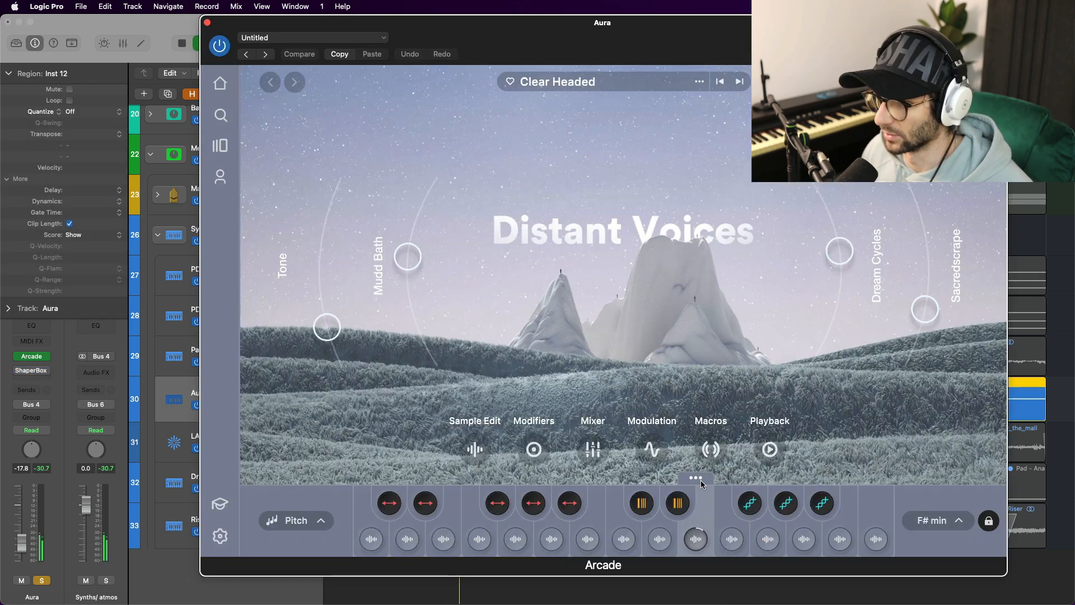
key("super+w")
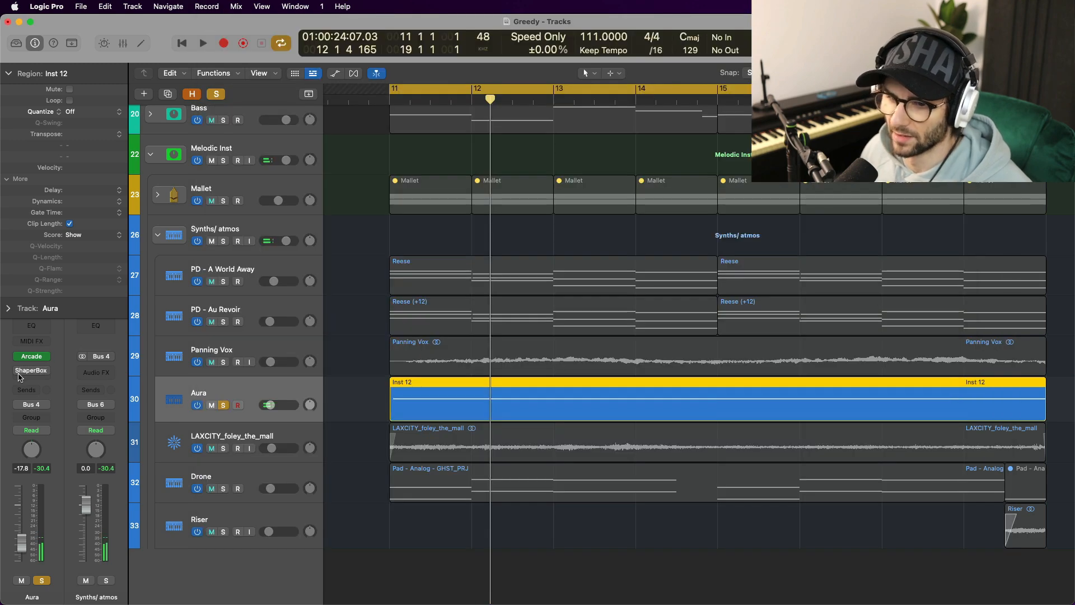
left_click(25, 374)
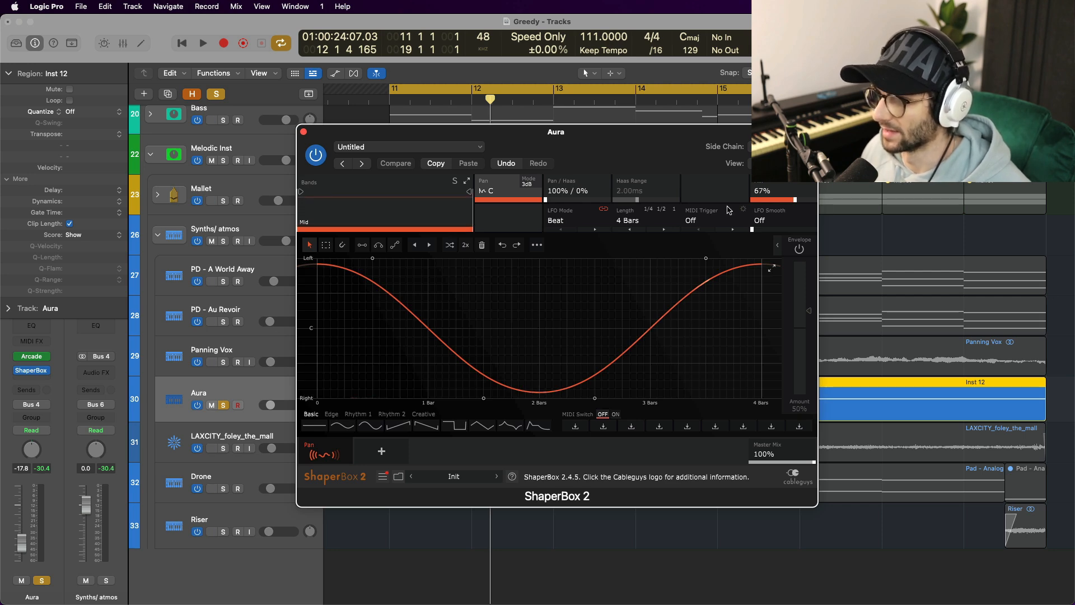
left_click(303, 132)
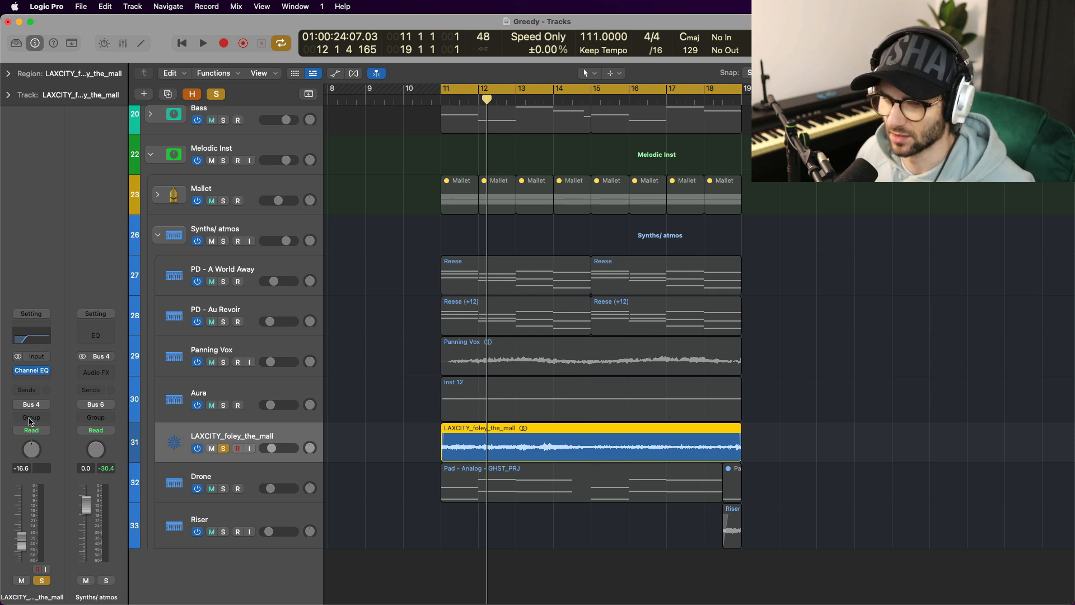
Step: Play the soloed LAXCITY_foley_the_mall track and examine the low-end cut in its Channel EQ
key("space")
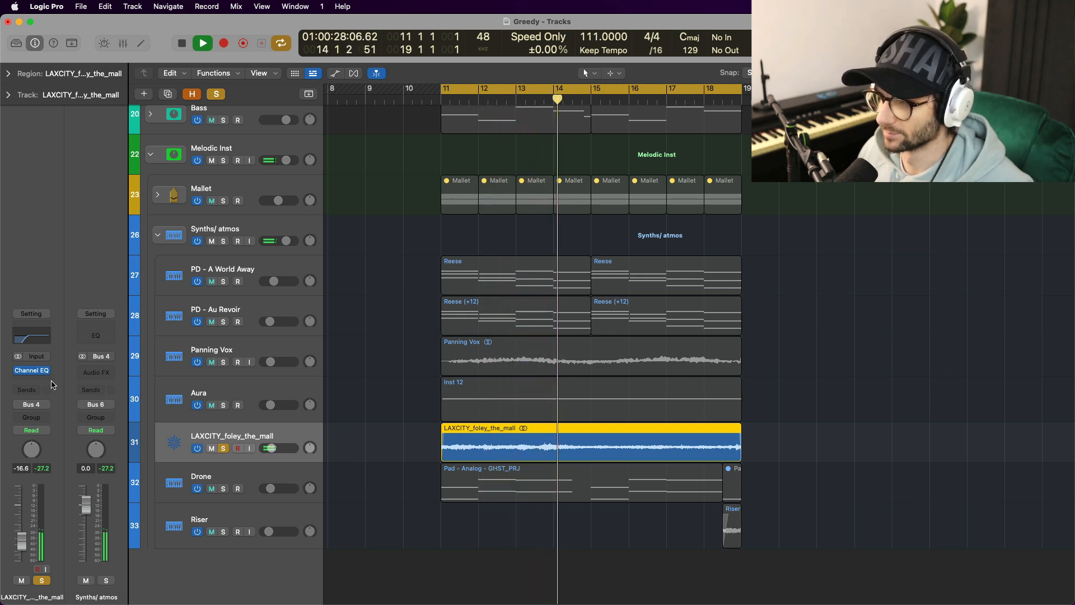
mouse_move(35, 374)
key("space")
left_click(32, 370)
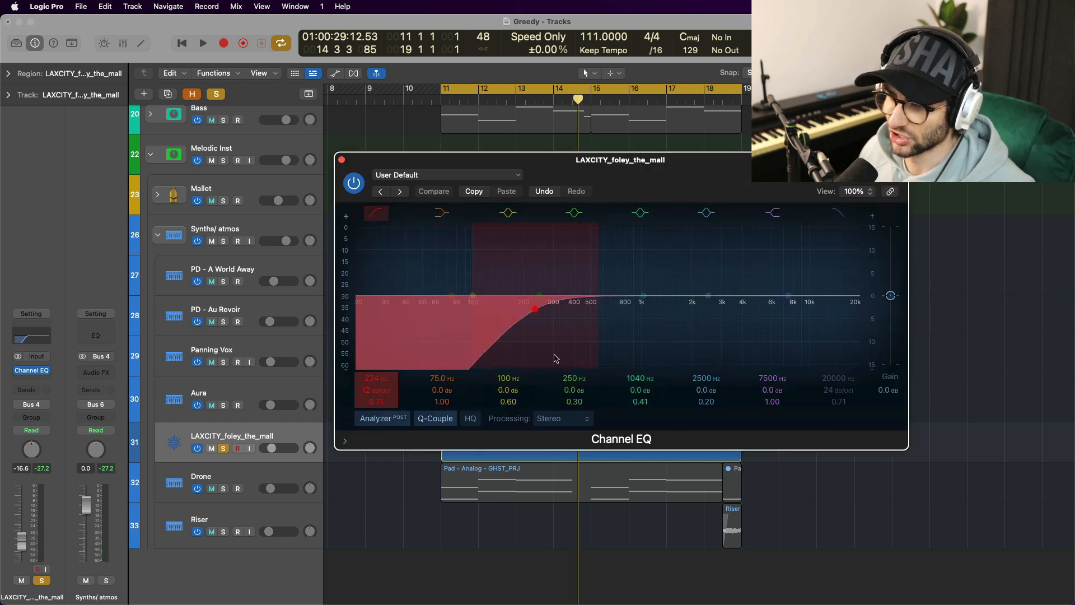
left_click(342, 161)
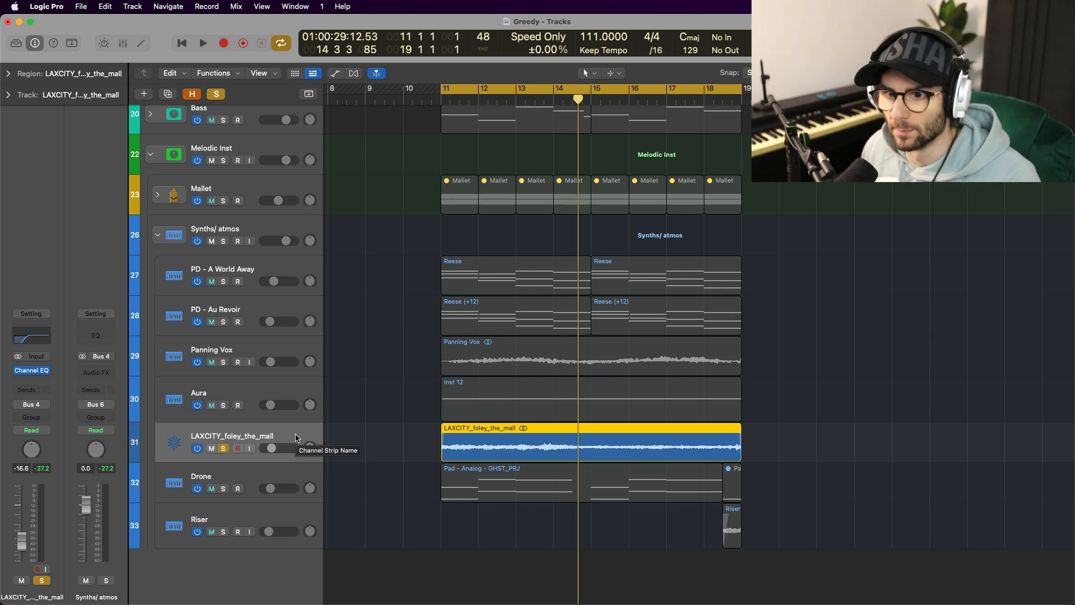
Step: Unsolo the LAXCITY_foley_the_mall track, solo the Drone track and play it
key("s")
left_click(239, 478)
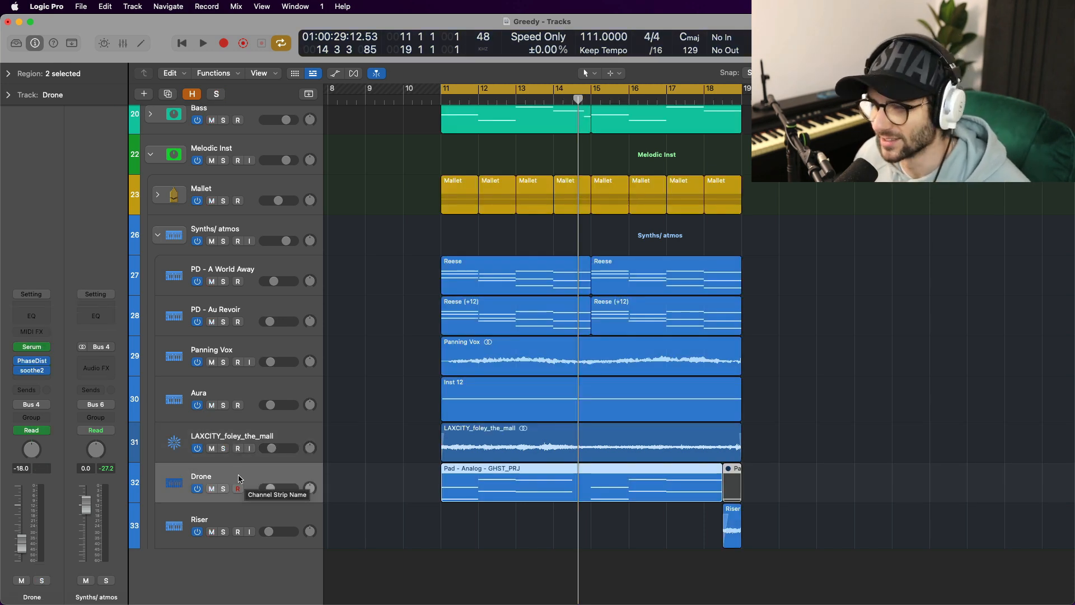
left_click(224, 490)
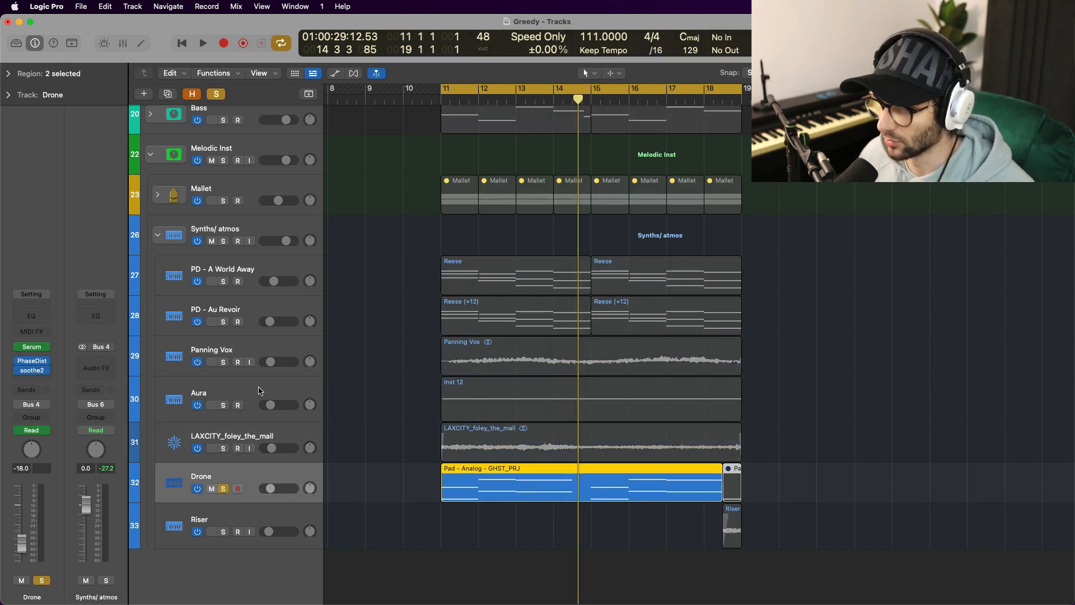
key("space")
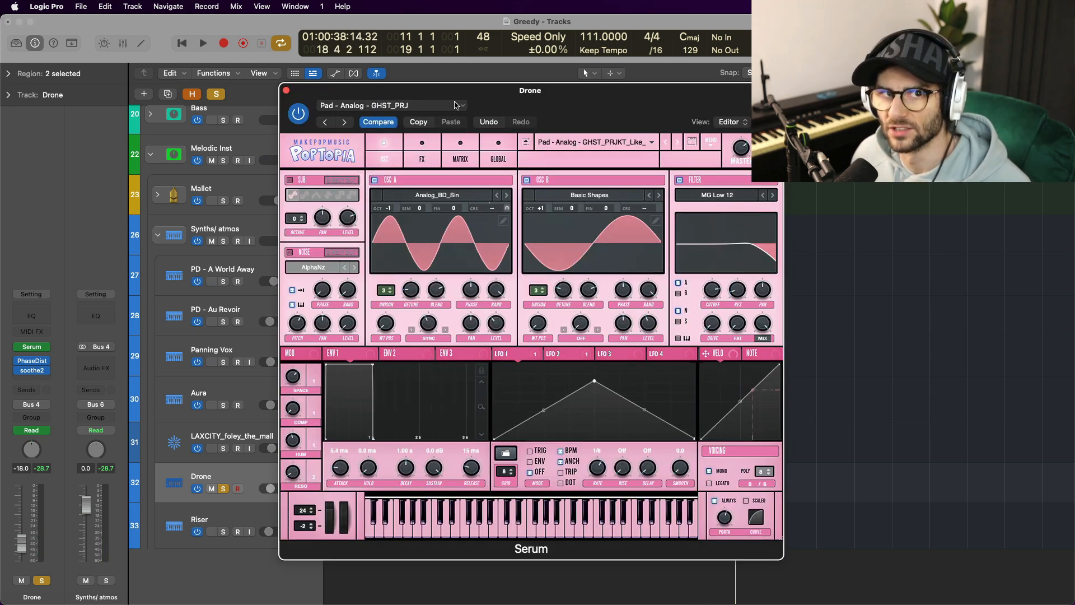
Step: Examine the Drone's Serum patch, viewing the preset list and the LFO 2 shape, and close the instrument window
left_click(614, 141)
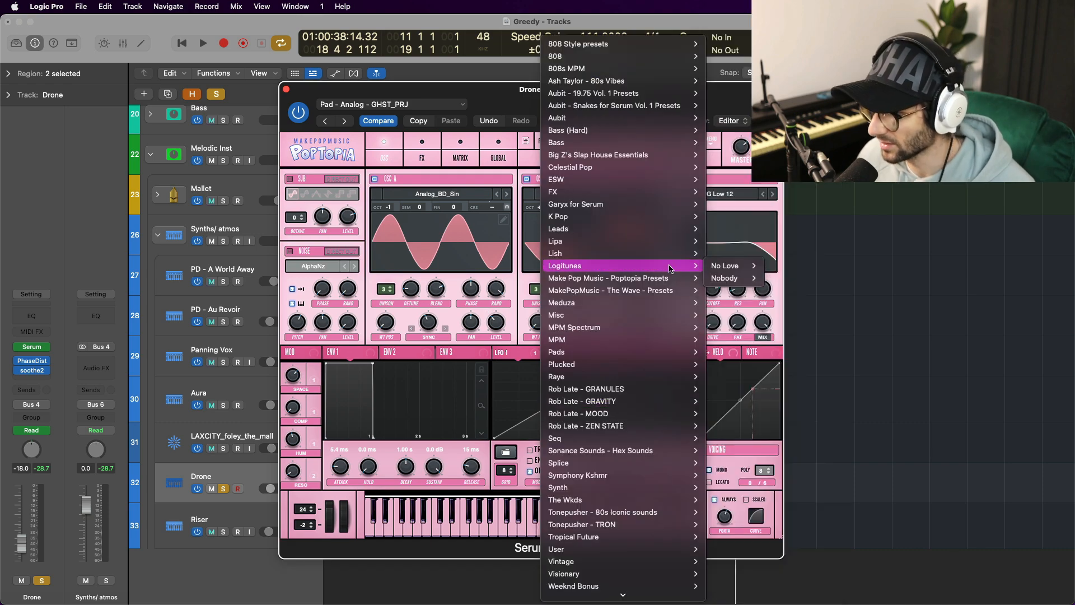
left_click(605, 139)
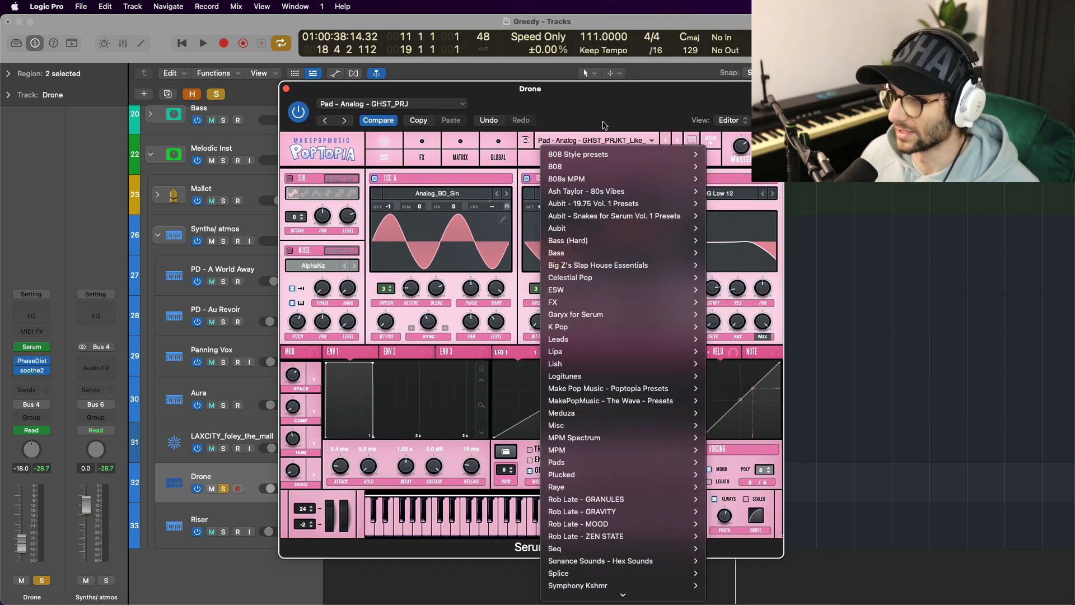
left_click(603, 126)
left_click(625, 143)
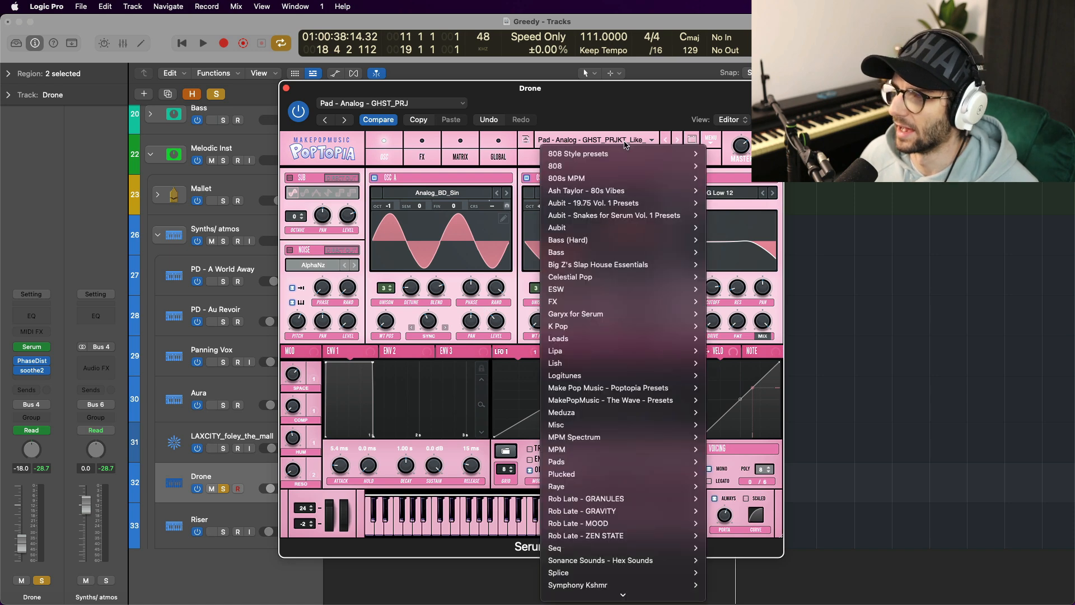
left_click(614, 113)
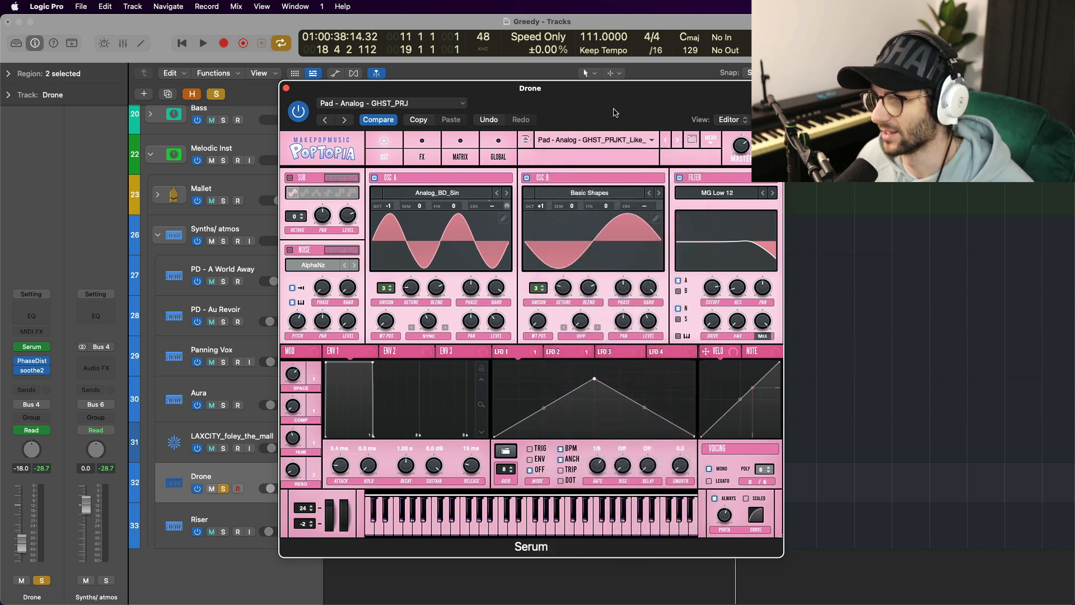
left_click_drag(614, 112, 614, 95)
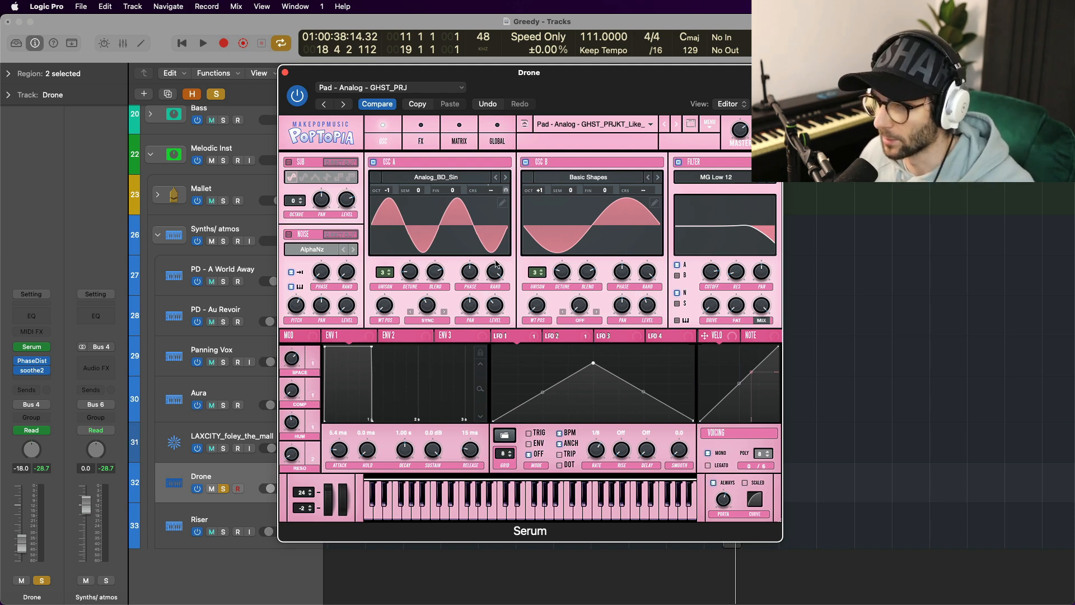
left_click(557, 336)
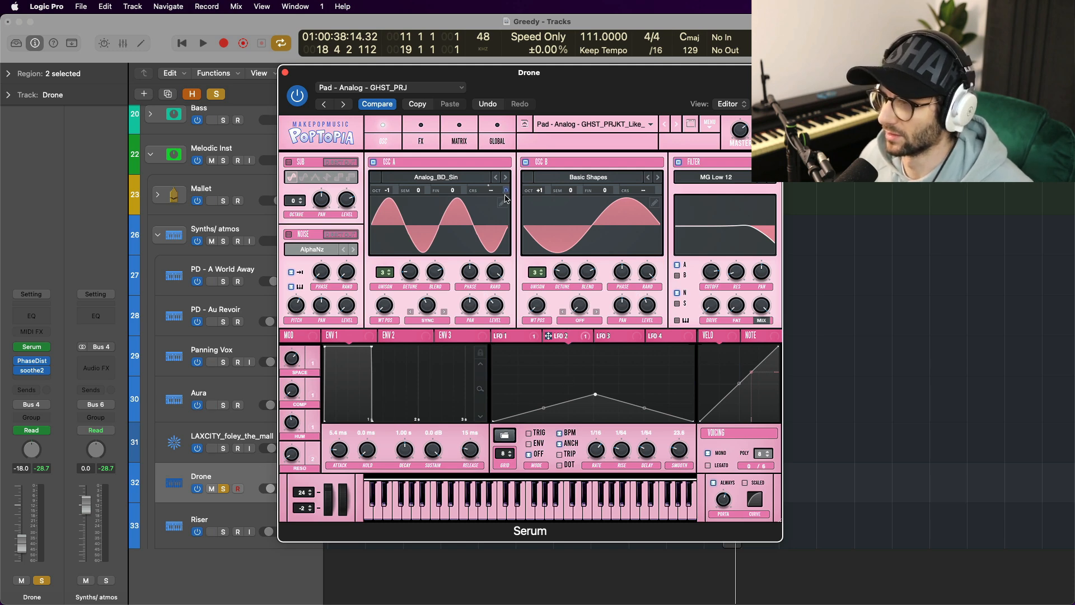
left_click(285, 72)
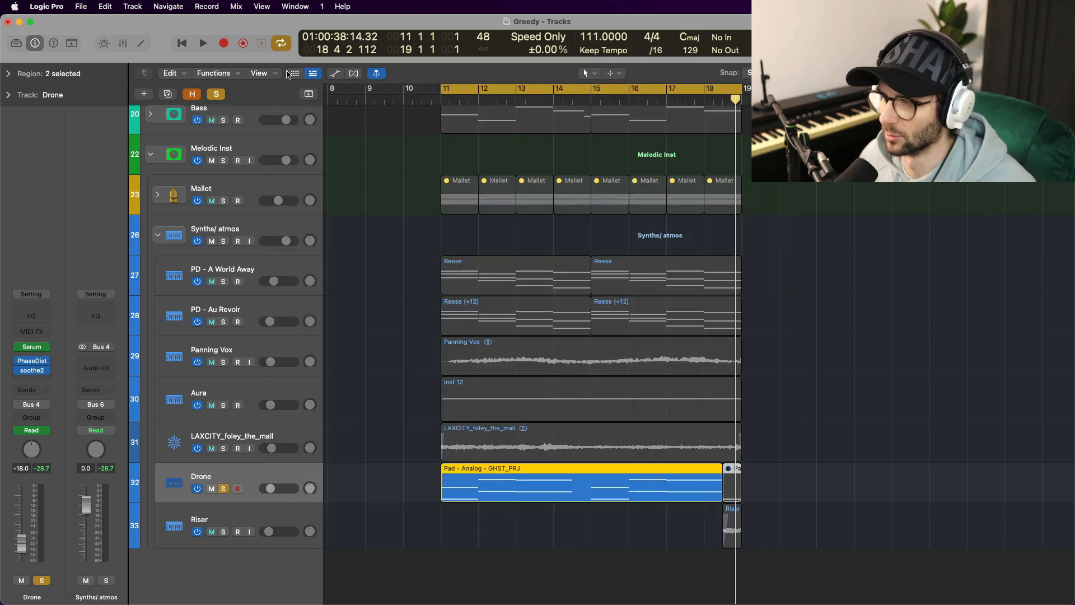
Step: Examine the Phase Distortion and soothe2 settings on the Drone track, closing both plug-in windows
left_click(32, 361)
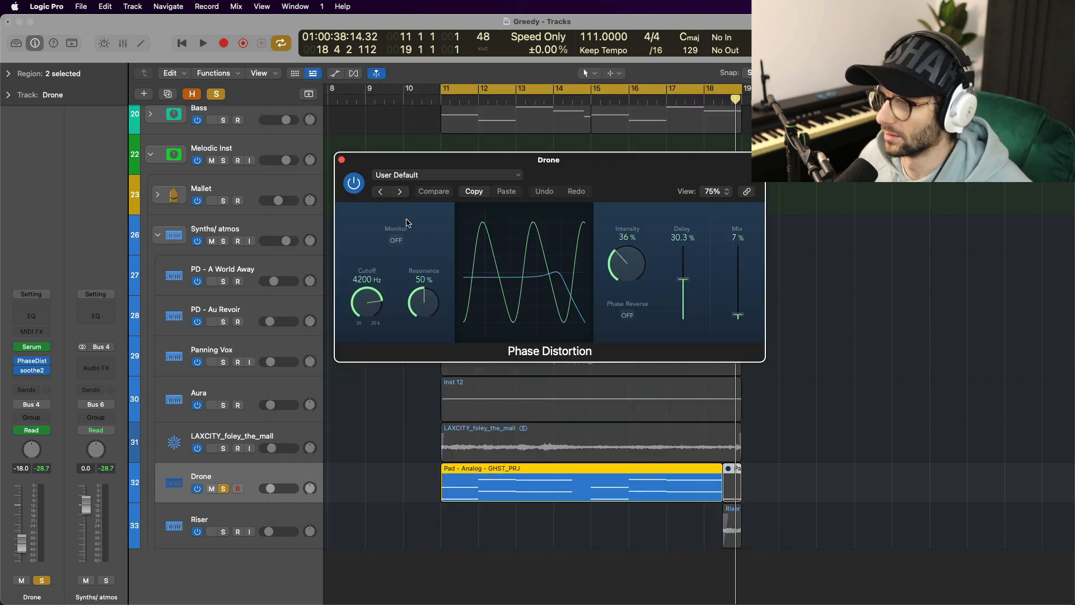
left_click(342, 160)
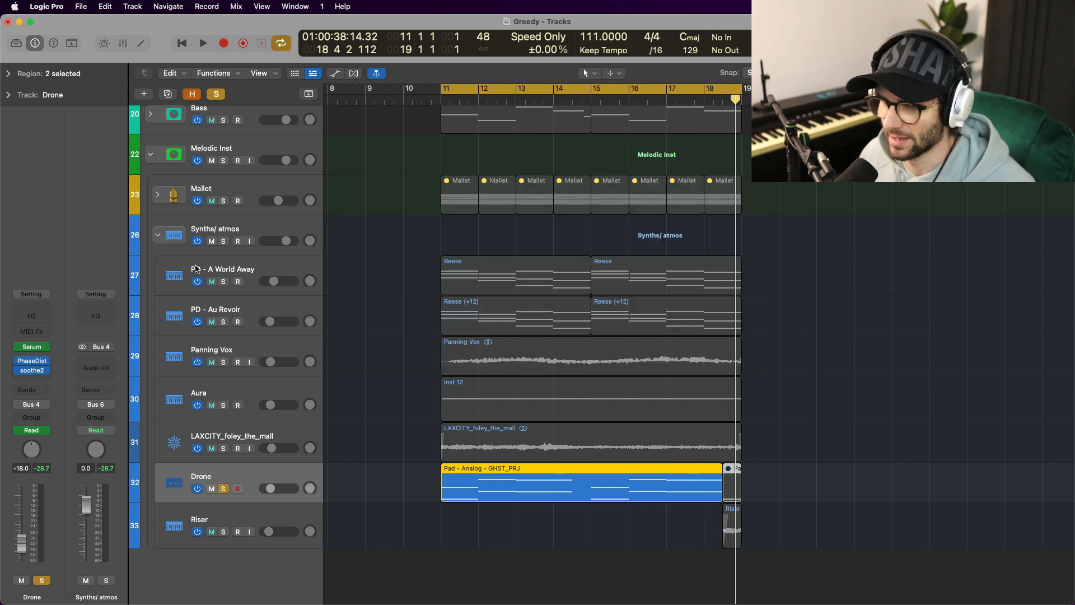
left_click(32, 370)
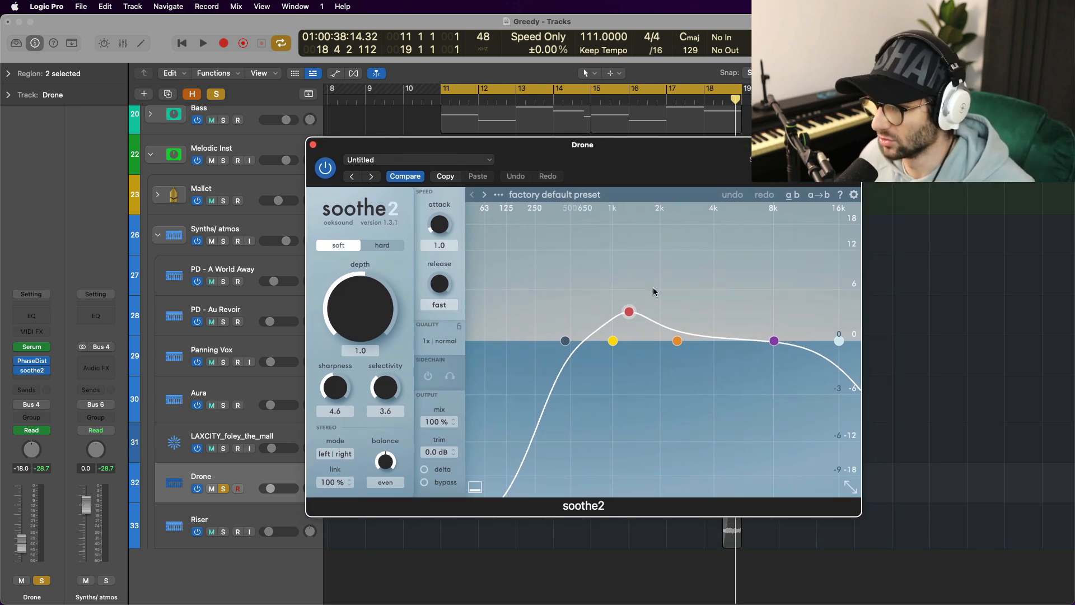
left_click(313, 144)
Step: Clear the Drone solo, solo the Riser track and play its region in a cycle set to the region's length
key("s")
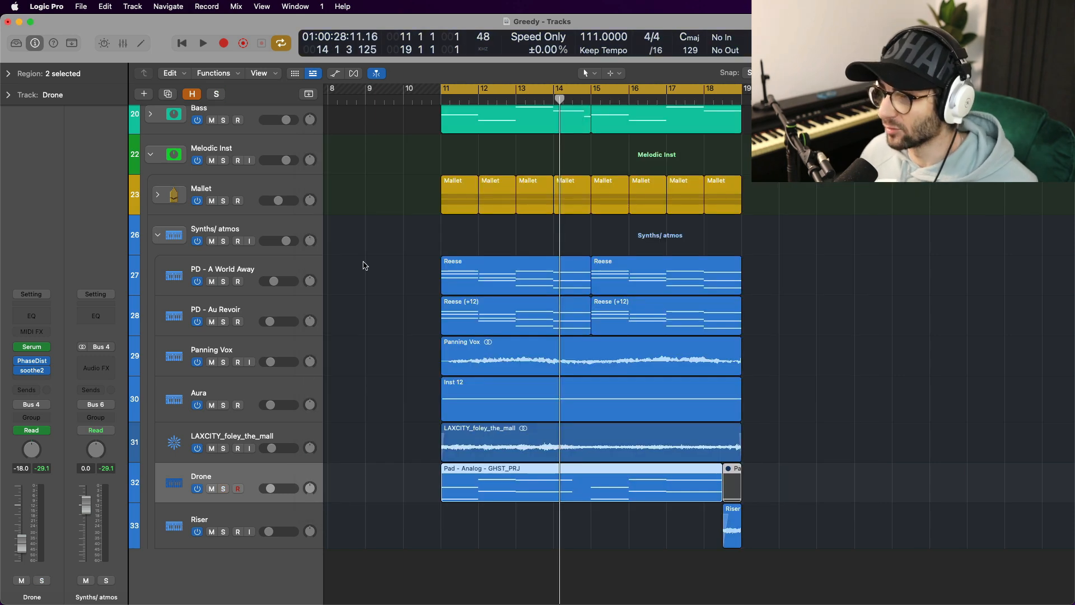
left_click(251, 514)
key("z")
key("u")
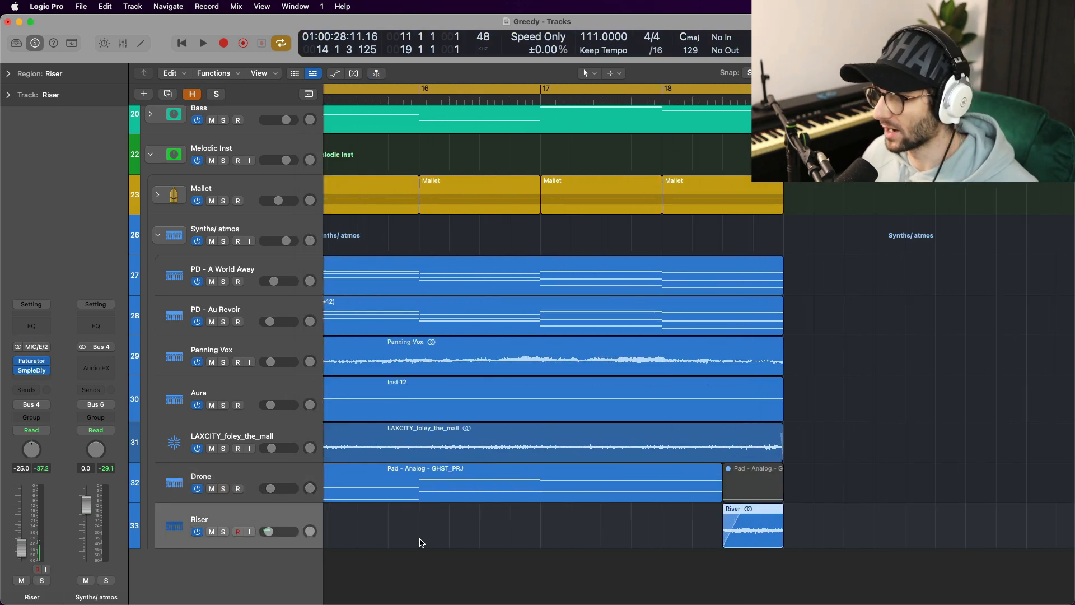
left_click(224, 532)
key("space")
key("space")
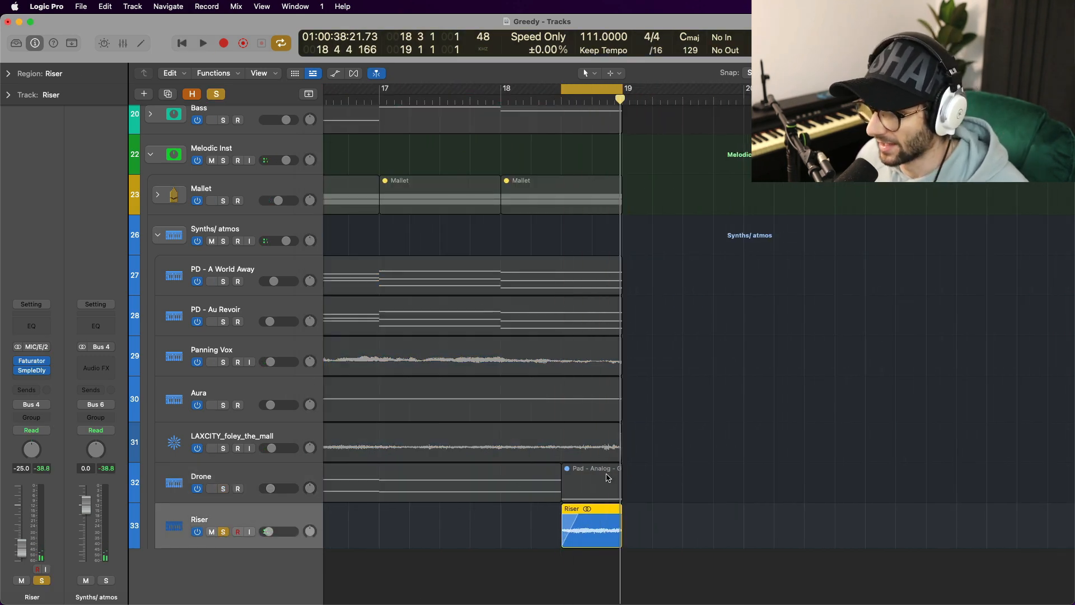
Step: Examine the Pitch Bend automation over the Drone's muted final region and the bend range in its Serum instrument
left_click(575, 467)
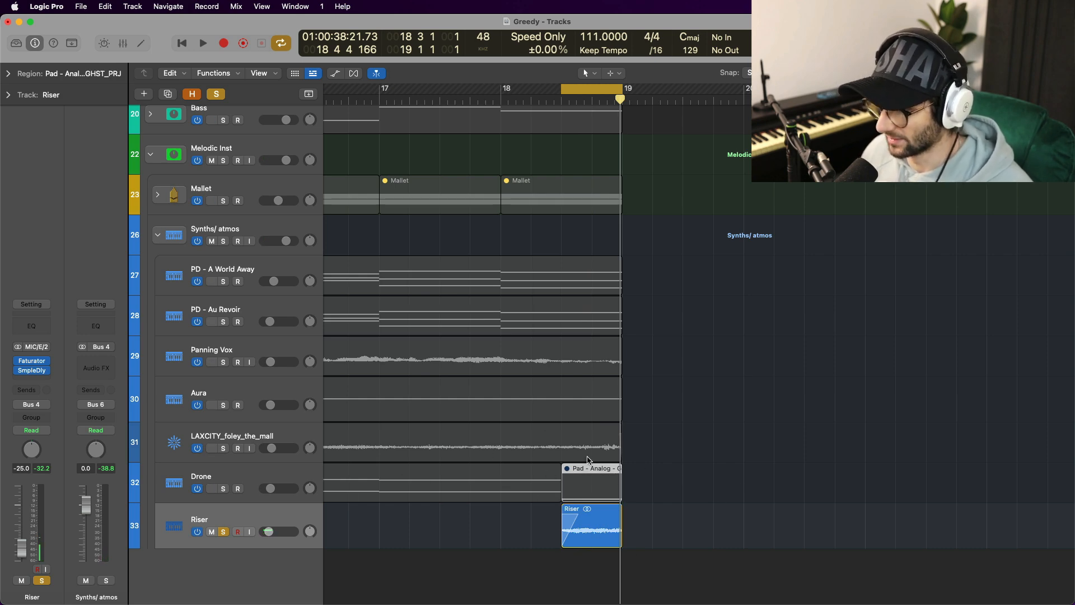
key("a")
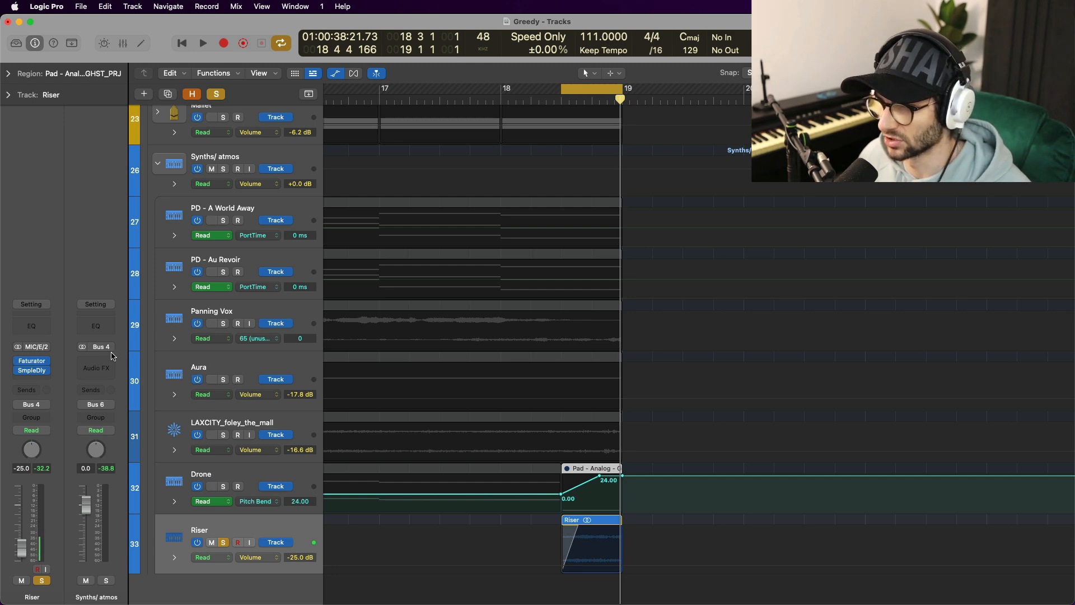
left_click(297, 493)
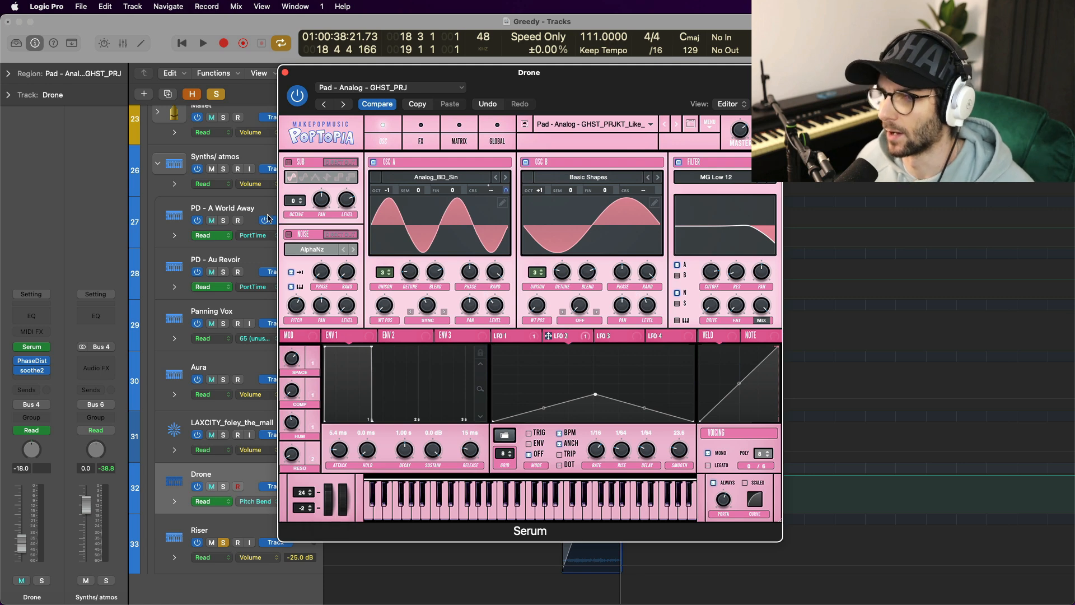
left_click(285, 73)
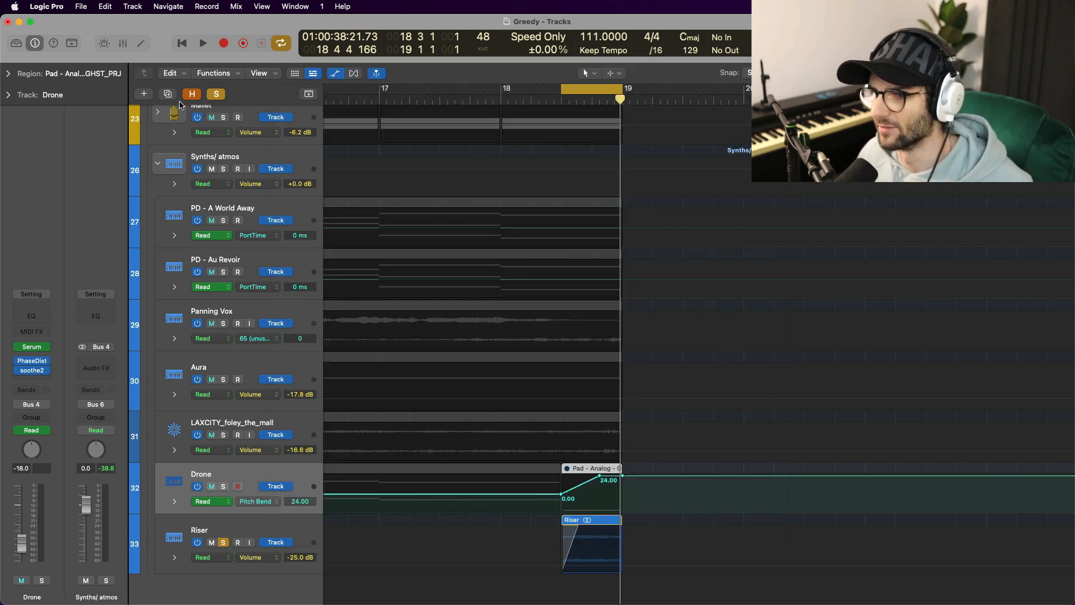
Step: Hide the track automation and clear the Riser solo
key("a")
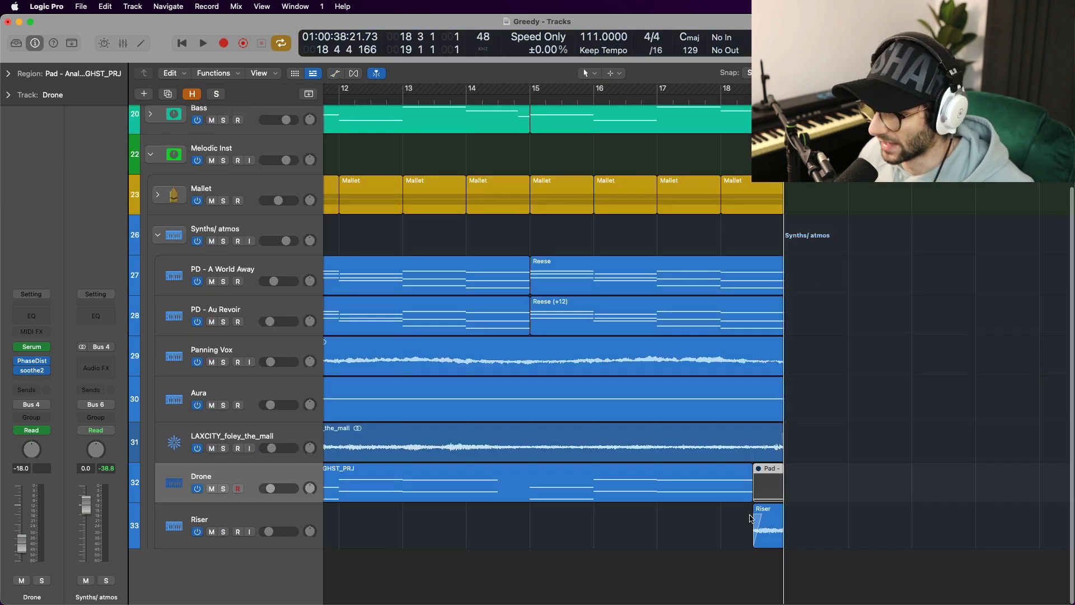
key("c")
scroll(162, 184, "up", 4)
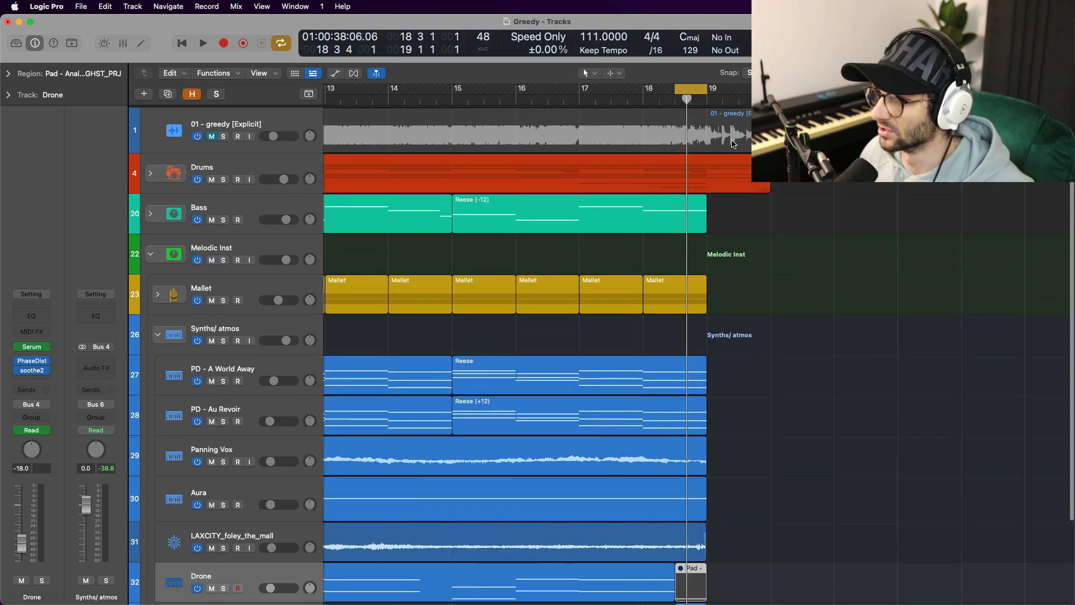